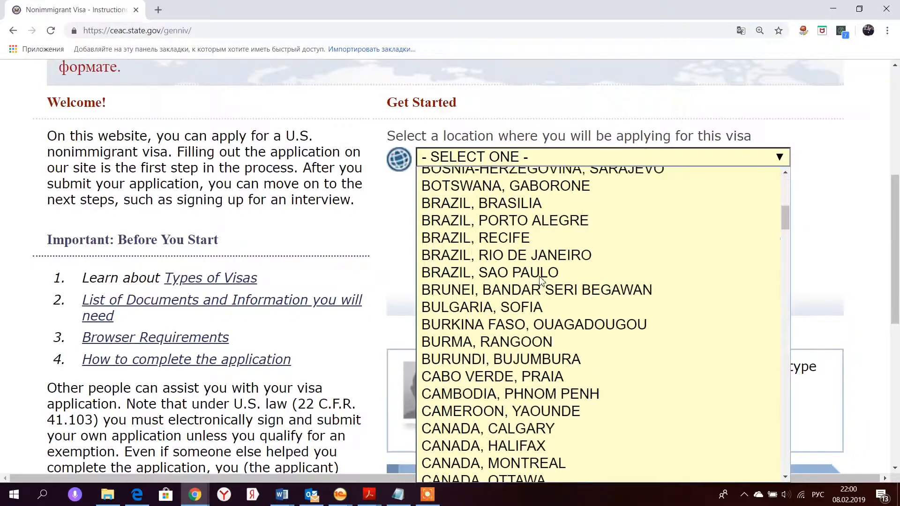
{"action": "scroll", "coordinate": [541, 280], "scroll_direction": "down", "scroll_amount": 20}
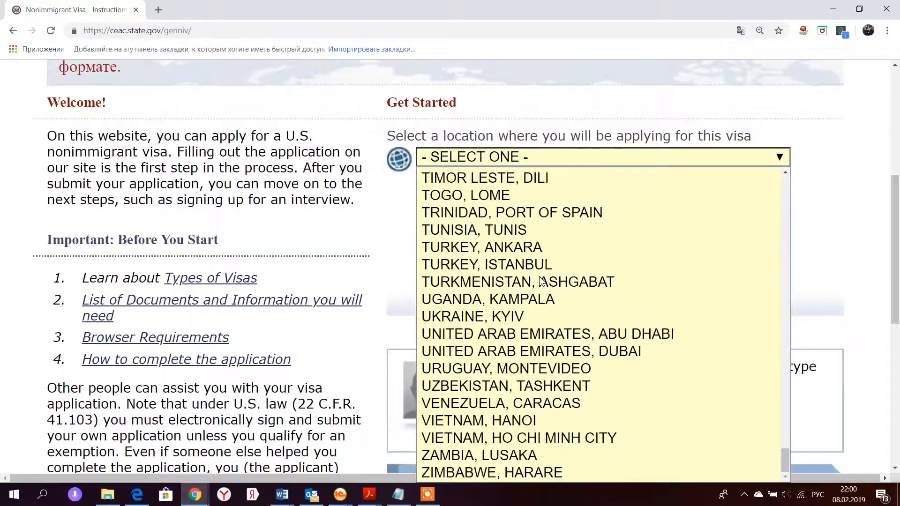
- Choose RUSSIA, MOSCOW as the application location
{"action": "scroll", "coordinate": [541, 281], "scroll_direction": "up", "scroll_amount": 12}
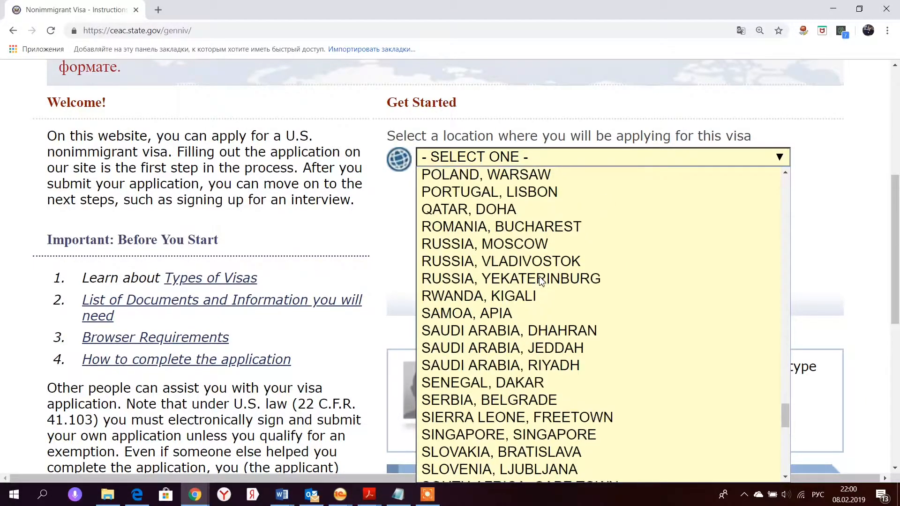
{"action": "left_click", "coordinate": [476, 243]}
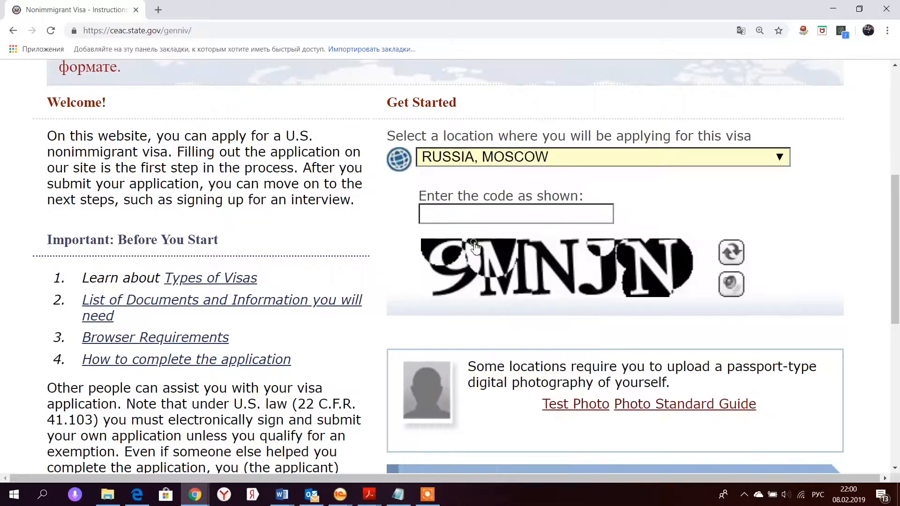
{"action": "scroll", "coordinate": [476, 248], "scroll_direction": "down", "scroll_amount": 5}
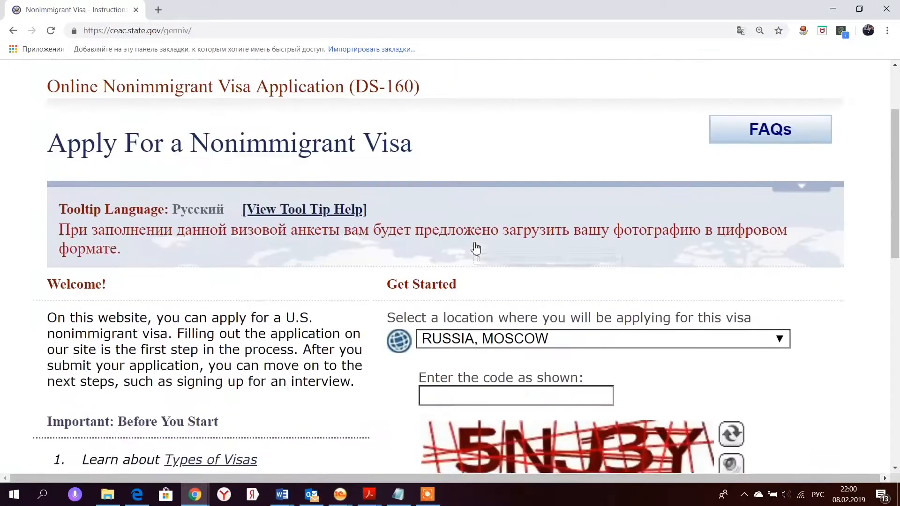
- Enter the verification code shown in the image, correcting mistyped characters
{"action": "left_click", "coordinate": [468, 215]}
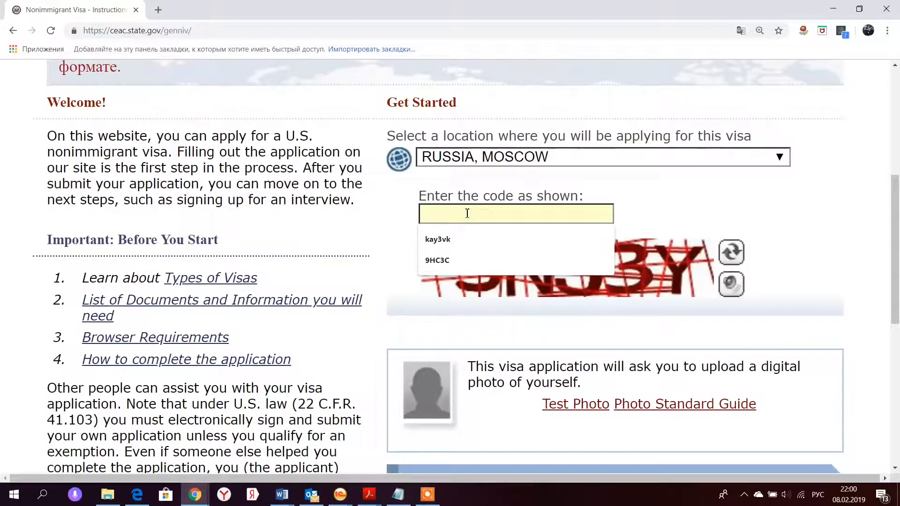
{"action": "left_click", "coordinate": [467, 214]}
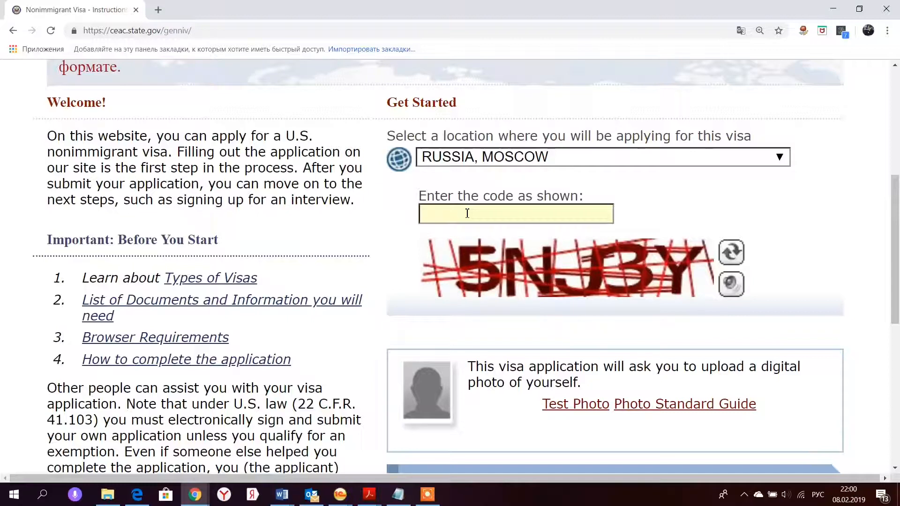
{"action": "type", "text": "5T"}
{"action": "key", "text": "alt+shift"}
{"action": "type", "text": "NJ#"}
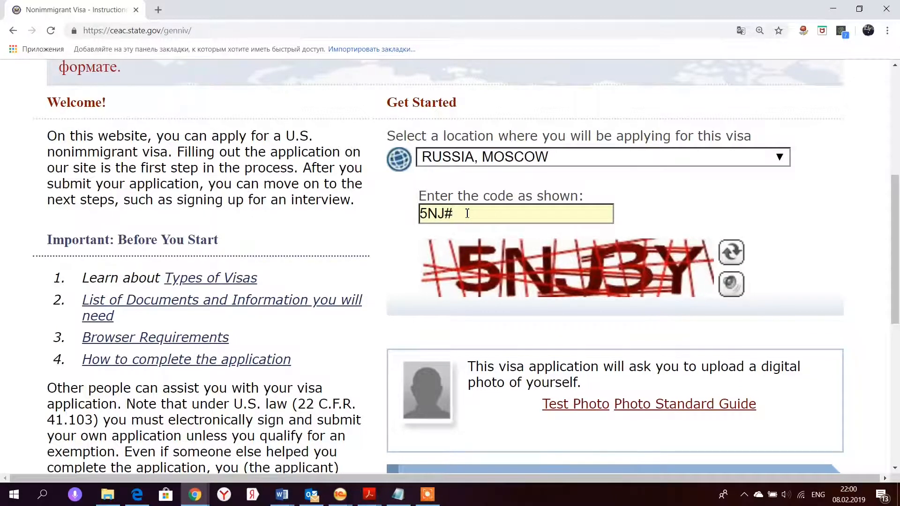
{"action": "key", "text": "BackSpace"}
{"action": "key", "text": "BackSpace"}
{"action": "type", "text": "3Y"}
{"action": "scroll", "coordinate": [468, 213], "scroll_direction": "down", "scroll_amount": 4}
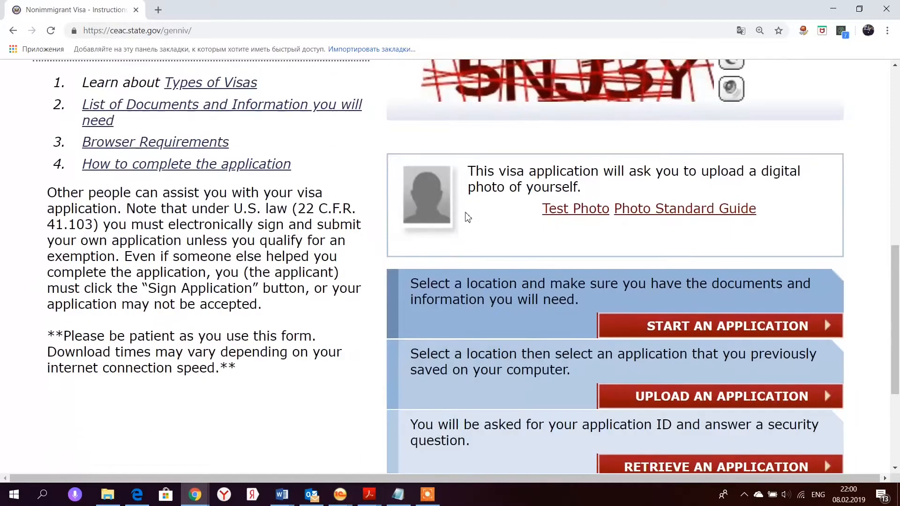
- Start a new application, record its Application ID, and answer a security question
{"action": "left_click", "coordinate": [688, 326]}
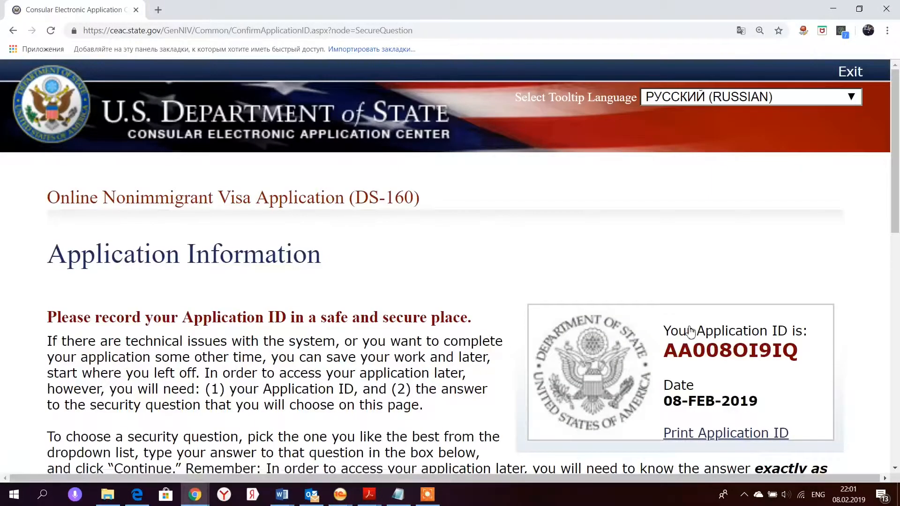
{"action": "left_click_drag", "start_coordinate": [661, 353], "coordinate": [806, 363]}
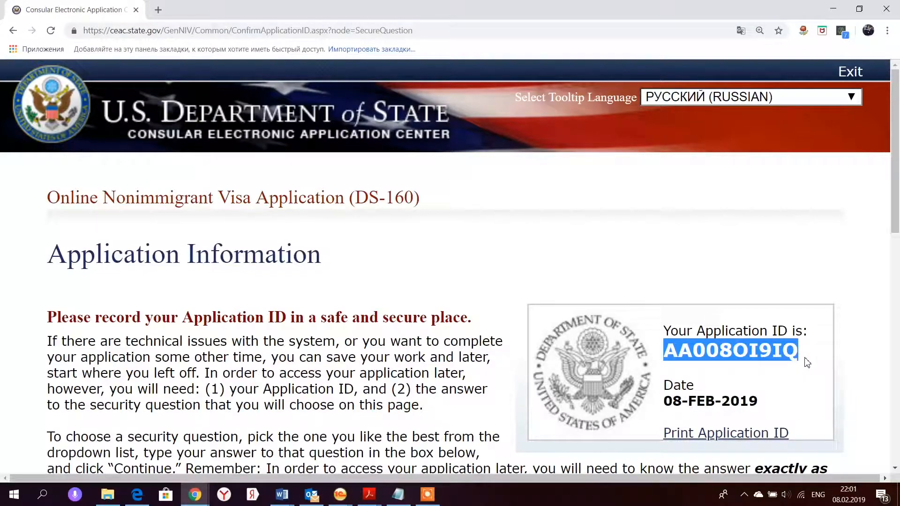
{"action": "scroll", "coordinate": [679, 328], "scroll_direction": "down", "scroll_amount": 10}
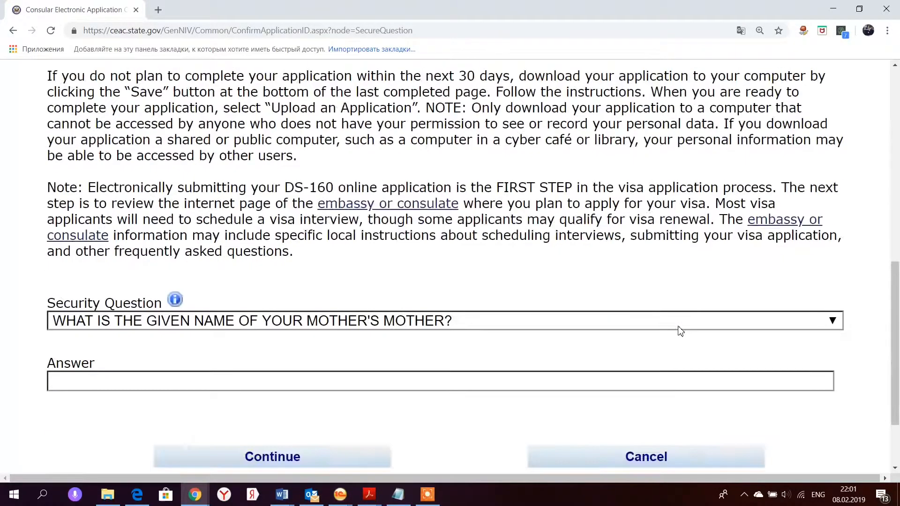
{"action": "scroll", "coordinate": [677, 332], "scroll_direction": "down", "scroll_amount": 2}
{"action": "scroll", "coordinate": [678, 330], "scroll_direction": "up", "scroll_amount": 2}
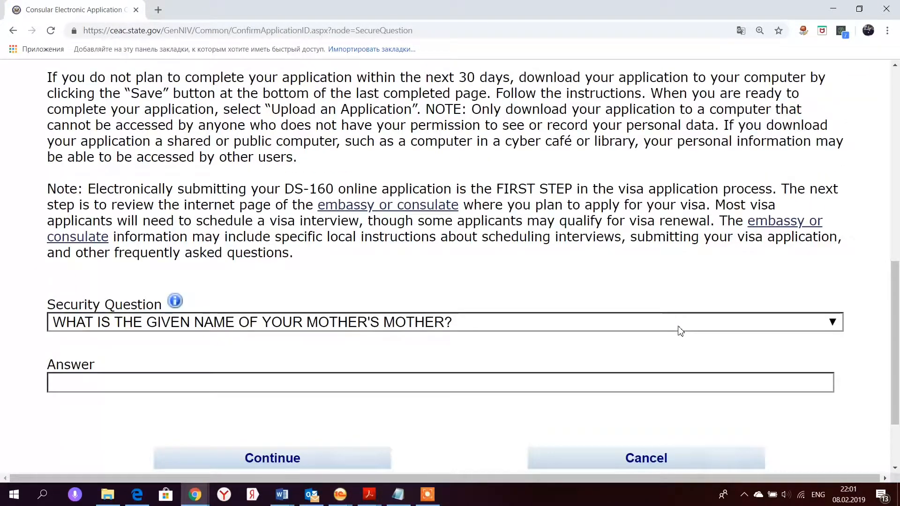
{"action": "left_click", "coordinate": [603, 326]}
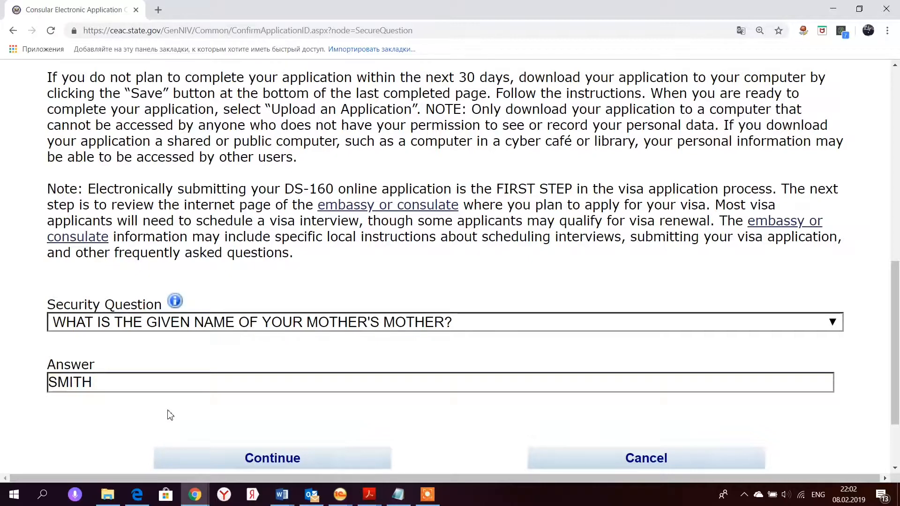
{"action": "left_click", "coordinate": [260, 462]}
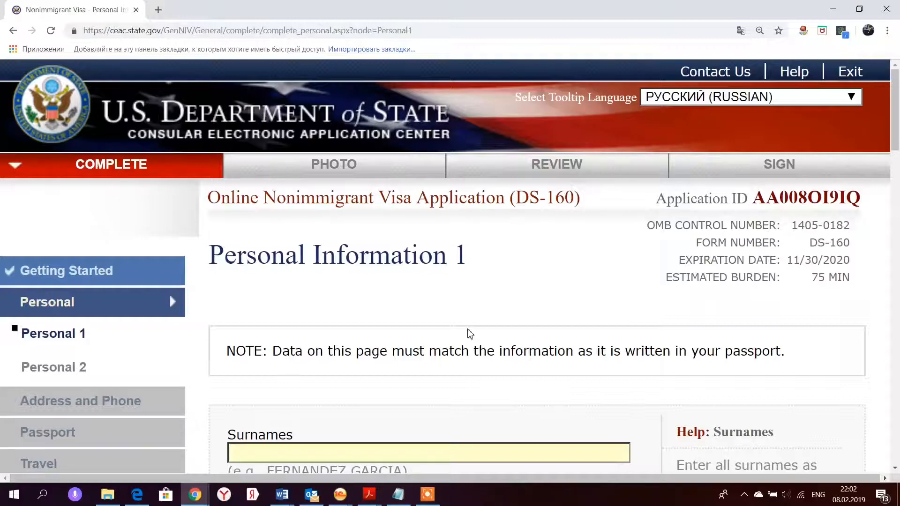
- Enter the applicant's full name in the native alphabet
{"action": "scroll", "coordinate": [471, 334], "scroll_direction": "down", "scroll_amount": 5}
{"action": "scroll", "coordinate": [470, 334], "scroll_direction": "down", "scroll_amount": 1}
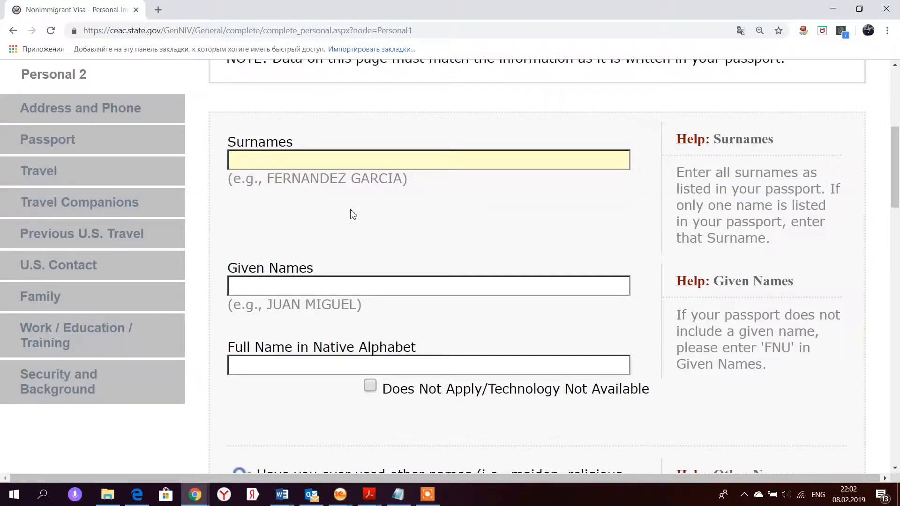
{"action": "left_click", "coordinate": [321, 364]}
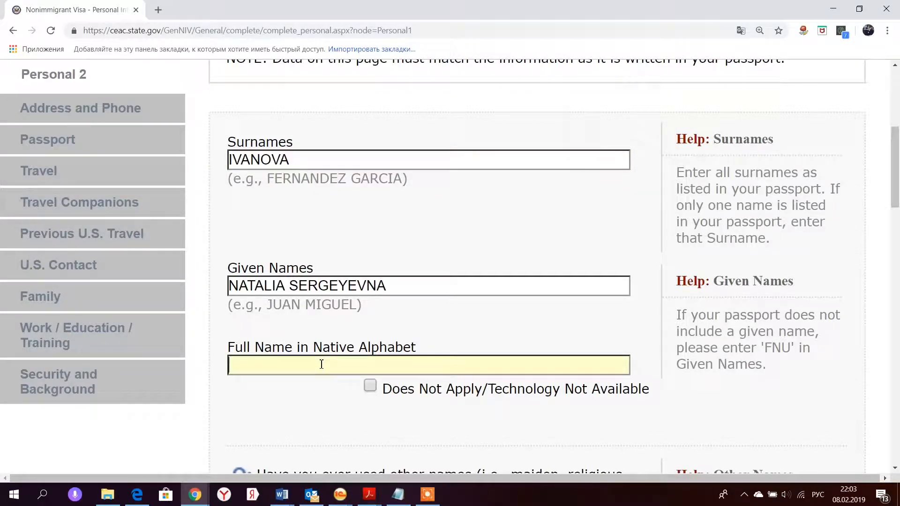
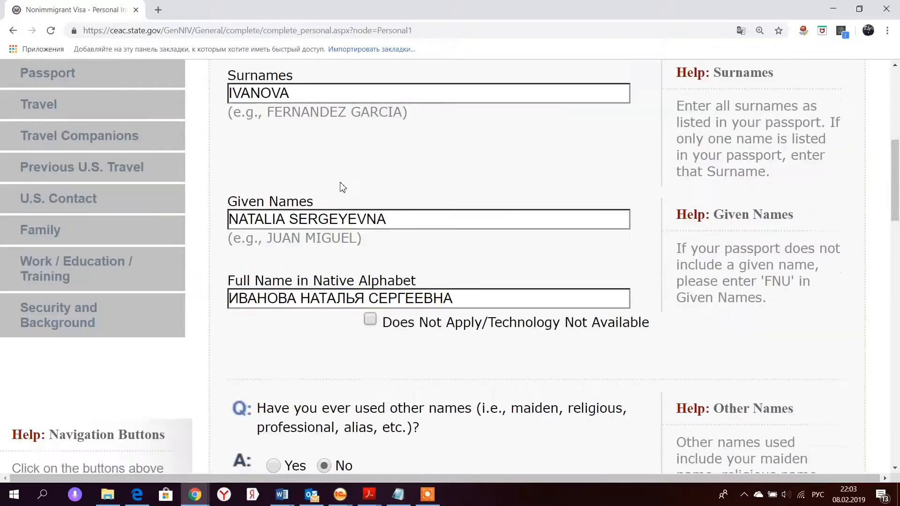
- Answer Yes to other names used, add two alias entries, and answer No to telecode
{"action": "scroll", "coordinate": [343, 188], "scroll_direction": "down", "scroll_amount": 8}
{"action": "scroll", "coordinate": [343, 187], "scroll_direction": "up", "scroll_amount": 2}
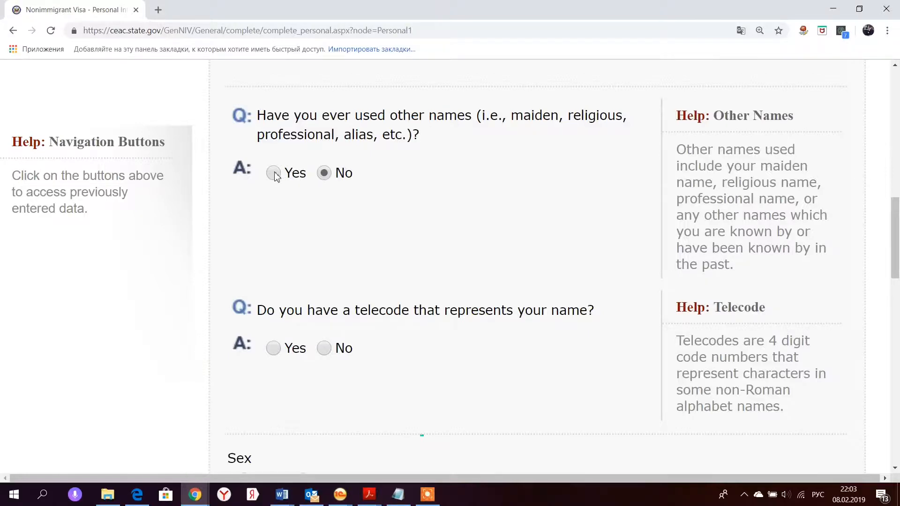
{"action": "left_click", "coordinate": [274, 173]}
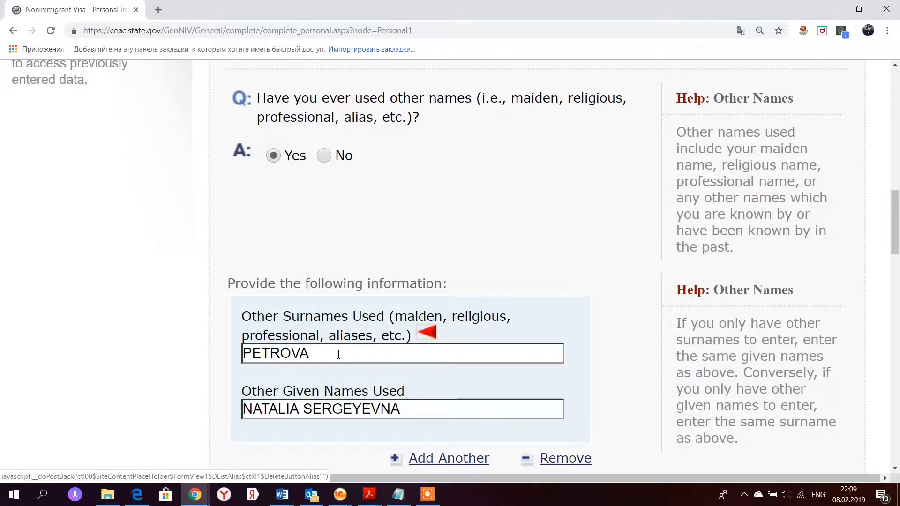
{"action": "scroll", "coordinate": [337, 355], "scroll_direction": "down", "scroll_amount": 4}
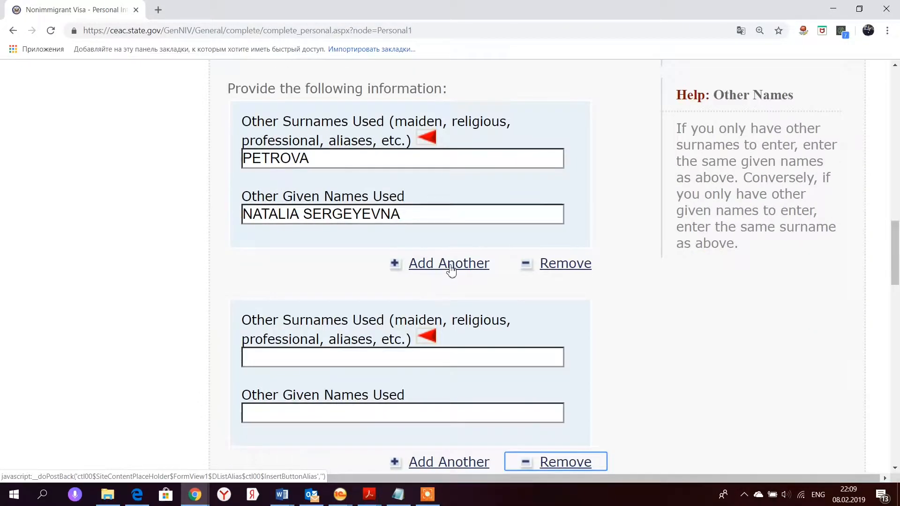
{"action": "left_click", "coordinate": [451, 268]}
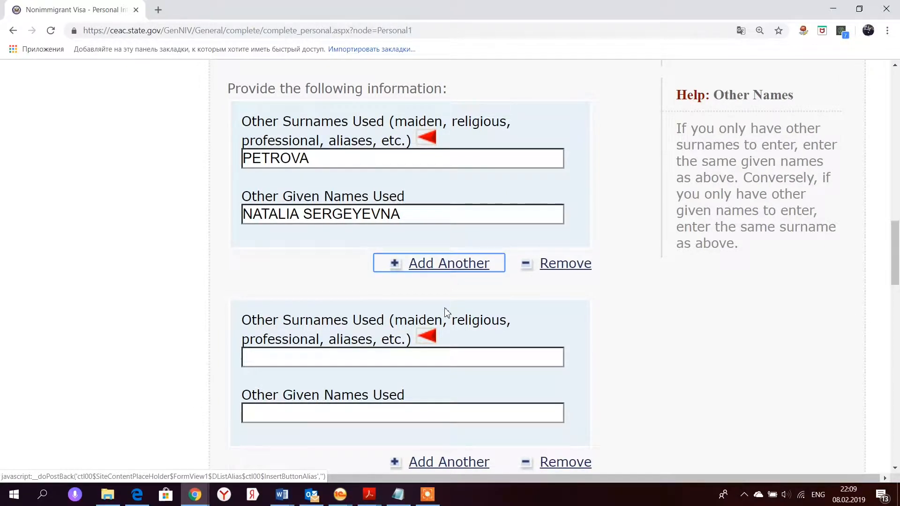
{"action": "scroll", "coordinate": [446, 311], "scroll_direction": "down", "scroll_amount": 2}
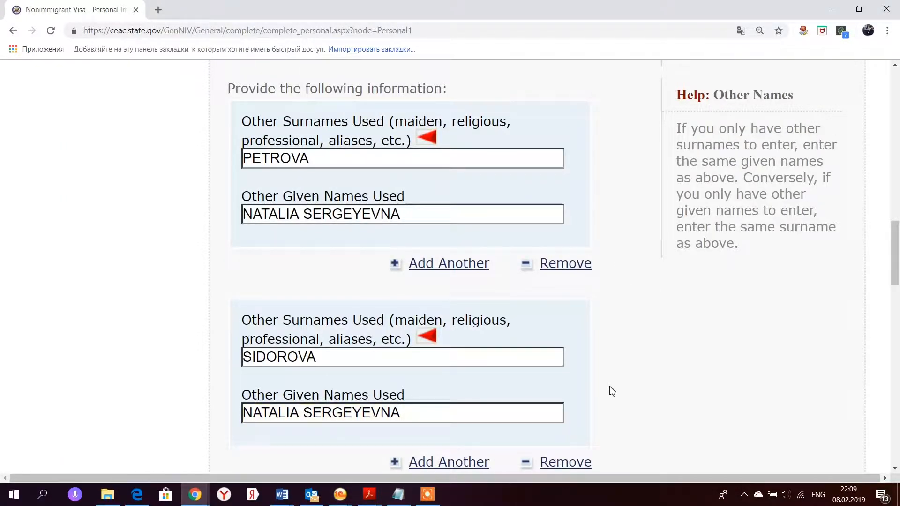
{"action": "scroll", "coordinate": [612, 391], "scroll_direction": "down", "scroll_amount": 4}
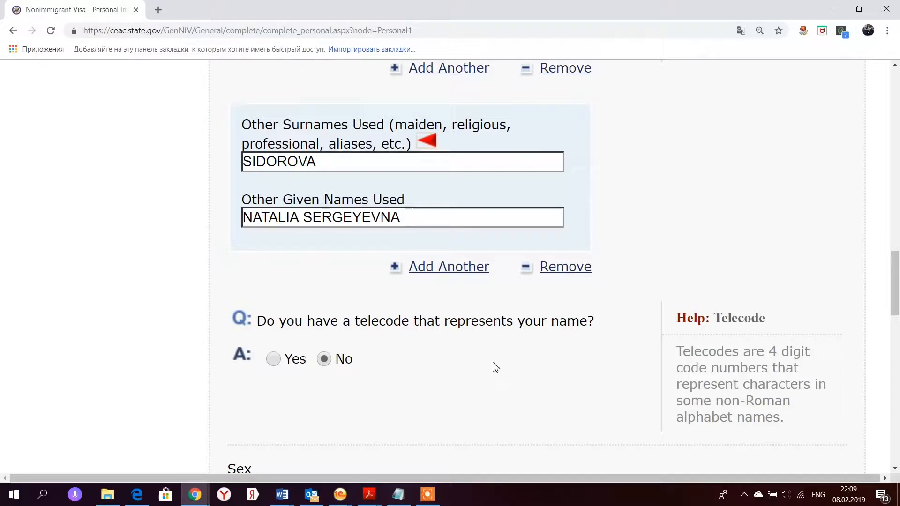
{"action": "scroll", "coordinate": [474, 364], "scroll_direction": "down", "scroll_amount": 4}
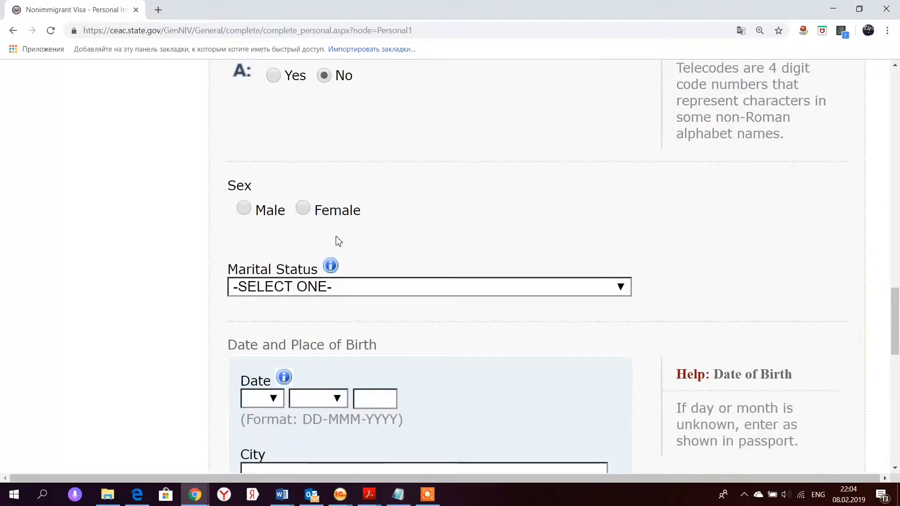
- Set sex to Female and marital status to MARRIED
{"action": "left_click", "coordinate": [308, 211]}
{"action": "scroll", "coordinate": [342, 237], "scroll_direction": "down", "scroll_amount": 4}
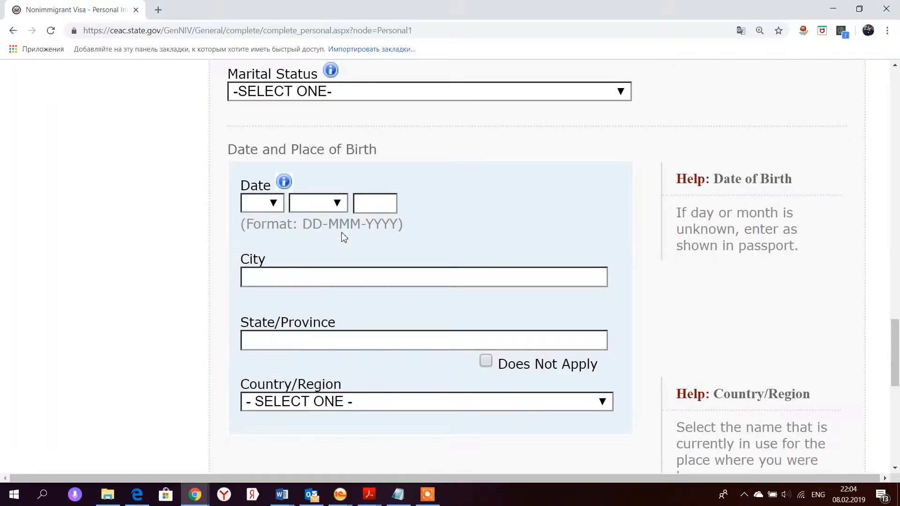
{"action": "left_click", "coordinate": [406, 91]}
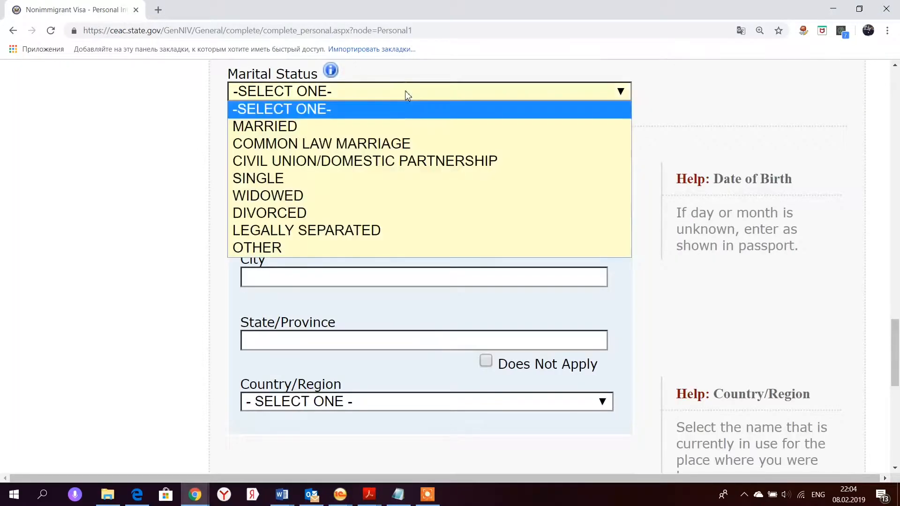
{"action": "left_click", "coordinate": [400, 124]}
- Enter TVER as birth city and TVER OBLAST as birth state/province
{"action": "left_click", "coordinate": [364, 278]}
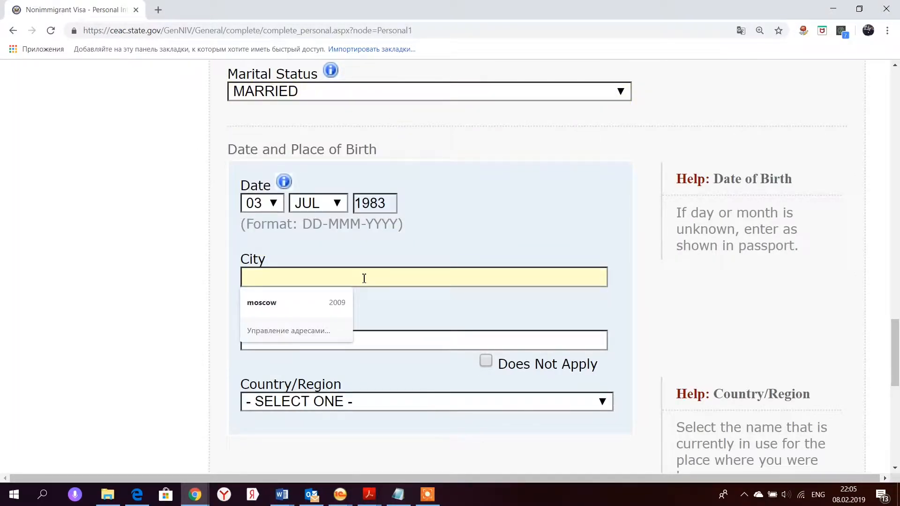
{"action": "type", "text": "TVER"}
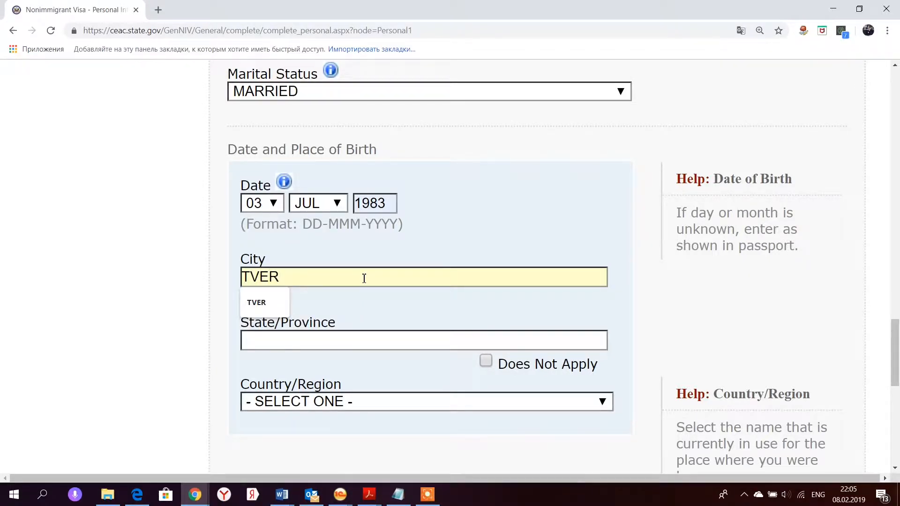
{"action": "left_click", "coordinate": [364, 278]}
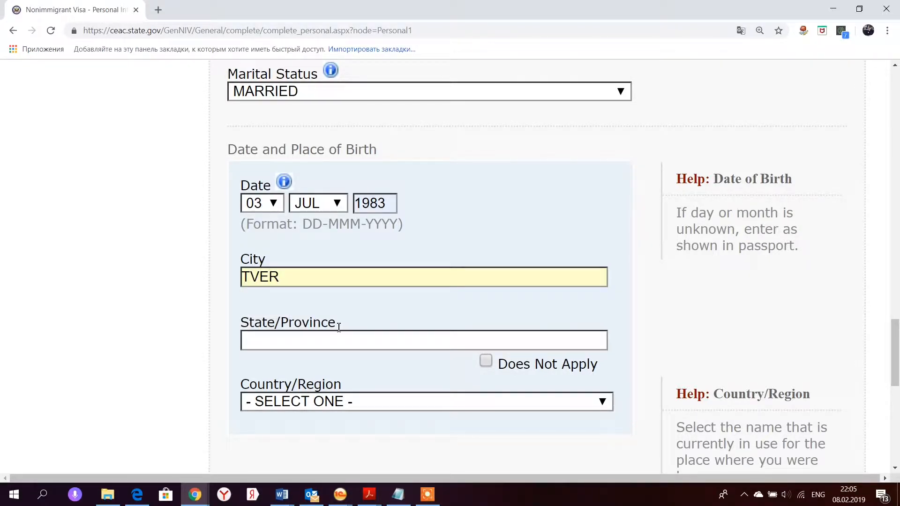
{"action": "left_click", "coordinate": [333, 342]}
{"action": "left_click", "coordinate": [334, 345]}
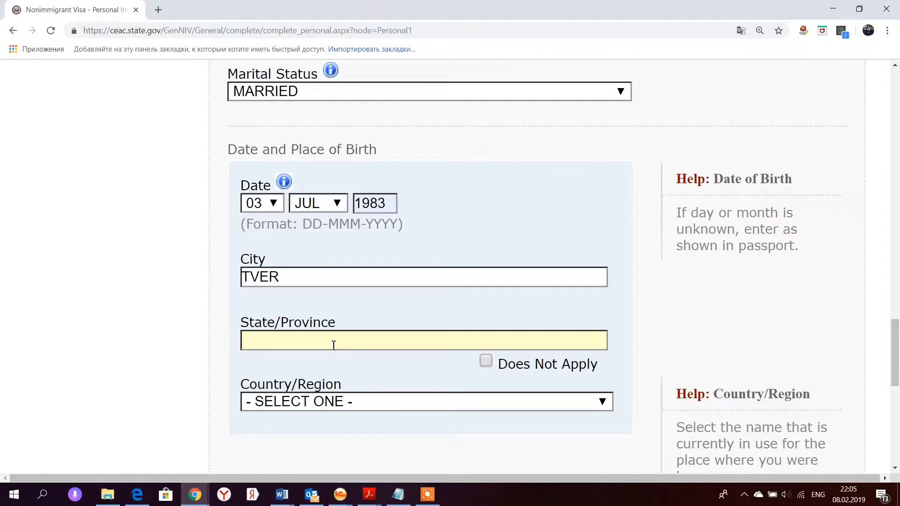
{"action": "type", "text": "TVER OBLAST"}
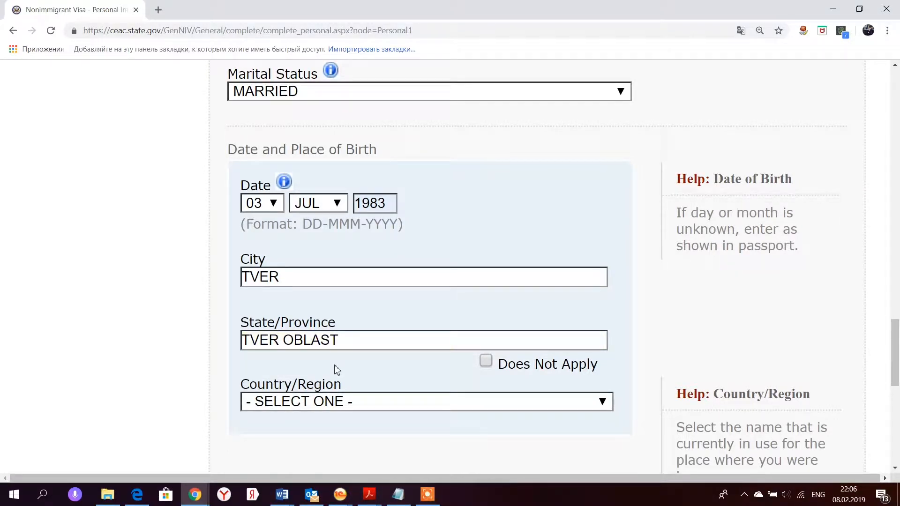
- Select RUSSIA as the birth country and continue to Personal Information 2
{"action": "left_click", "coordinate": [338, 401]}
{"action": "type", "text": "rus"}
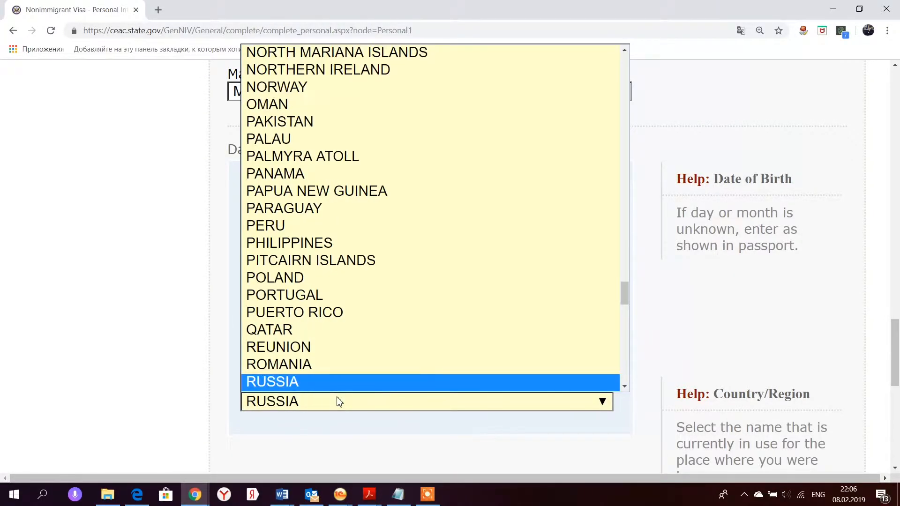
{"action": "key", "text": "Return"}
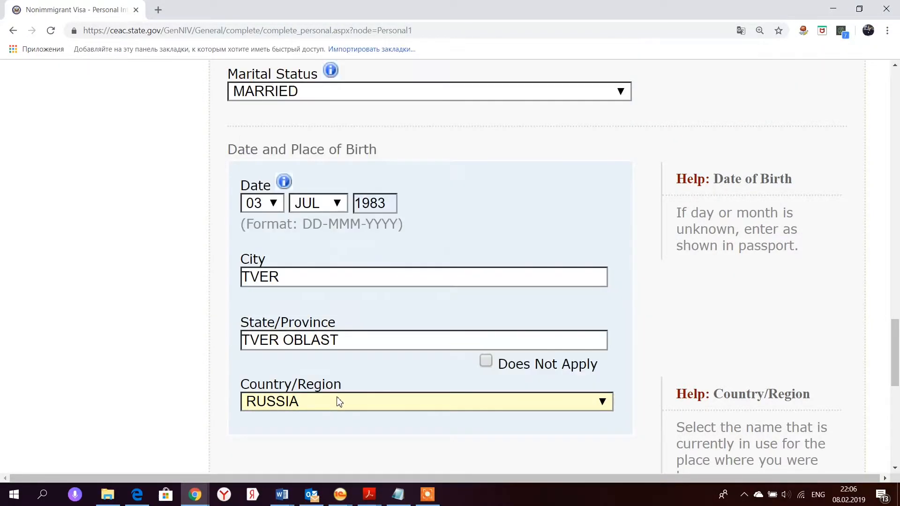
{"action": "scroll", "coordinate": [365, 373], "scroll_direction": "down", "scroll_amount": 8}
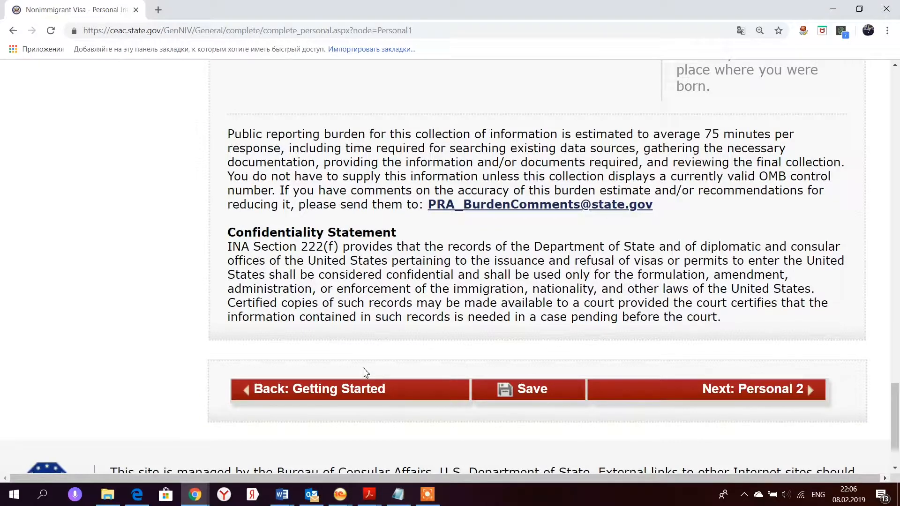
{"action": "left_click", "coordinate": [739, 389]}
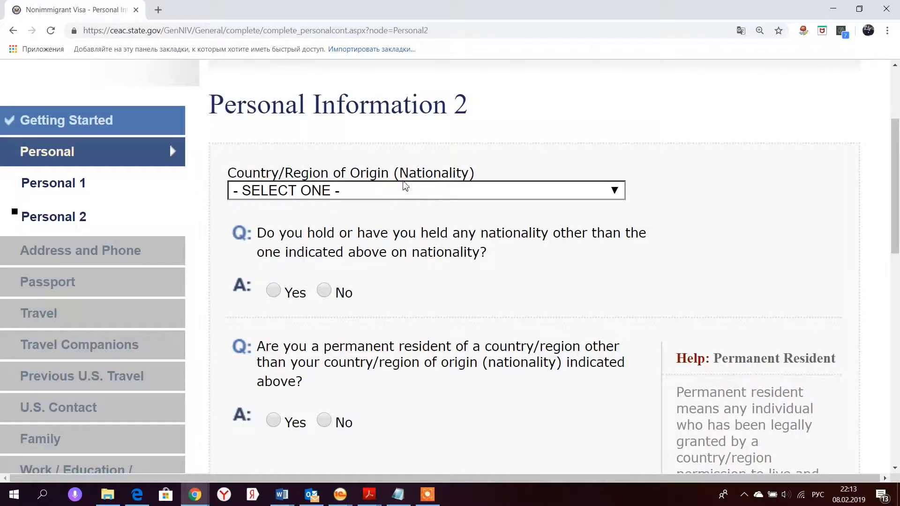
{"action": "left_click", "coordinate": [402, 195]}
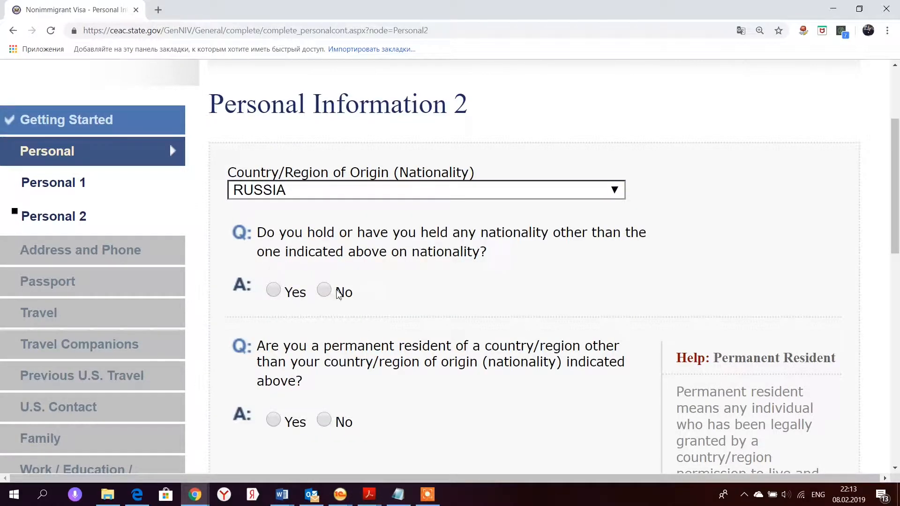
- Answer No to holding another nationality and to permanent residence elsewhere
{"action": "left_click", "coordinate": [339, 293]}
{"action": "scroll", "coordinate": [337, 336], "scroll_direction": "down", "scroll_amount": 4}
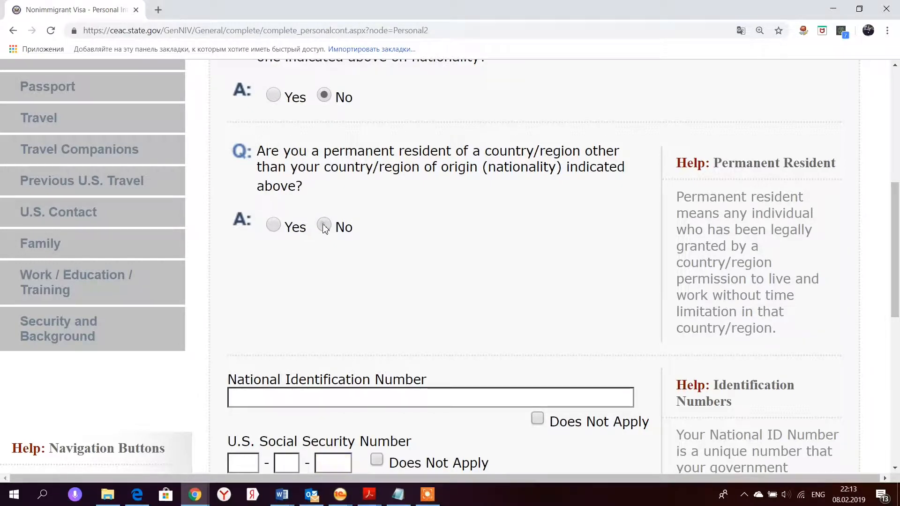
{"action": "left_click", "coordinate": [324, 225]}
{"action": "scroll", "coordinate": [341, 316], "scroll_direction": "down", "scroll_amount": 4}
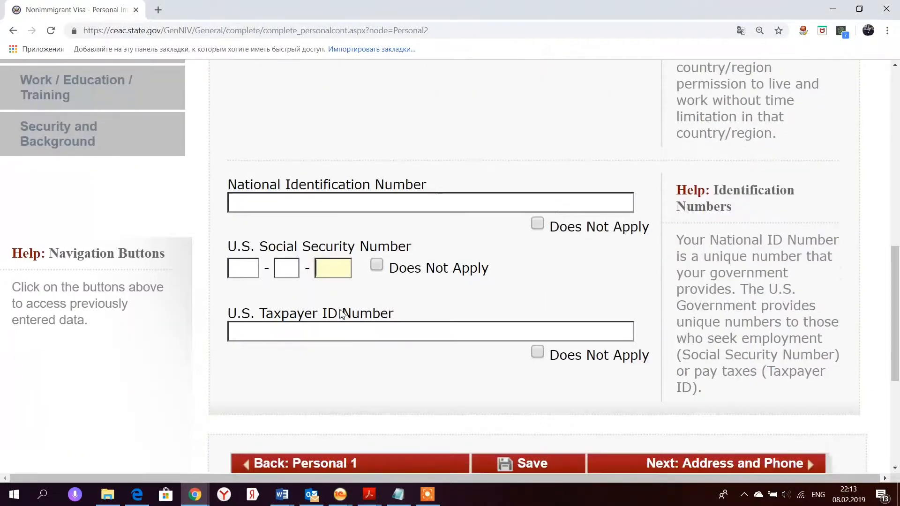
- Enter the national ID number, mark SSN and Taxpayer ID Does Not Apply, and continue
{"action": "left_click", "coordinate": [316, 202]}
{"action": "type", "text": "888"}
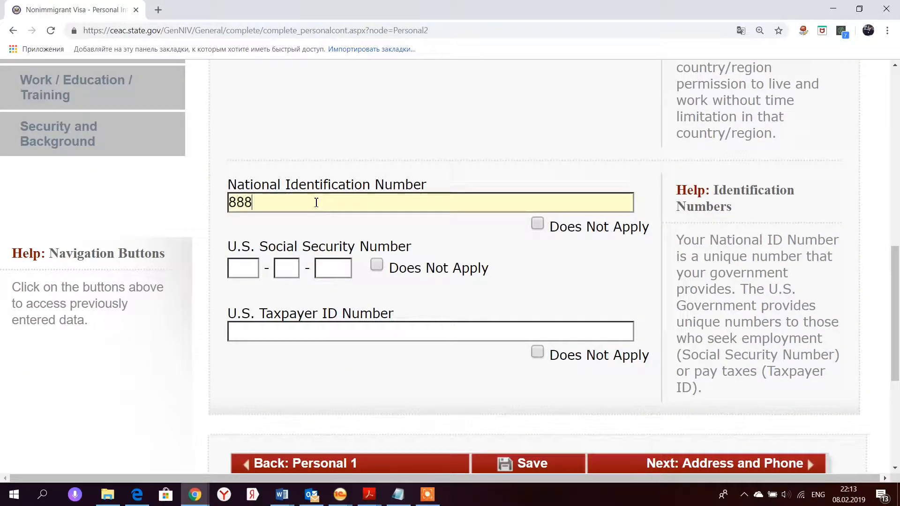
{"action": "type", "text": "8888888"}
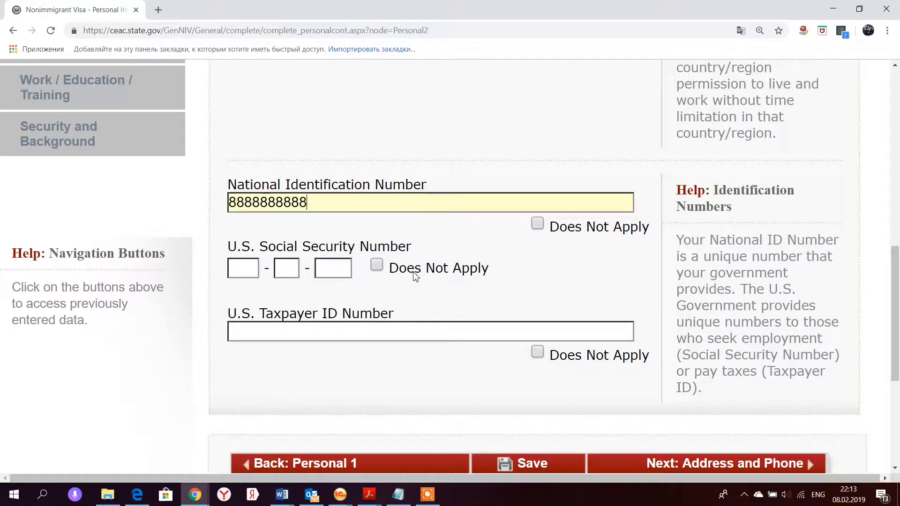
{"action": "left_click", "coordinate": [377, 266]}
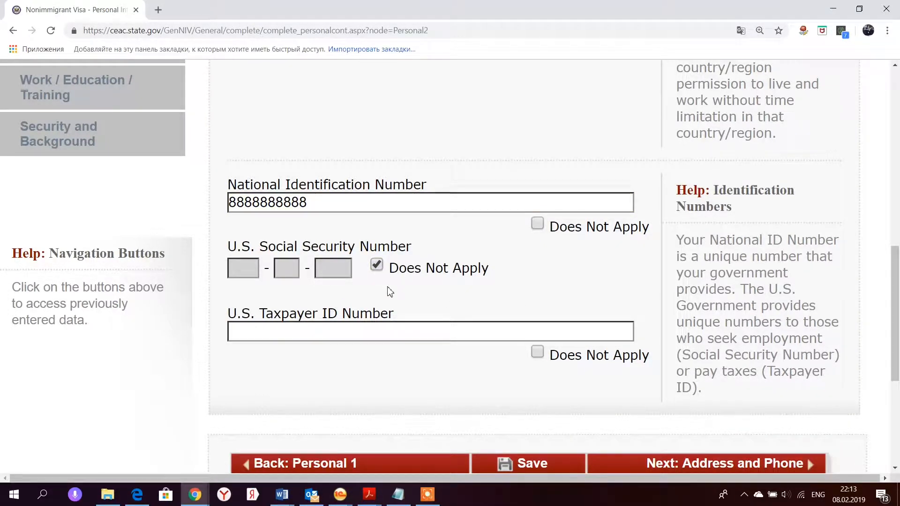
{"action": "left_click", "coordinate": [537, 352]}
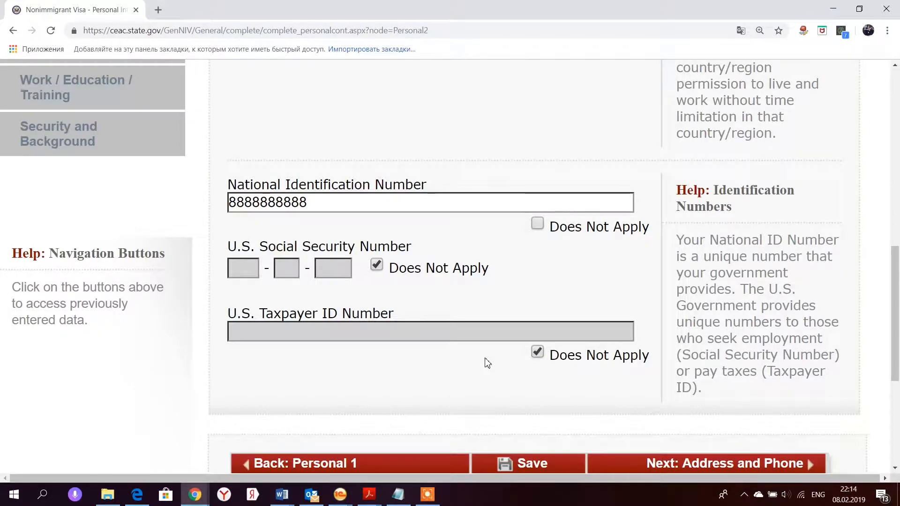
{"action": "left_click", "coordinate": [692, 469]}
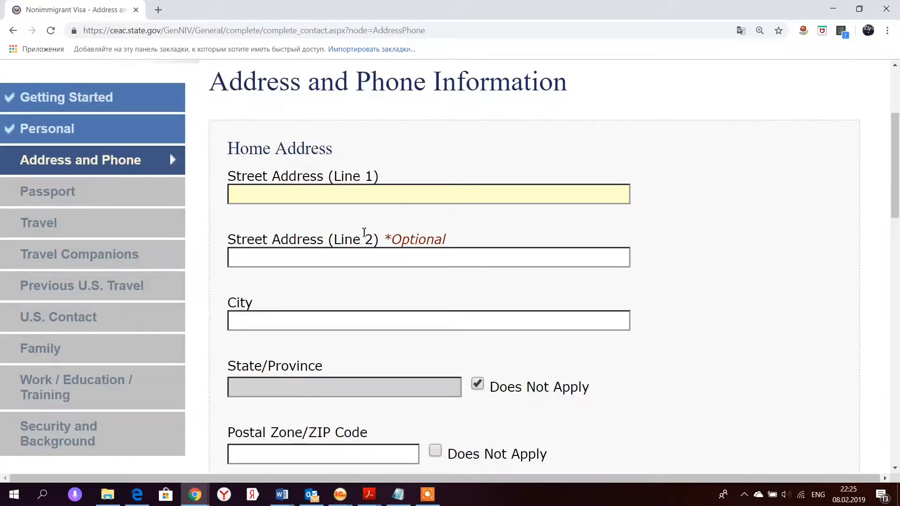
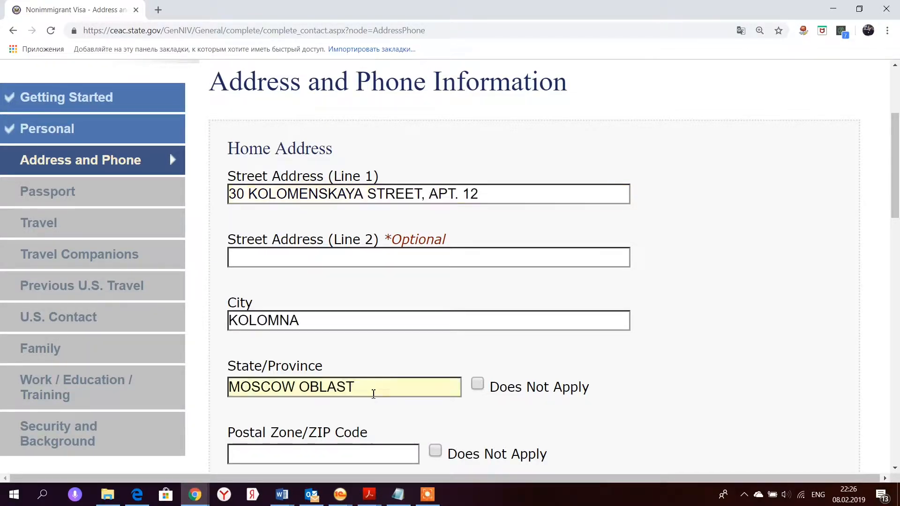
- Enter the home street address and postal code, then continue to the Passport page
{"action": "scroll", "coordinate": [370, 395], "scroll_direction": "down", "scroll_amount": 2}
{"action": "left_click", "coordinate": [369, 354]}
{"action": "type", "text": "000000"}
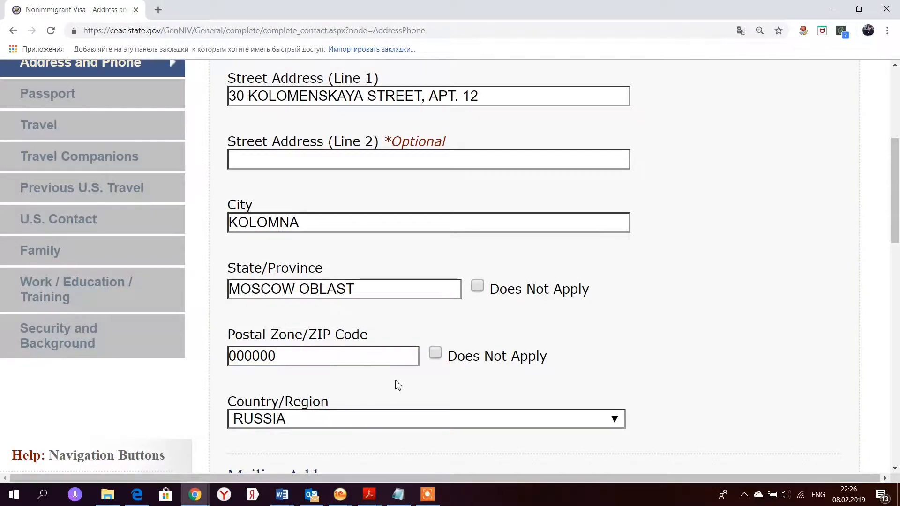
{"action": "scroll", "coordinate": [398, 385], "scroll_direction": "down", "scroll_amount": 2}
{"action": "scroll", "coordinate": [398, 384], "scroll_direction": "down", "scroll_amount": 6}
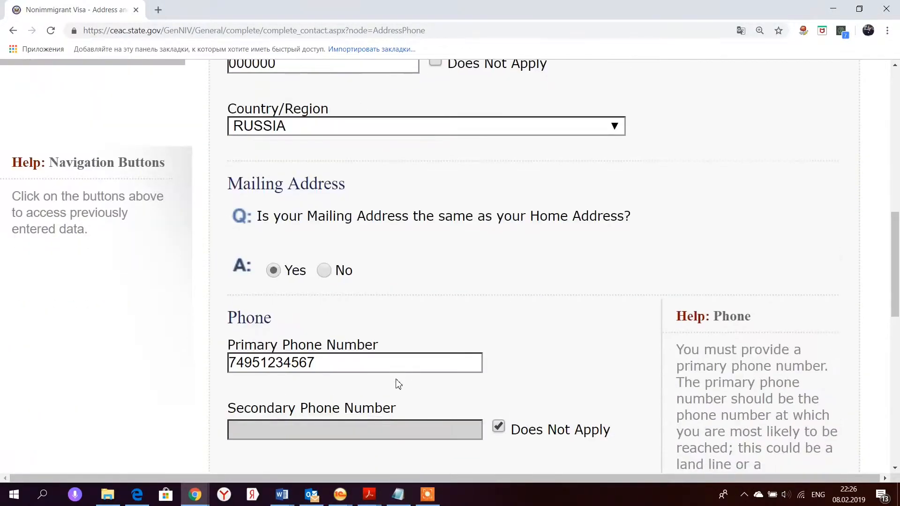
{"action": "scroll", "coordinate": [398, 385], "scroll_direction": "down", "scroll_amount": 6}
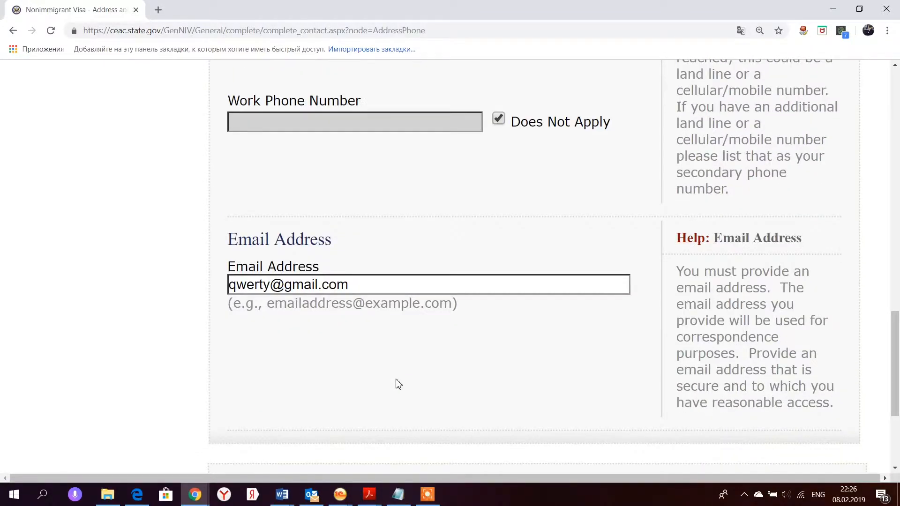
{"action": "scroll", "coordinate": [398, 385], "scroll_direction": "down", "scroll_amount": 2}
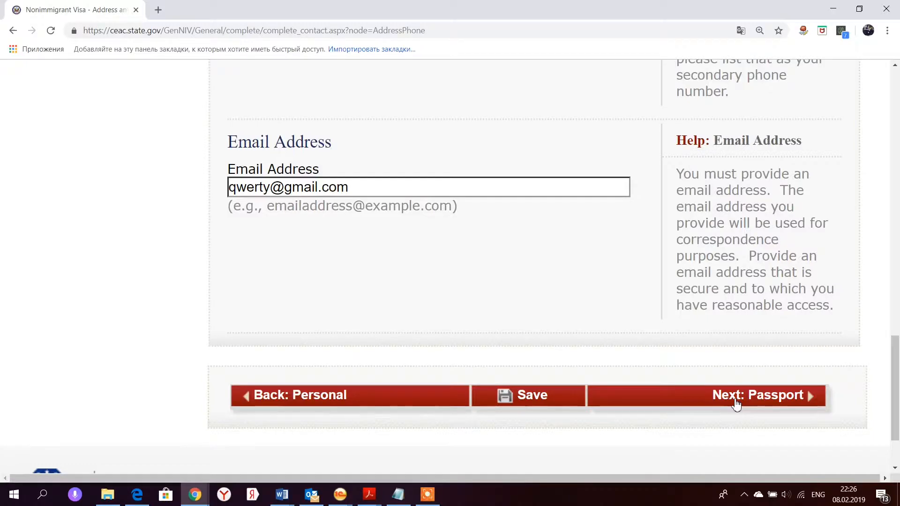
{"action": "left_click", "coordinate": [736, 403]}
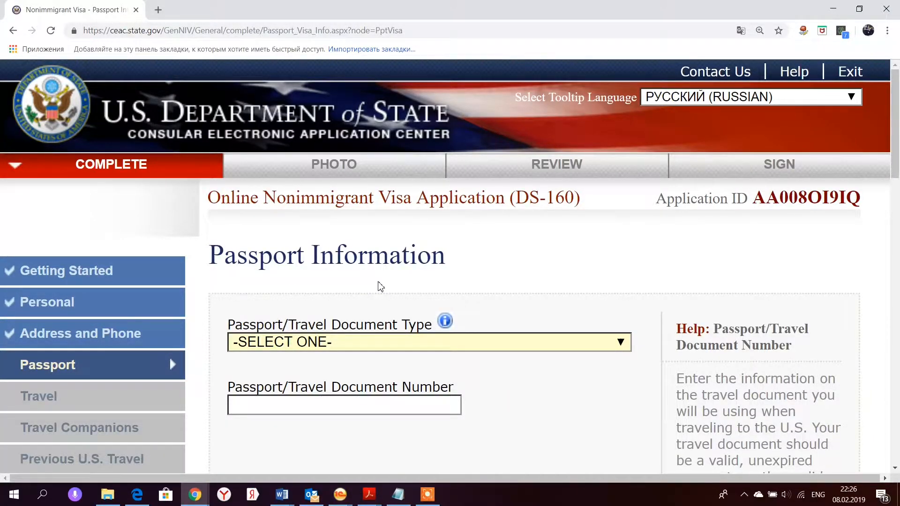
- Set passport type REGULAR, enter the passport number, and mark Book Number Does Not Apply
{"action": "key", "text": "r"}
{"action": "key", "text": "Tab"}
{"action": "type", "text": "12345678"}
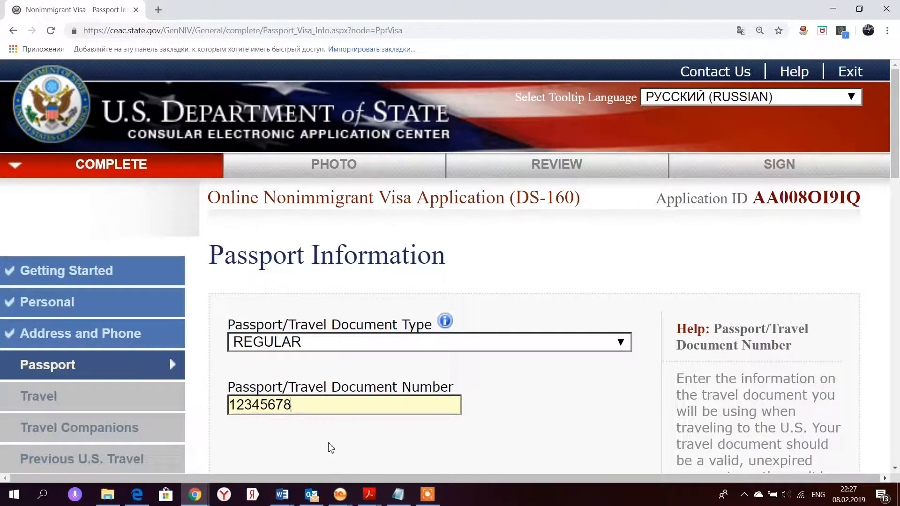
{"action": "type", "text": "9"}
{"action": "key", "text": "Tab"}
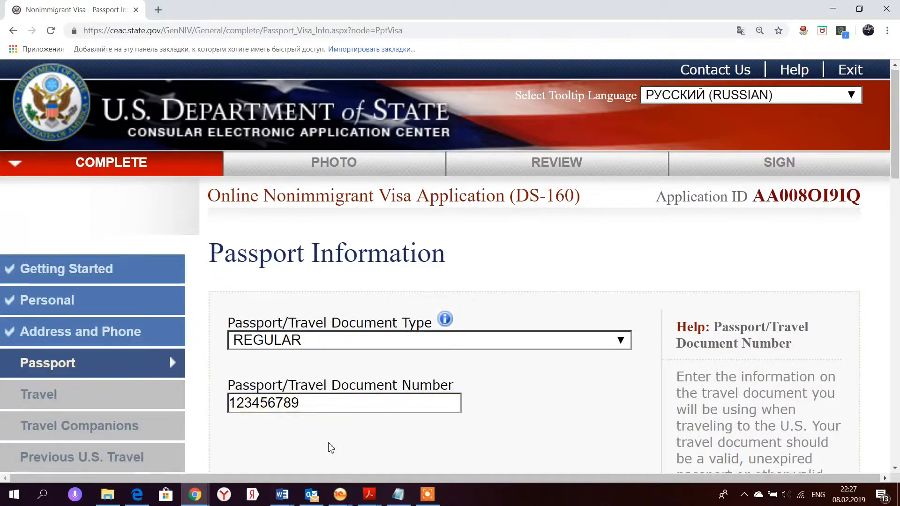
{"action": "scroll", "coordinate": [332, 449], "scroll_direction": "down", "scroll_amount": 6}
{"action": "left_click", "coordinate": [477, 322]}
- Complete the issuing place and dates: issued 03 APR 2016, expiring 15 JUN 2026
{"action": "scroll", "coordinate": [444, 356], "scroll_direction": "down", "scroll_amount": 2}
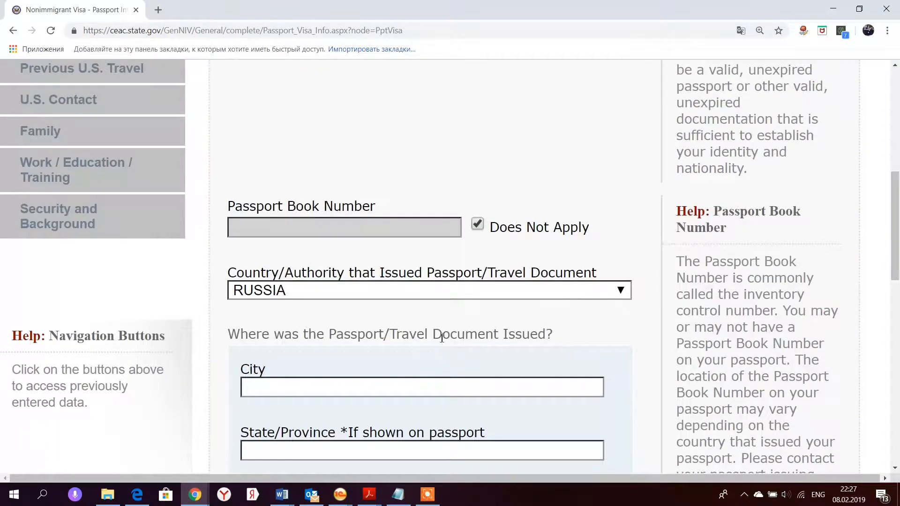
{"action": "scroll", "coordinate": [438, 328], "scroll_direction": "down", "scroll_amount": 2}
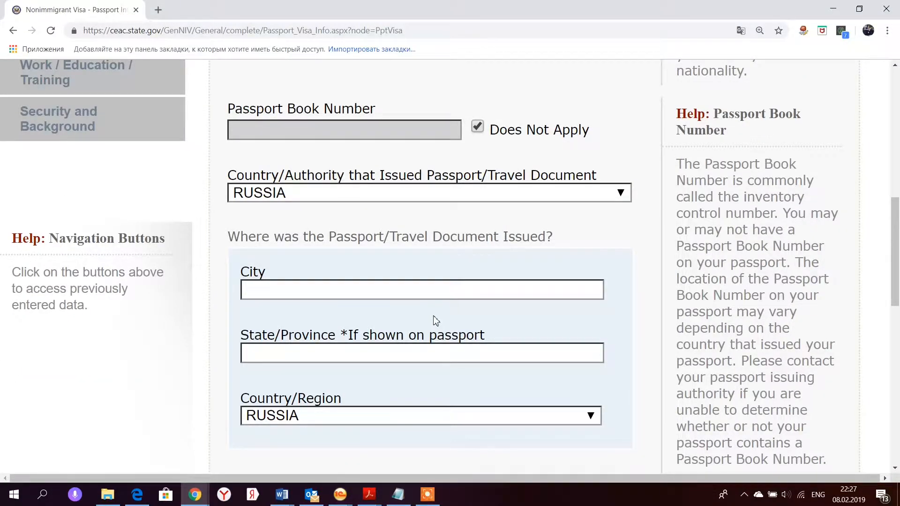
{"action": "type", "text": "BLAST"}
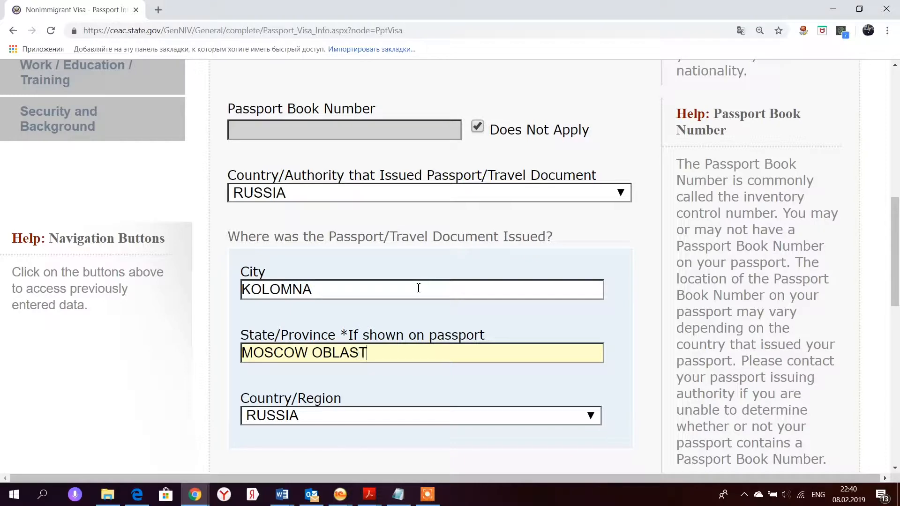
{"action": "left_click", "coordinate": [212, 361]}
{"action": "scroll", "coordinate": [214, 361], "scroll_direction": "down", "scroll_amount": 4}
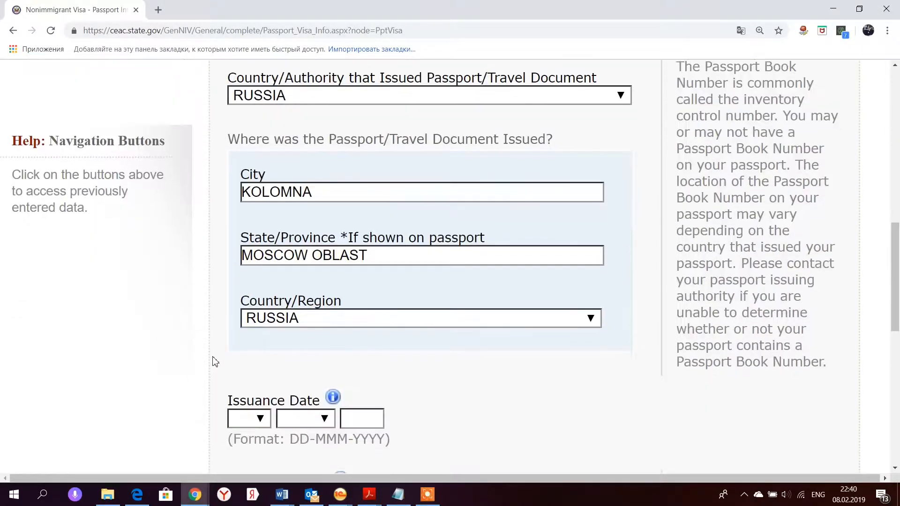
{"action": "scroll", "coordinate": [213, 361], "scroll_direction": "down", "scroll_amount": 2}
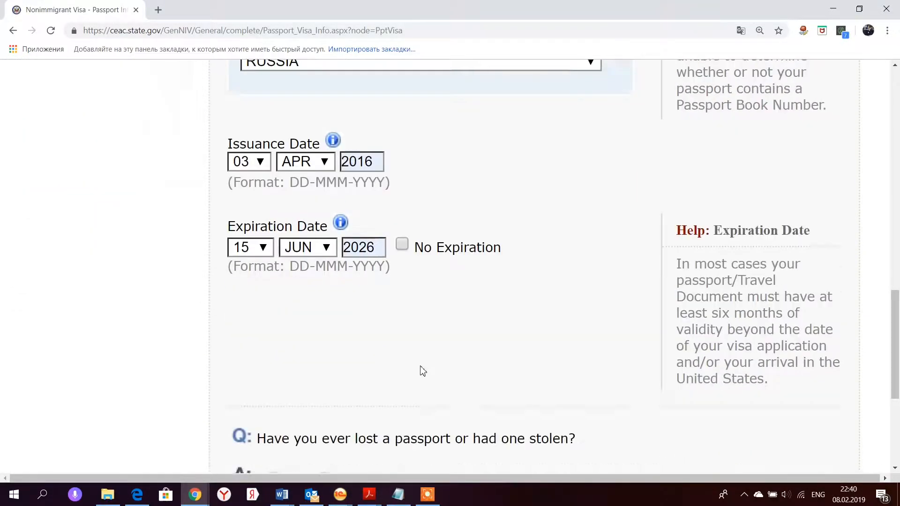
{"action": "scroll", "coordinate": [422, 370], "scroll_direction": "down", "scroll_amount": 3}
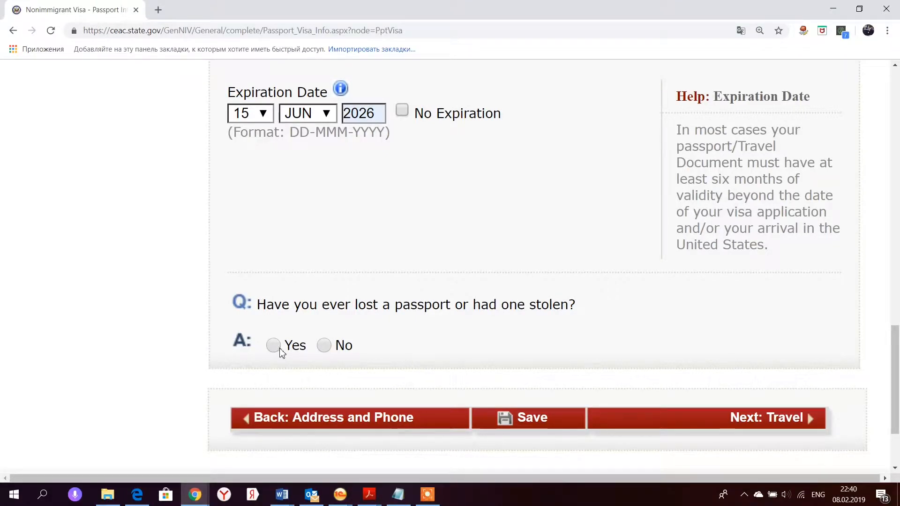
- Answer Yes to a lost passport, describing it as 'LOST IN MILAN, ITALY', and continue
{"action": "left_click", "coordinate": [324, 345]}
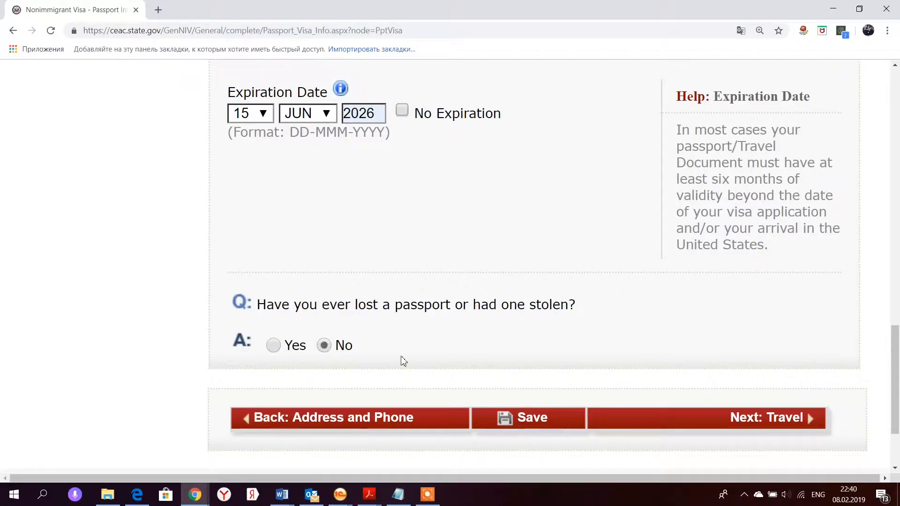
{"action": "left_click", "coordinate": [274, 346]}
{"action": "scroll", "coordinate": [363, 264], "scroll_direction": "down", "scroll_amount": 3}
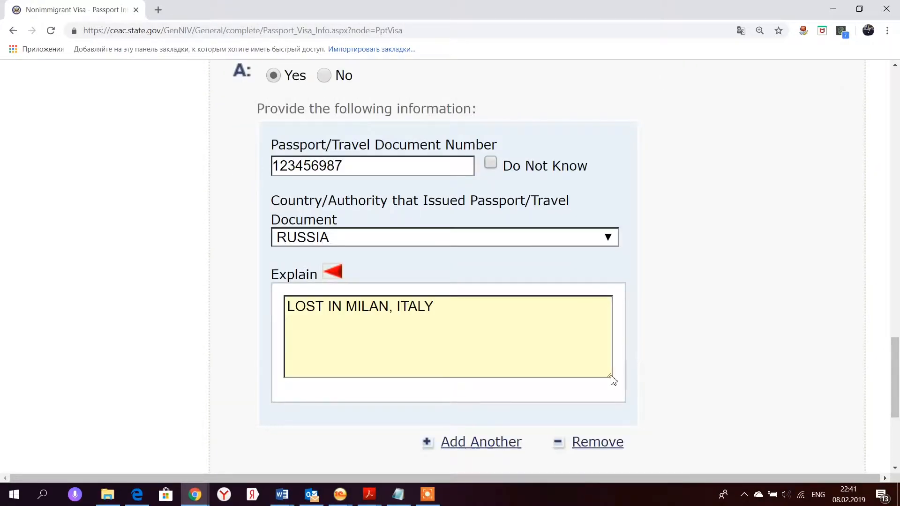
{"action": "scroll", "coordinate": [618, 395], "scroll_direction": "up", "scroll_amount": 2}
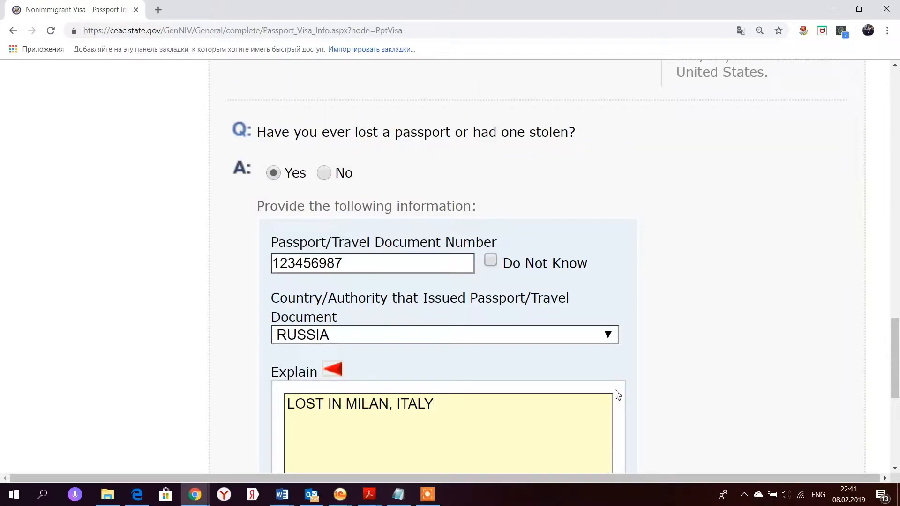
{"action": "scroll", "coordinate": [617, 396], "scroll_direction": "down", "scroll_amount": 4}
{"action": "left_click", "coordinate": [657, 444]}
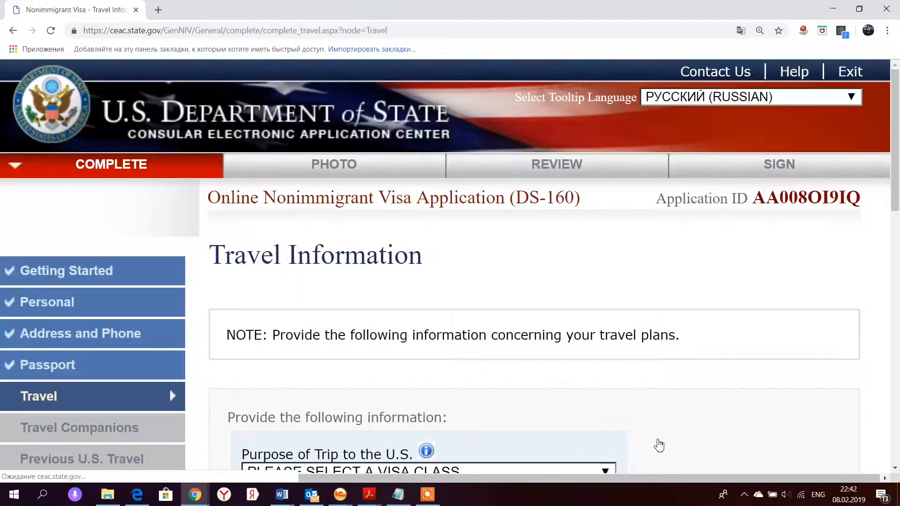
- Specify the trip purpose as TOURISM/MEDICAL TREATMENT (B2) and answer Yes to specific travel plans
{"action": "scroll", "coordinate": [372, 284], "scroll_direction": "down", "scroll_amount": 2}
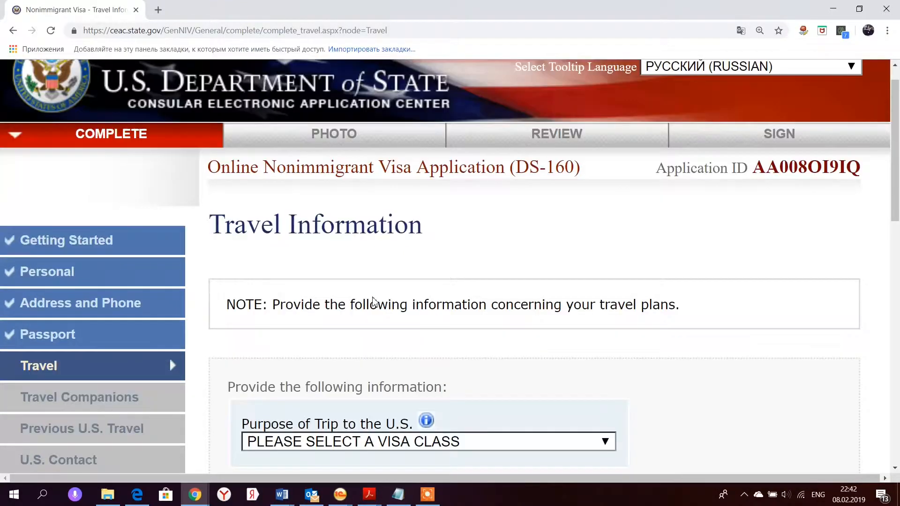
{"action": "scroll", "coordinate": [373, 300], "scroll_direction": "down", "scroll_amount": 2}
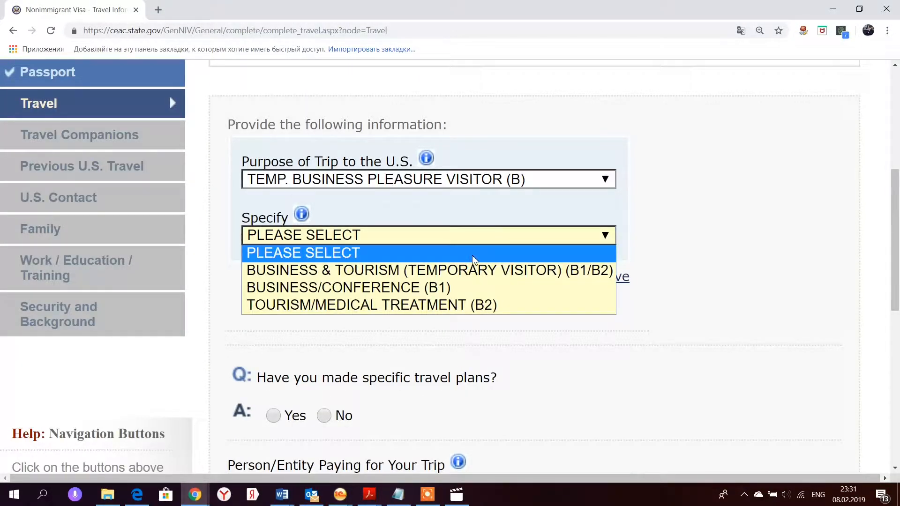
{"action": "left_click", "coordinate": [452, 305]}
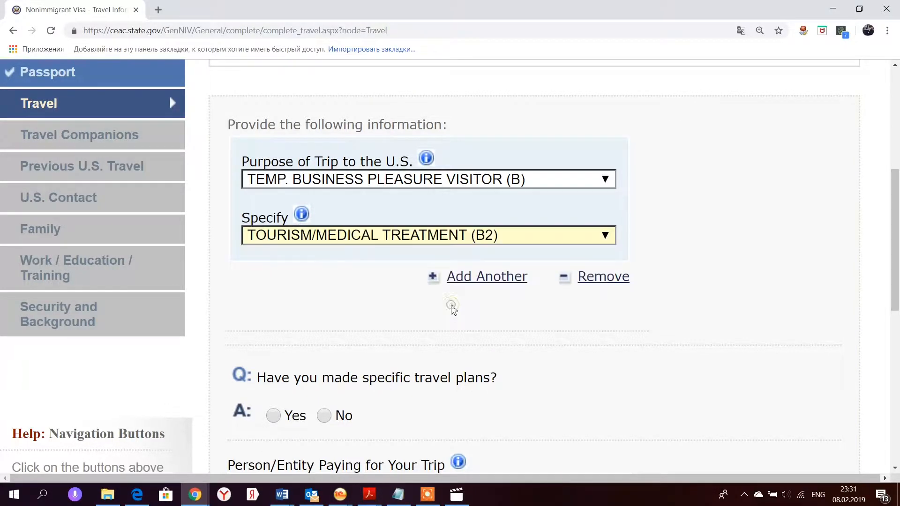
{"action": "scroll", "coordinate": [454, 310], "scroll_direction": "down", "scroll_amount": 4}
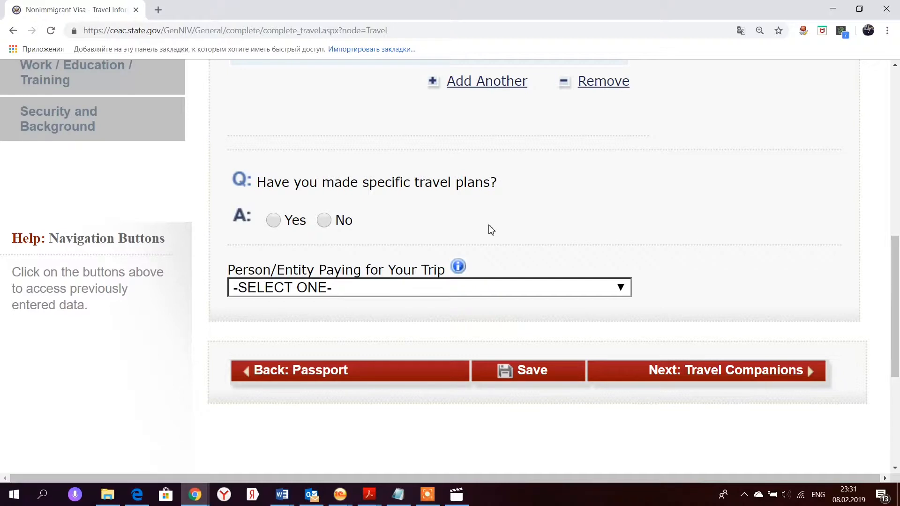
{"action": "left_click", "coordinate": [274, 222]}
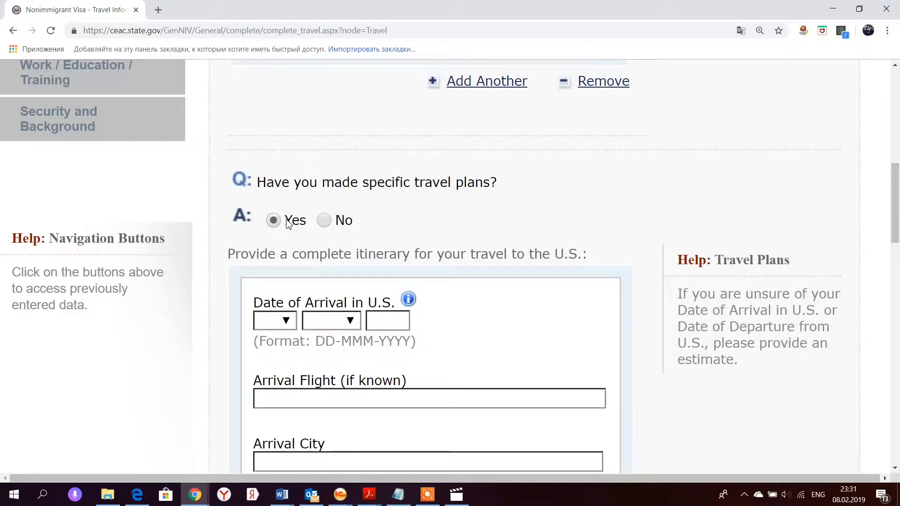
- Enter arrival 05 MAY 2019 in NEW YORK on SU100 and departure 15 MAY 2019 on SU101
{"action": "scroll", "coordinate": [441, 251], "scroll_direction": "down", "scroll_amount": 4}
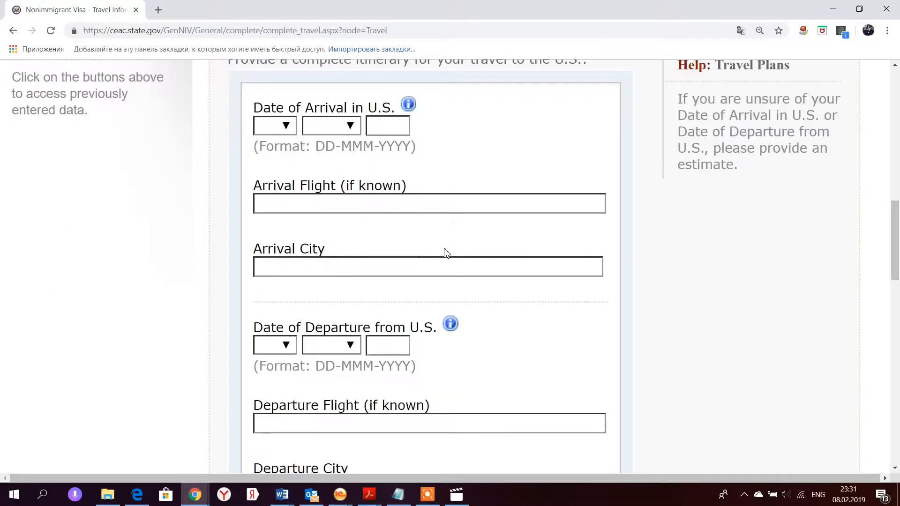
{"action": "scroll", "coordinate": [445, 253], "scroll_direction": "up", "scroll_amount": 2}
{"action": "scroll", "coordinate": [427, 237], "scroll_direction": "down", "scroll_amount": 2}
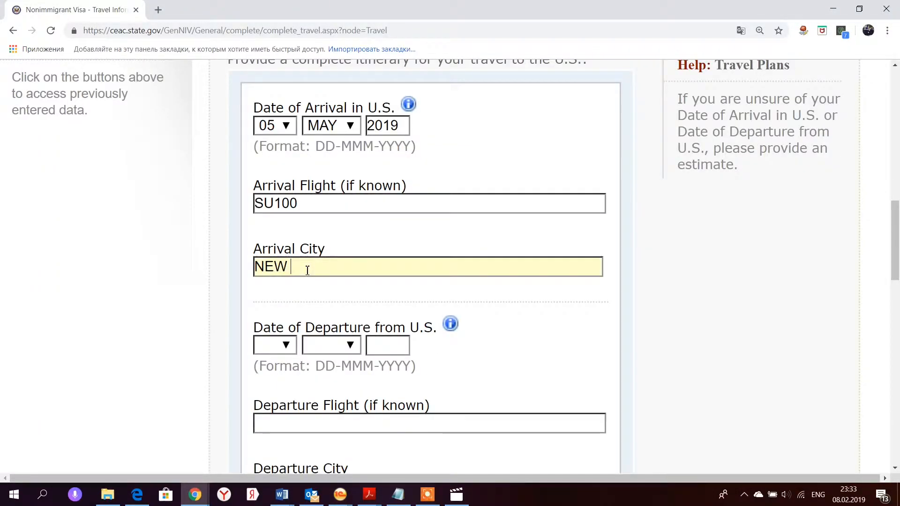
{"action": "type", "text": "YORK"}
{"action": "scroll", "coordinate": [307, 270], "scroll_direction": "down", "scroll_amount": 2}
{"action": "left_click", "coordinate": [286, 247]}
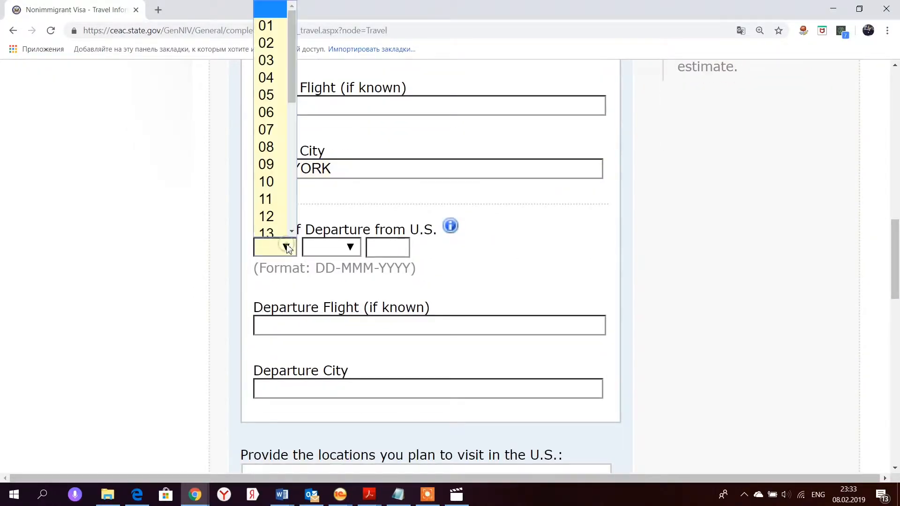
{"action": "scroll", "coordinate": [286, 247], "scroll_direction": "up", "scroll_amount": 2}
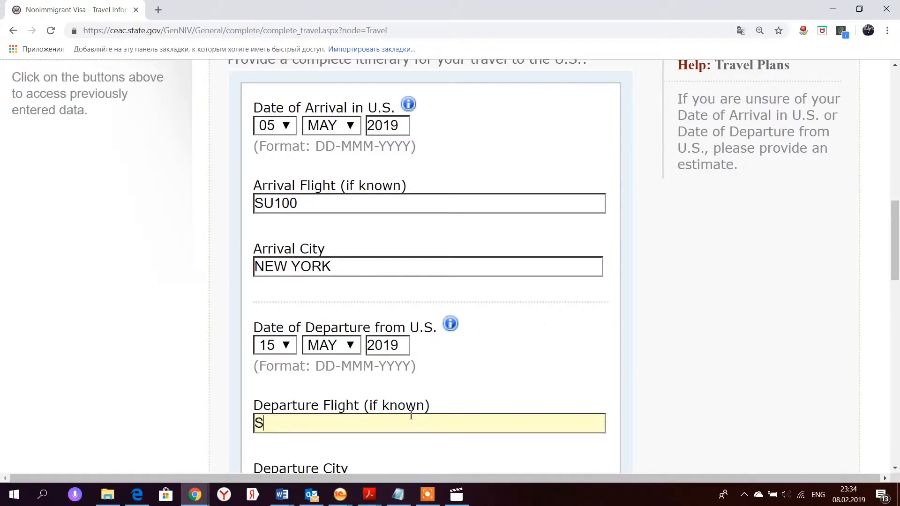
{"action": "type", "text": "U101"}
{"action": "scroll", "coordinate": [411, 415], "scroll_direction": "down", "scroll_amount": 4}
- Set departure city NEW YORK and list locations NEW YORK, NY and LAS VEGAS, NEVADA
{"action": "left_click", "coordinate": [349, 297]}
{"action": "type", "text": "NEW YORK"}
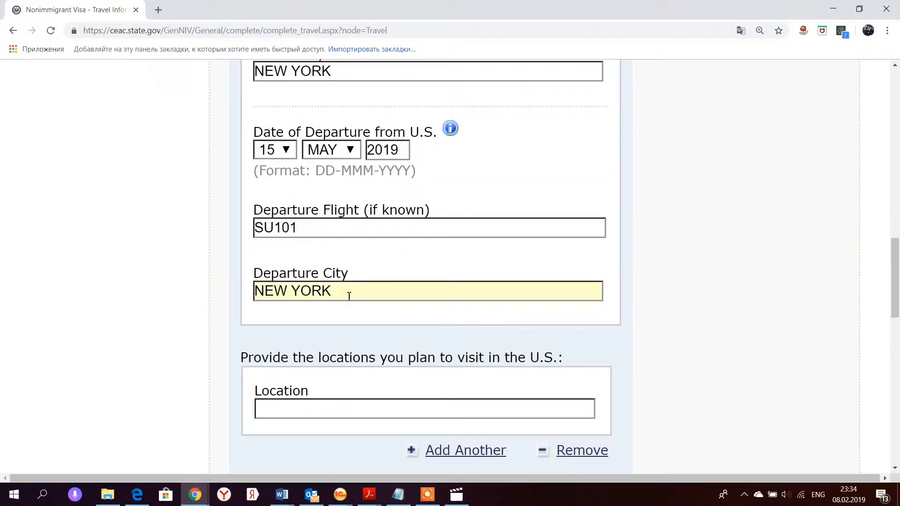
{"action": "scroll", "coordinate": [348, 296], "scroll_direction": "down", "scroll_amount": 2}
{"action": "left_click", "coordinate": [347, 307]}
{"action": "type", "text": "NEW YORK, NY"}
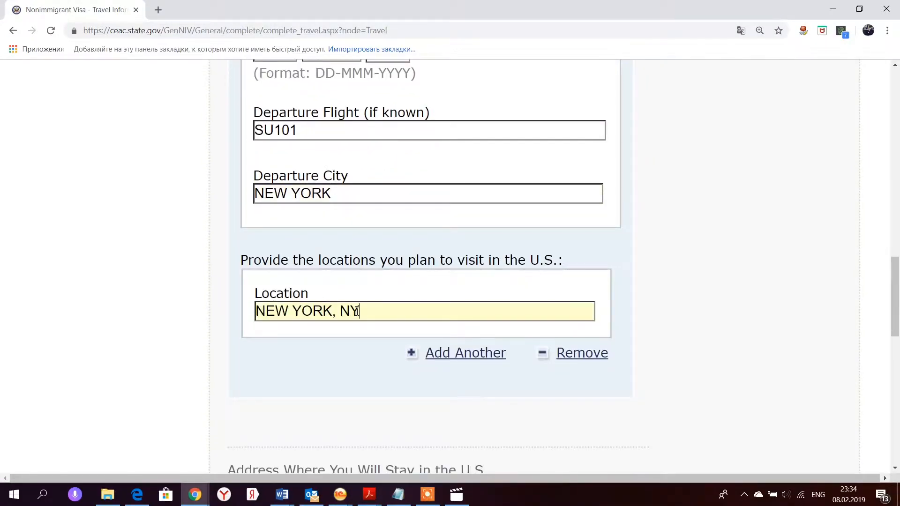
{"action": "left_click", "coordinate": [452, 360]}
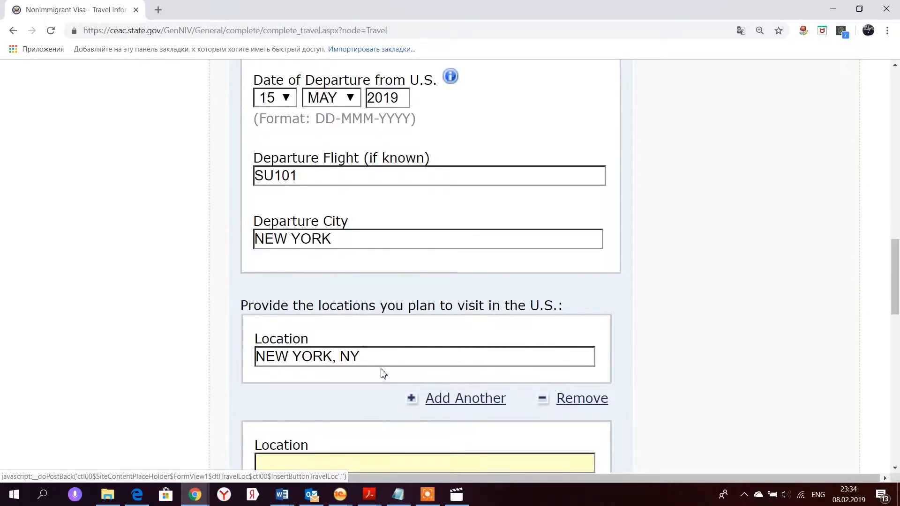
{"action": "scroll", "coordinate": [369, 362], "scroll_direction": "down", "scroll_amount": 2}
{"action": "left_click", "coordinate": [332, 364]}
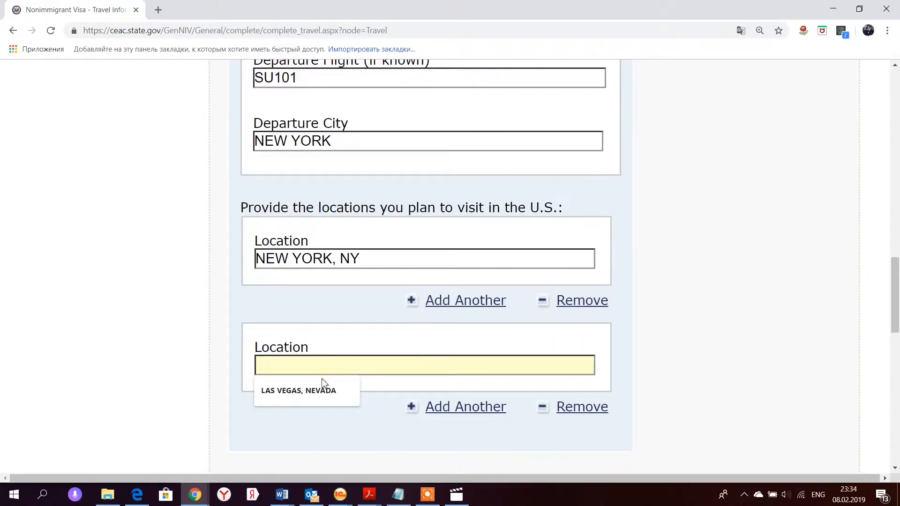
{"action": "left_click", "coordinate": [315, 391]}
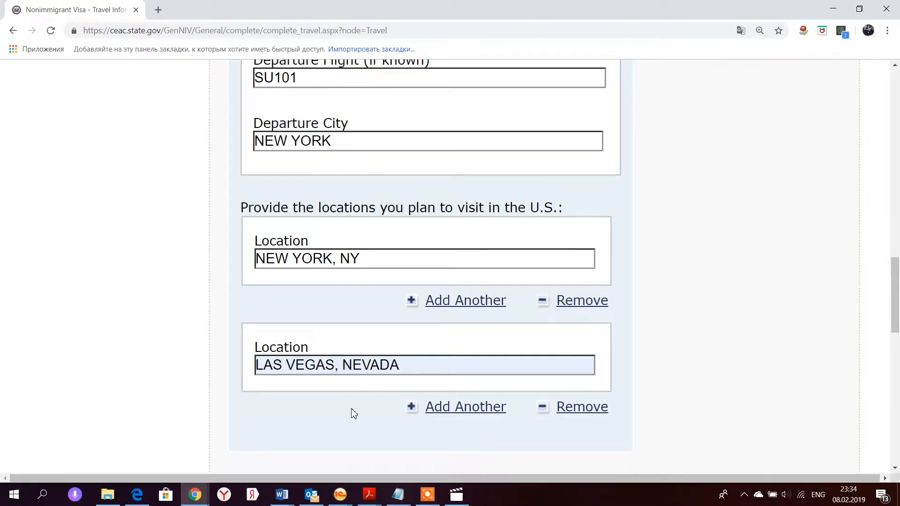
{"action": "scroll", "coordinate": [354, 414], "scroll_direction": "down", "scroll_amount": 6}
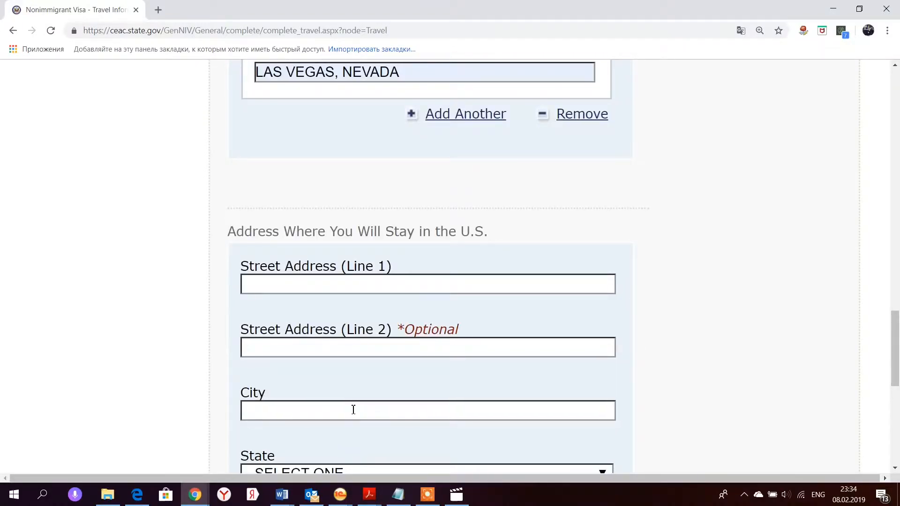
- Fill the U.S. stay address in NEW YORK, NEW YORK, set the trip payer to SELF, and continue
{"action": "scroll", "coordinate": [353, 410], "scroll_direction": "down", "scroll_amount": 2}
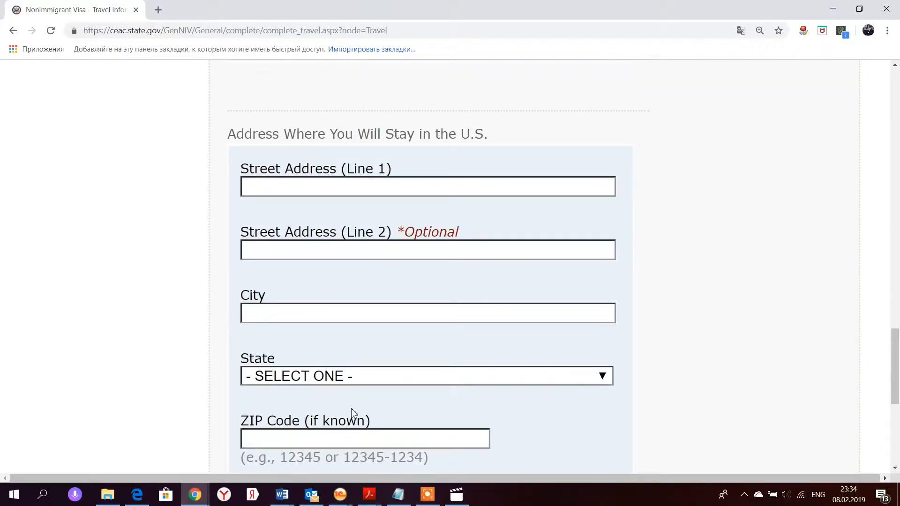
{"action": "scroll", "coordinate": [353, 412], "scroll_direction": "down", "scroll_amount": 3}
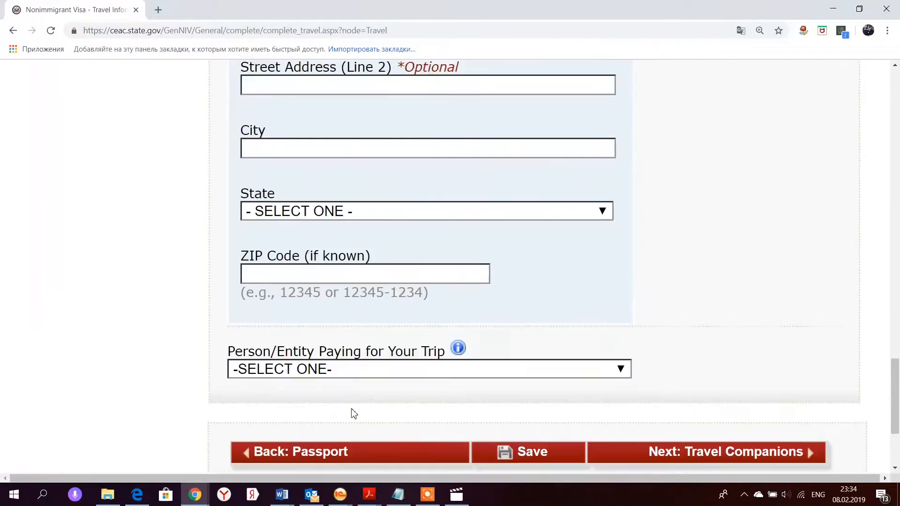
{"action": "scroll", "coordinate": [352, 412], "scroll_direction": "up", "scroll_amount": 3}
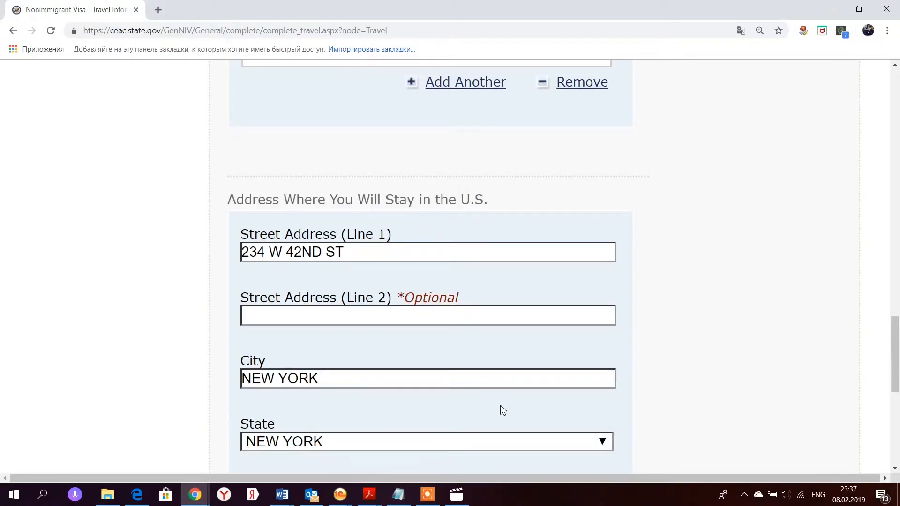
{"action": "scroll", "coordinate": [500, 385], "scroll_direction": "down", "scroll_amount": 4}
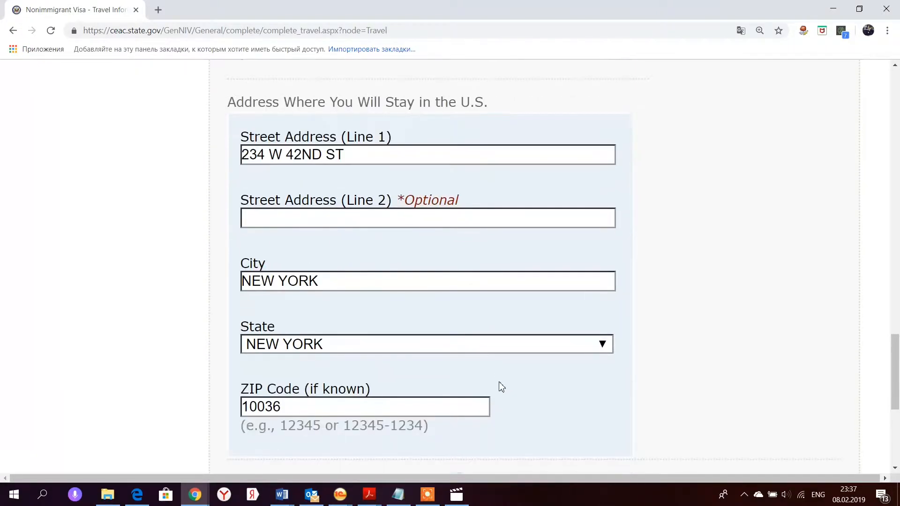
{"action": "scroll", "coordinate": [501, 388], "scroll_direction": "down", "scroll_amount": 2}
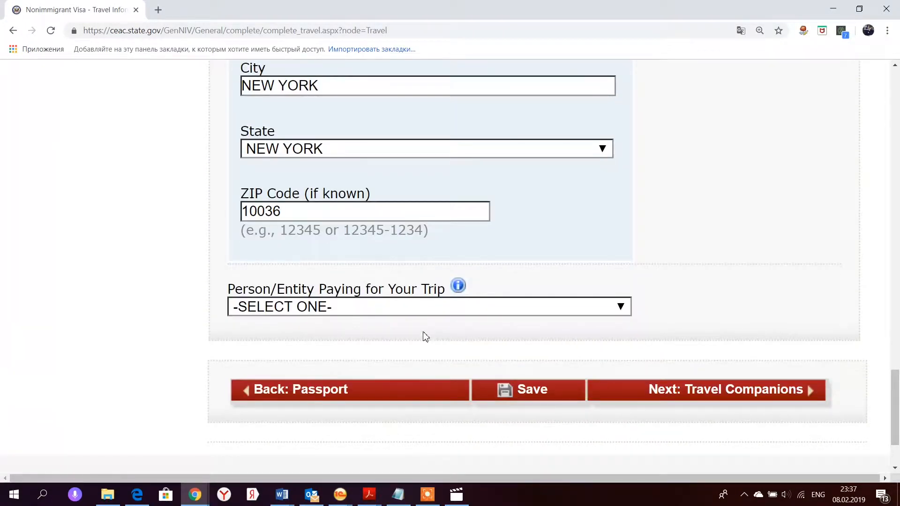
{"action": "left_click", "coordinate": [412, 308]}
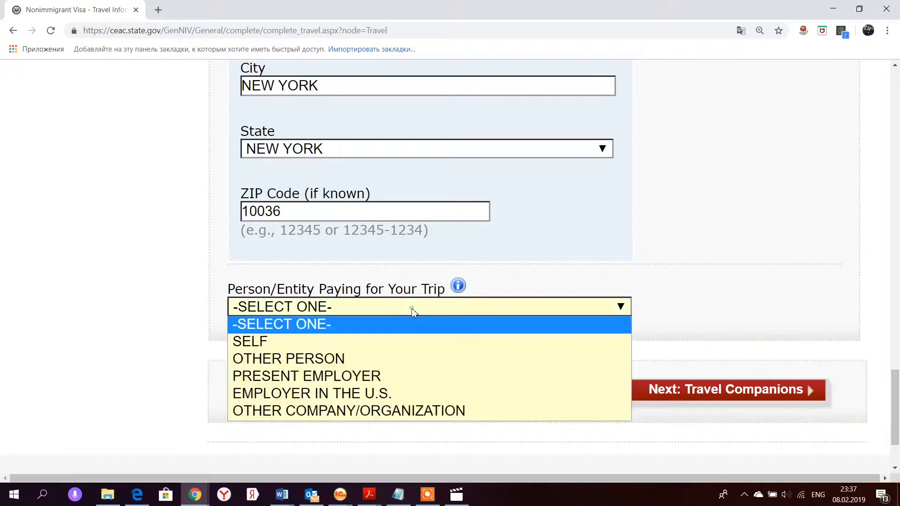
{"action": "left_click", "coordinate": [389, 342]}
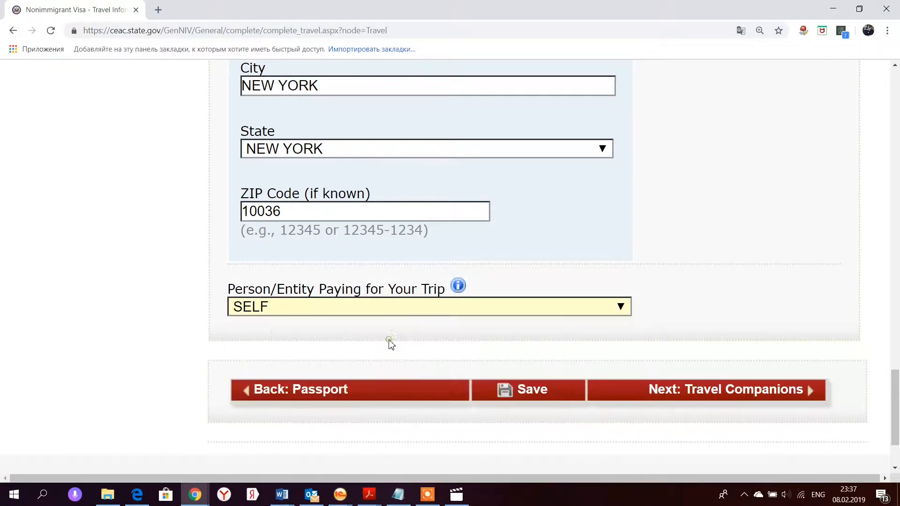
{"action": "left_click", "coordinate": [780, 398]}
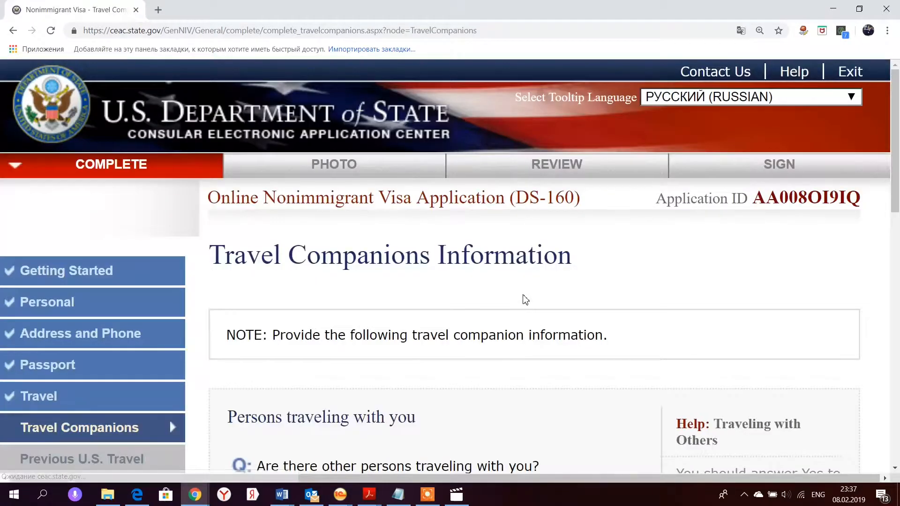
- Answer Yes to travelling with others and No to a group, add the companion as SPOUSE, and continue
{"action": "scroll", "coordinate": [462, 300], "scroll_direction": "down", "scroll_amount": 3}
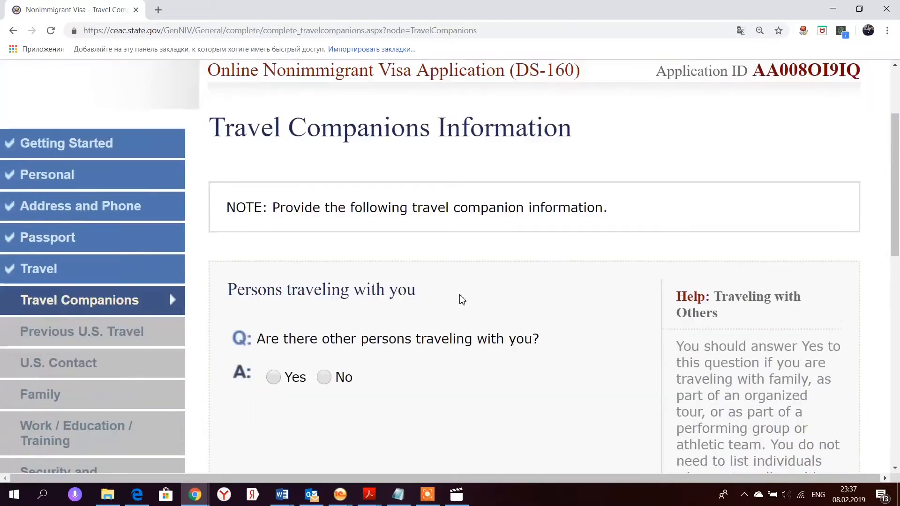
{"action": "scroll", "coordinate": [462, 300], "scroll_direction": "down", "scroll_amount": 4}
{"action": "left_click", "coordinate": [274, 212]}
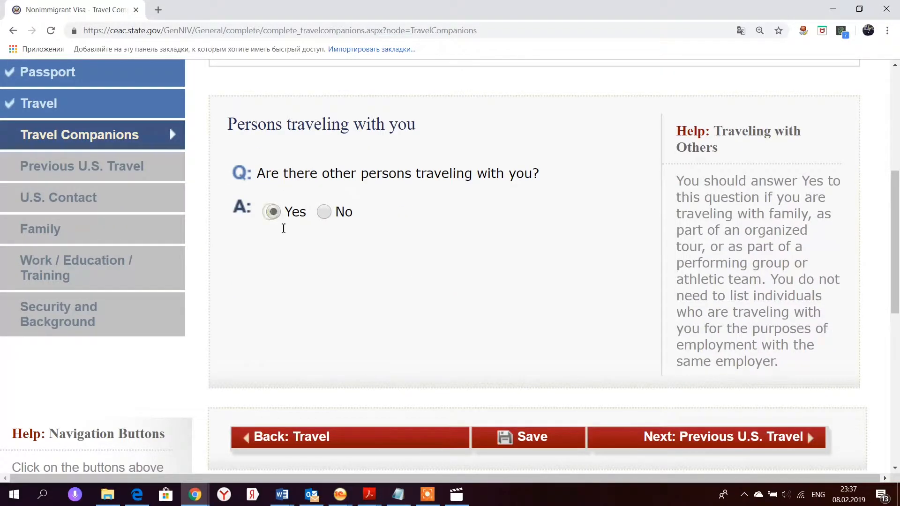
{"action": "scroll", "coordinate": [308, 258], "scroll_direction": "down", "scroll_amount": 4}
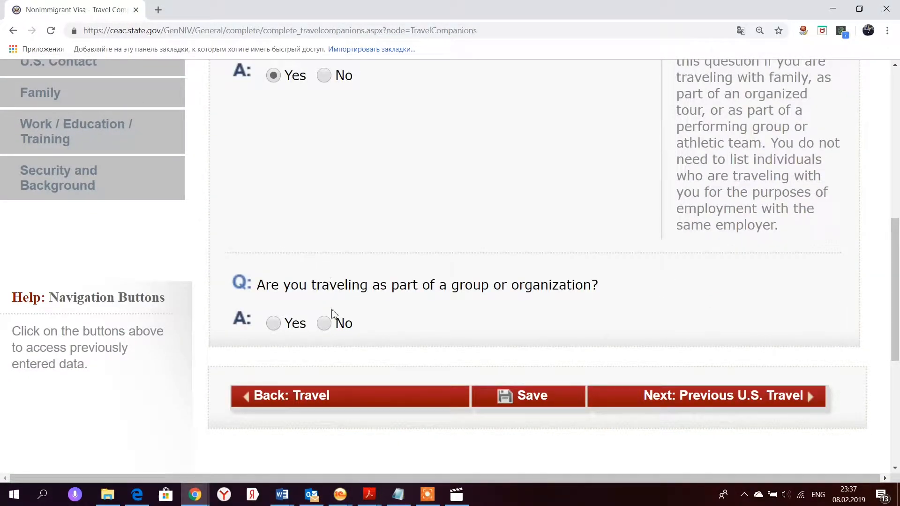
{"action": "left_click", "coordinate": [325, 325]}
{"action": "scroll", "coordinate": [393, 331], "scroll_direction": "down", "scroll_amount": 4}
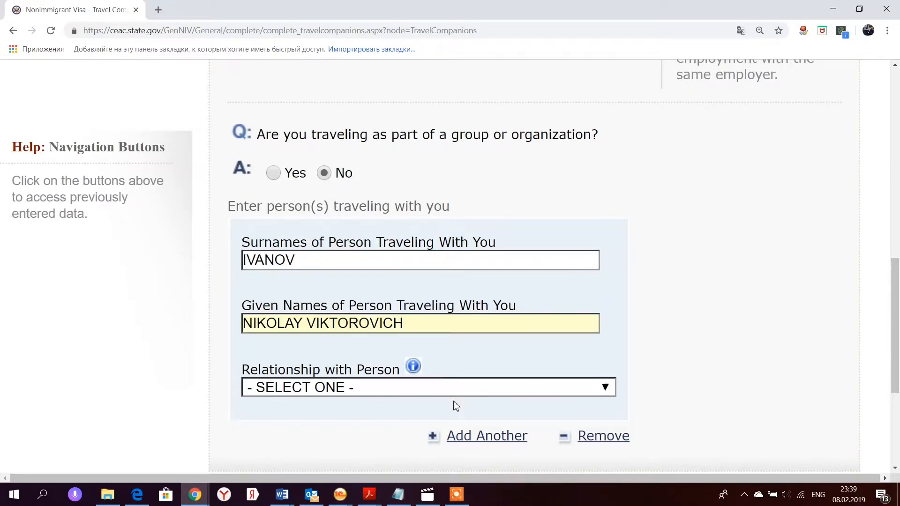
{"action": "left_click", "coordinate": [454, 393]}
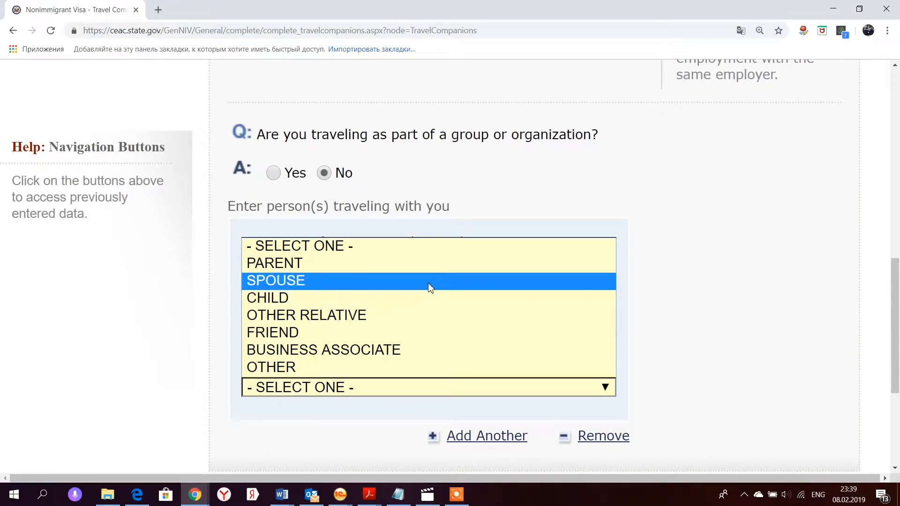
{"action": "left_click", "coordinate": [424, 281]}
{"action": "scroll", "coordinate": [237, 357], "scroll_direction": "down", "scroll_amount": 2}
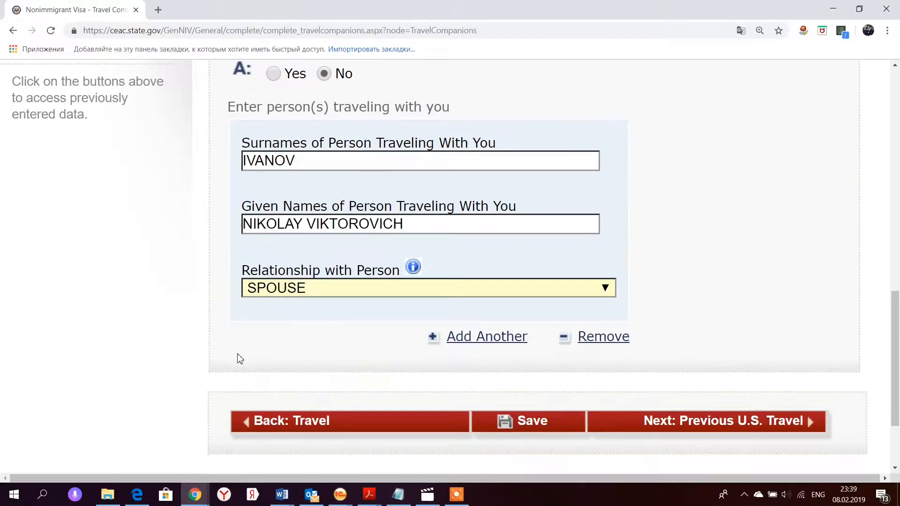
{"action": "scroll", "coordinate": [713, 354], "scroll_direction": "down", "scroll_amount": 2}
{"action": "left_click", "coordinate": [714, 327]}
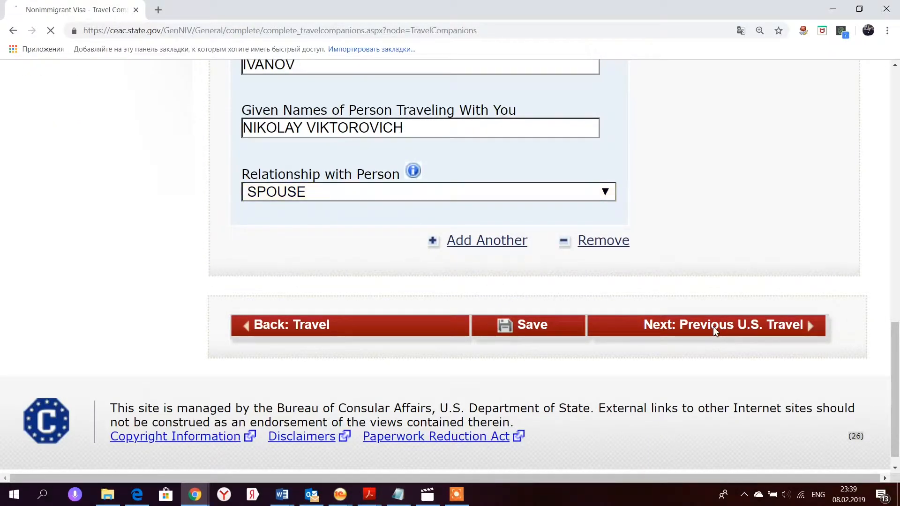
{"action": "scroll", "coordinate": [431, 340], "scroll_direction": "down", "scroll_amount": 4}
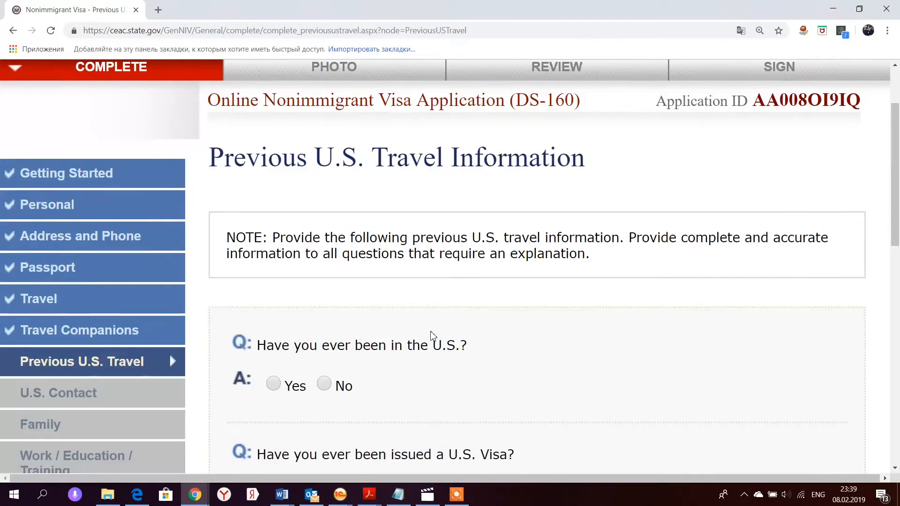
- Answer Yes to prior U.S. visits and record the last visit: 10 OCT 2010, 10 days
{"action": "left_click", "coordinate": [324, 287]}
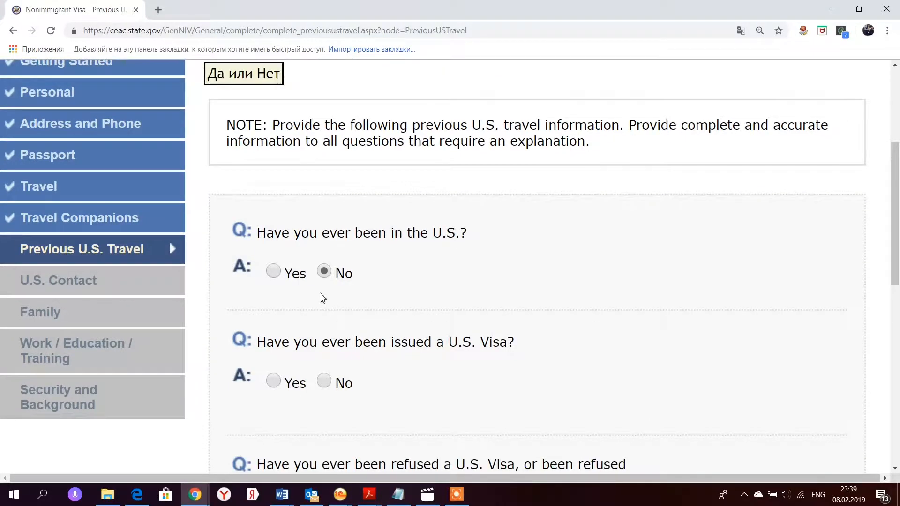
{"action": "left_click", "coordinate": [274, 272]}
{"action": "scroll", "coordinate": [330, 293], "scroll_direction": "down", "scroll_amount": 6}
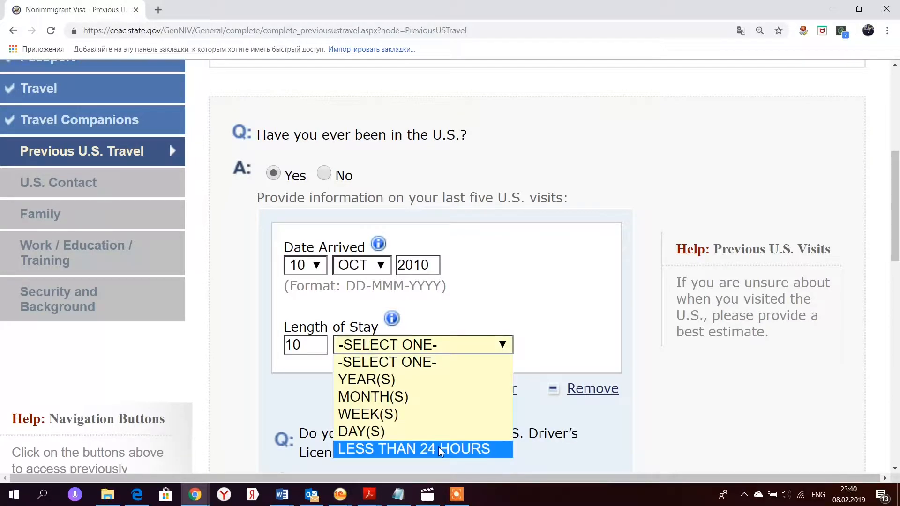
{"action": "left_click", "coordinate": [441, 432]}
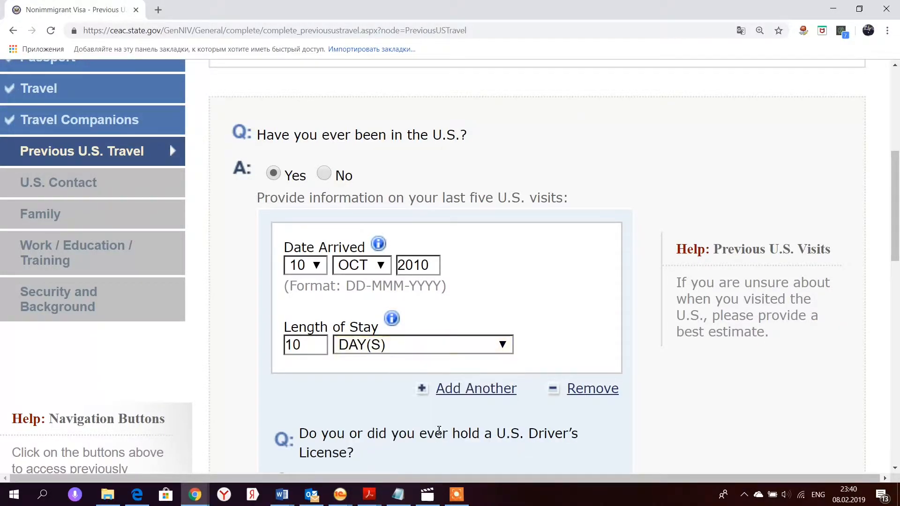
{"action": "scroll", "coordinate": [545, 380], "scroll_direction": "down", "scroll_amount": 2}
{"action": "scroll", "coordinate": [544, 380], "scroll_direction": "down", "scroll_amount": 2}
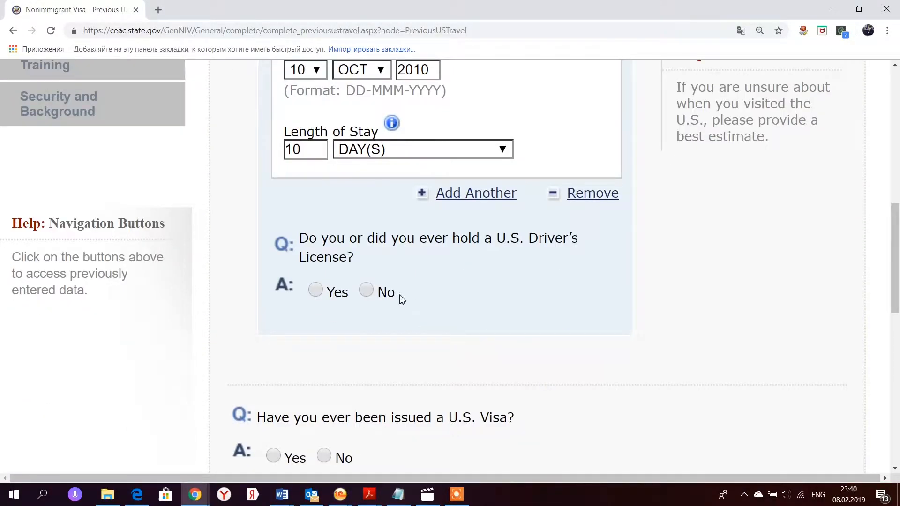
- Answer No to a U.S. driver's license, set last visa date 13 SEP 2010, visa number unknown
{"action": "left_click", "coordinate": [367, 292]}
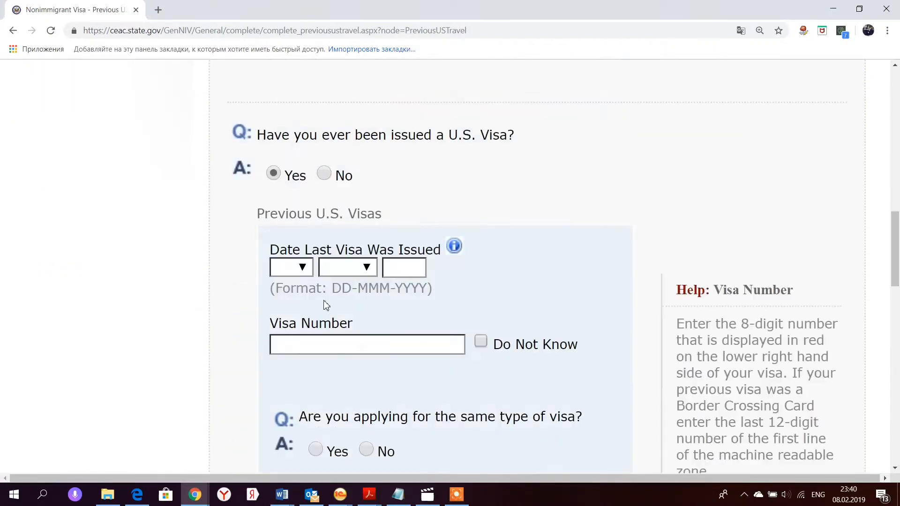
{"action": "left_click", "coordinate": [304, 272]}
{"action": "left_click", "coordinate": [294, 176]}
{"action": "left_click", "coordinate": [347, 267]}
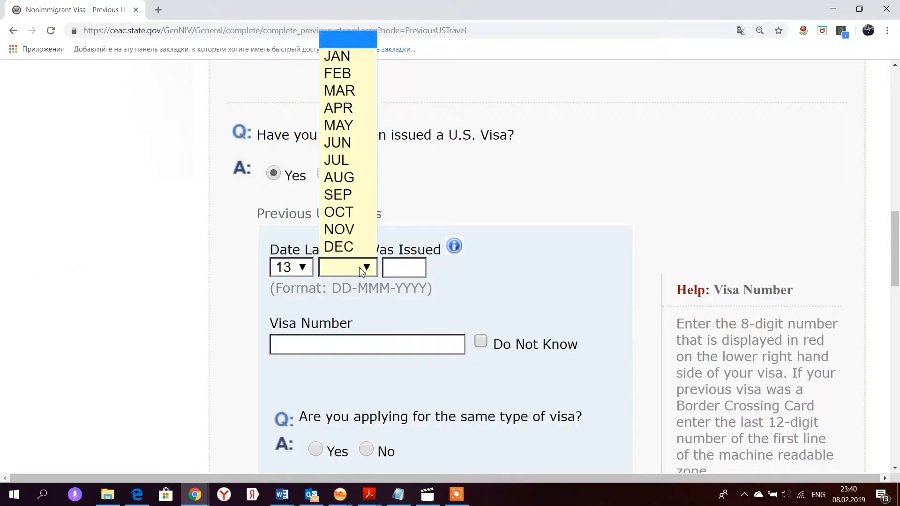
{"action": "left_click", "coordinate": [350, 196]}
{"action": "left_click", "coordinate": [401, 267]}
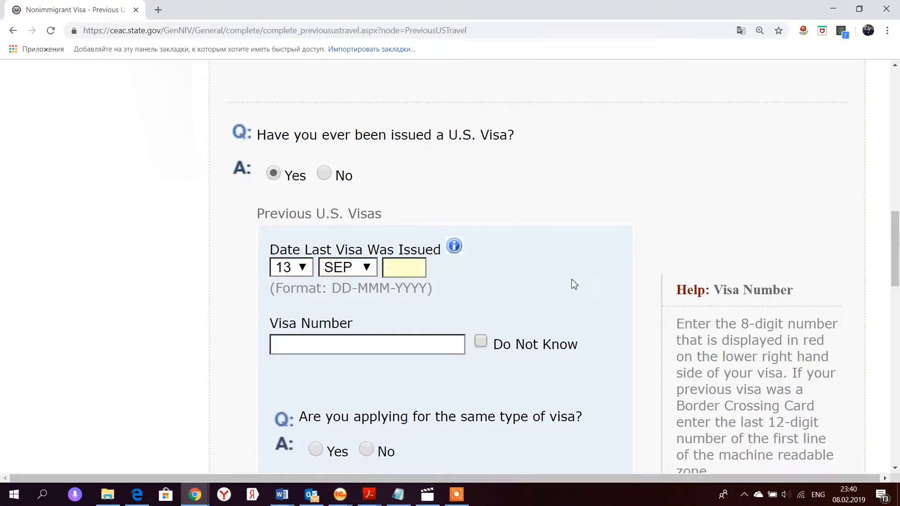
{"action": "type", "text": "2010"}
{"action": "left_click", "coordinate": [481, 341]}
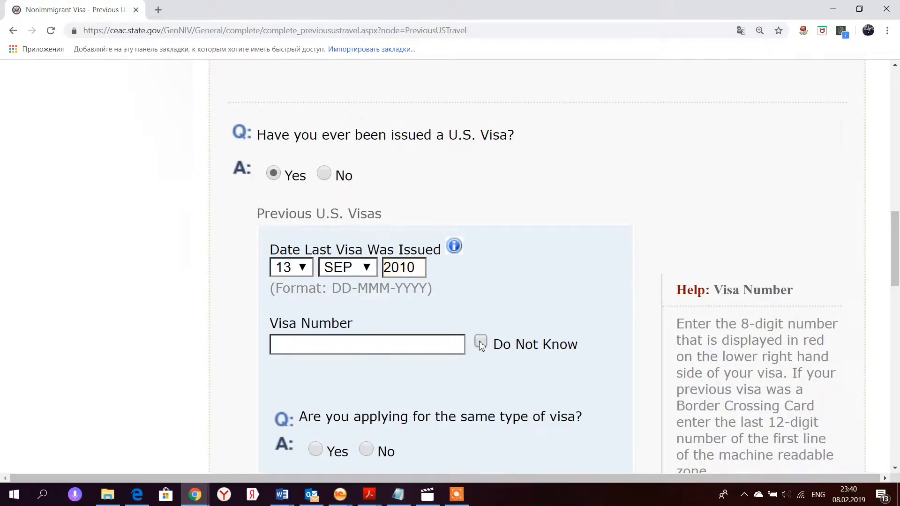
- Answer Yes to same visa type, same country and ten-printed; No to refusals and immigrant petitions
{"action": "left_click", "coordinate": [316, 254]}
{"action": "scroll", "coordinate": [427, 328], "scroll_direction": "down", "scroll_amount": 2}
{"action": "left_click", "coordinate": [316, 282]}
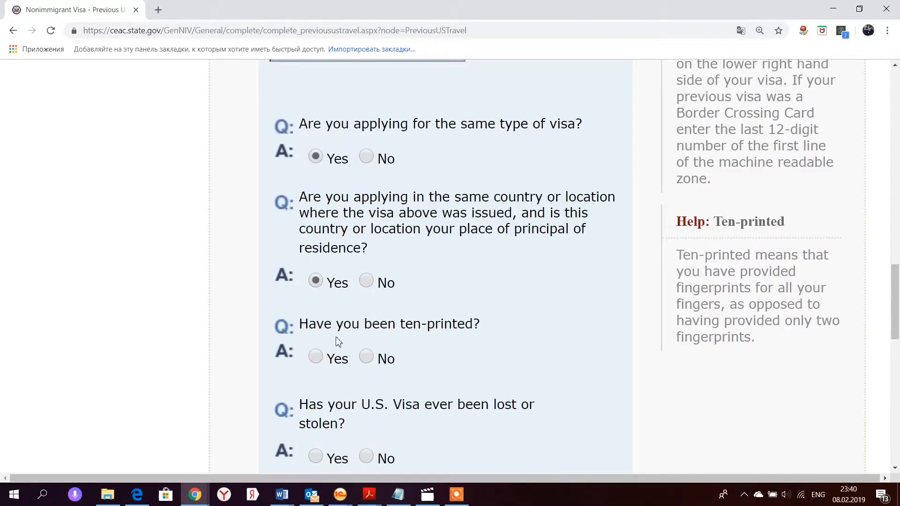
{"action": "scroll", "coordinate": [339, 338], "scroll_direction": "down", "scroll_amount": 2}
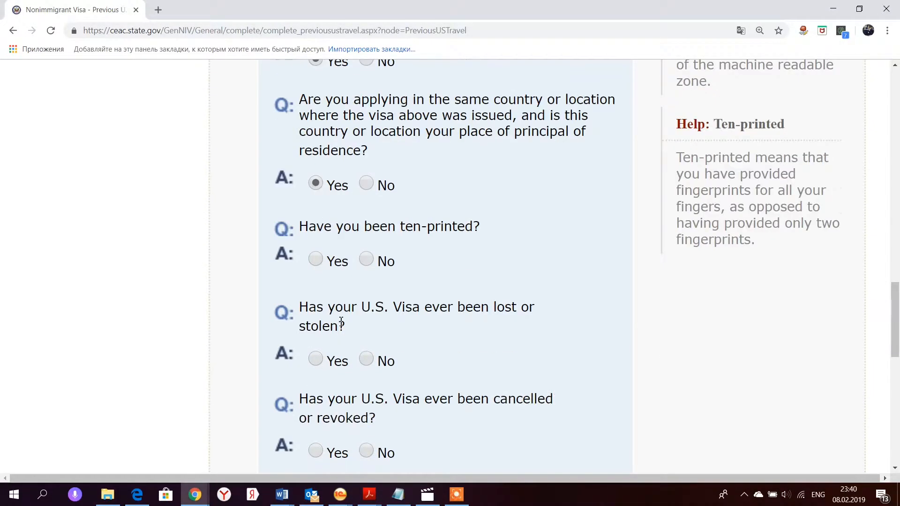
{"action": "left_click", "coordinate": [315, 261]}
{"action": "scroll", "coordinate": [447, 350], "scroll_direction": "down", "scroll_amount": 4}
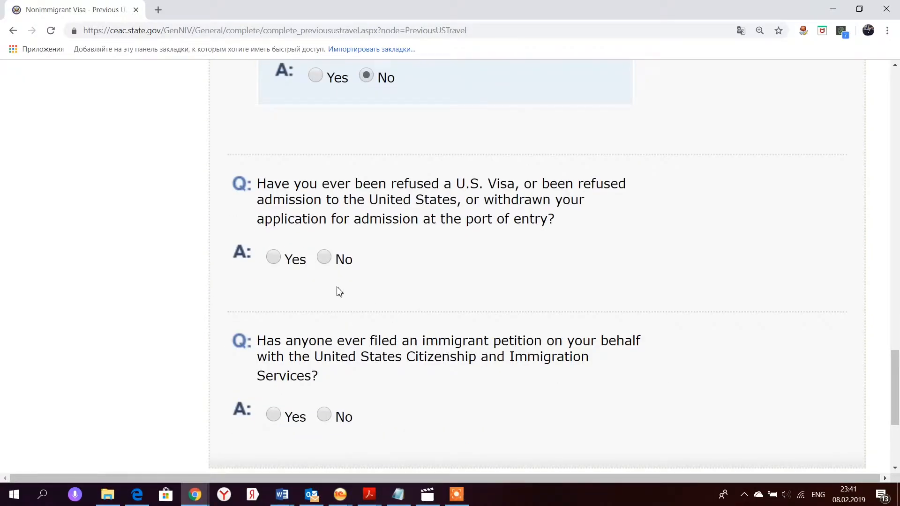
{"action": "left_click", "coordinate": [323, 257]}
{"action": "scroll", "coordinate": [352, 288], "scroll_direction": "down", "scroll_amount": 3}
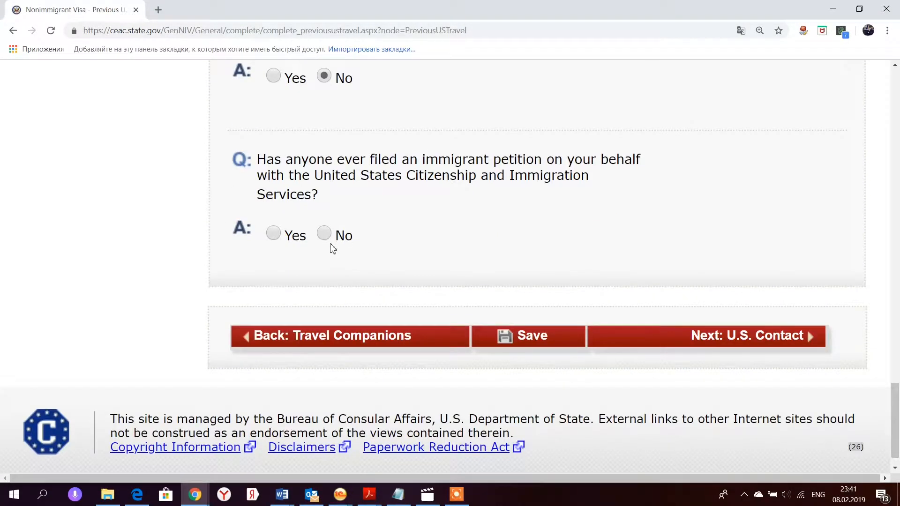
{"action": "left_click", "coordinate": [324, 233]}
{"action": "scroll", "coordinate": [564, 318], "scroll_direction": "down", "scroll_amount": 5}
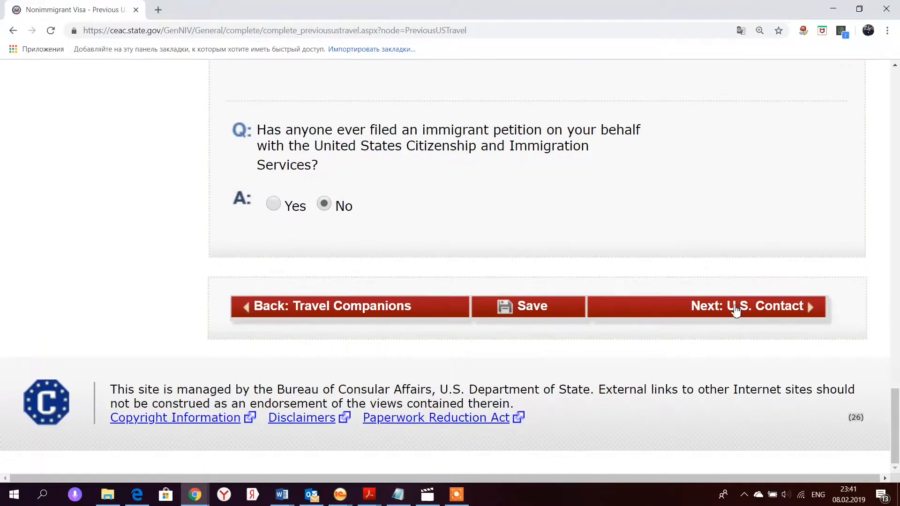
{"action": "left_click", "coordinate": [736, 311]}
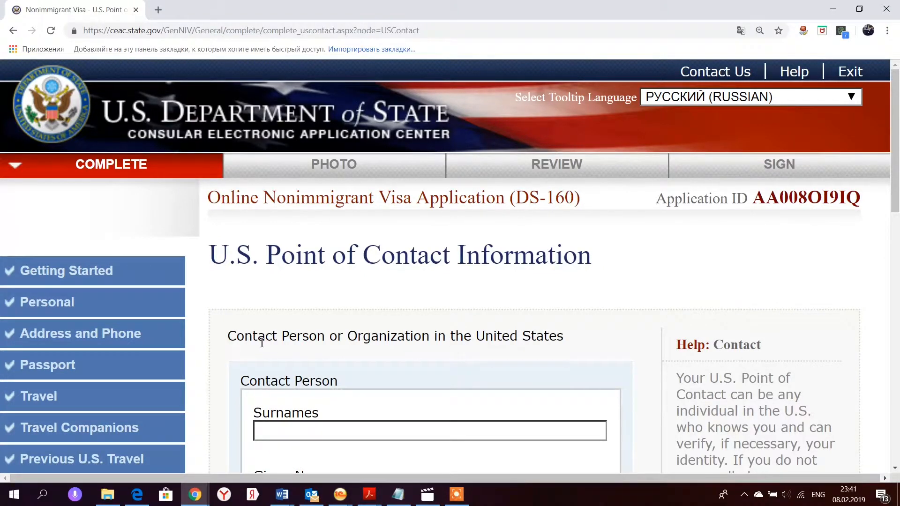
- Set the relationship to the HILTON TIMES SQUARE HOTEL contact to OTHER
{"action": "scroll", "coordinate": [364, 342], "scroll_direction": "down", "scroll_amount": 2}
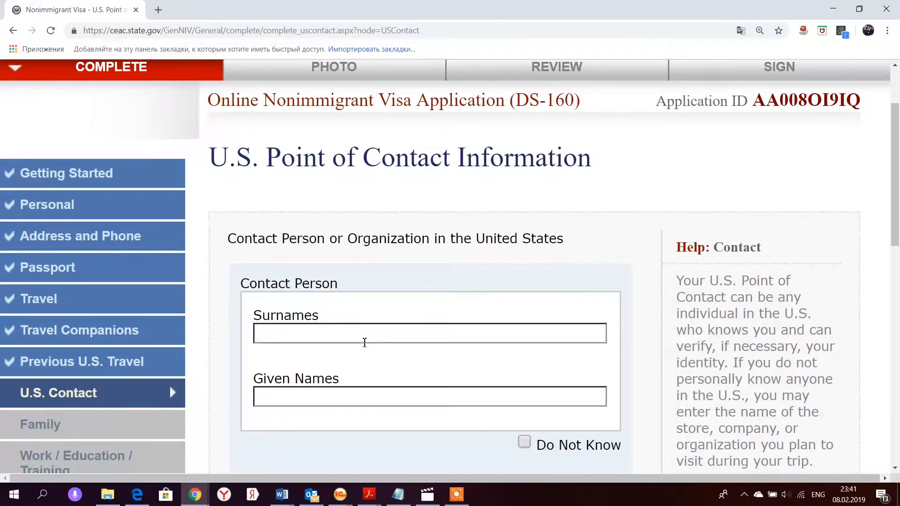
{"action": "scroll", "coordinate": [365, 342], "scroll_direction": "down", "scroll_amount": 2}
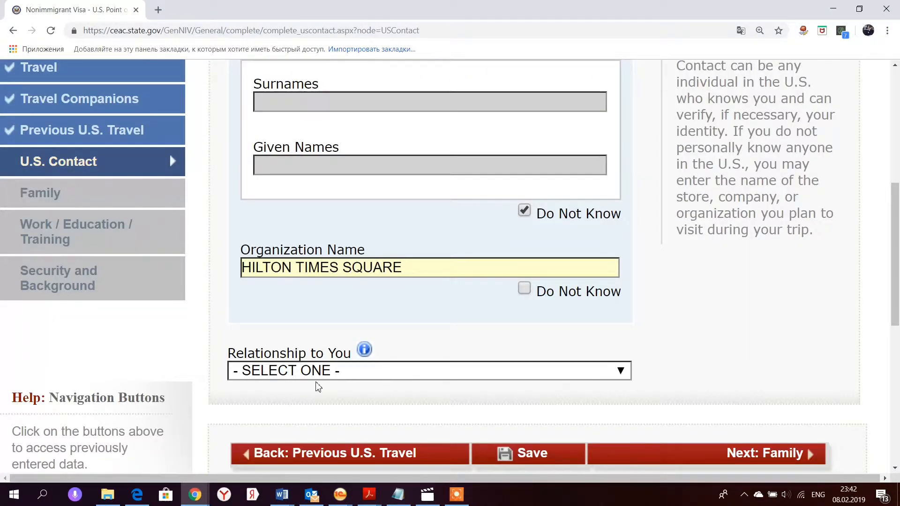
{"action": "left_click", "coordinate": [318, 371]}
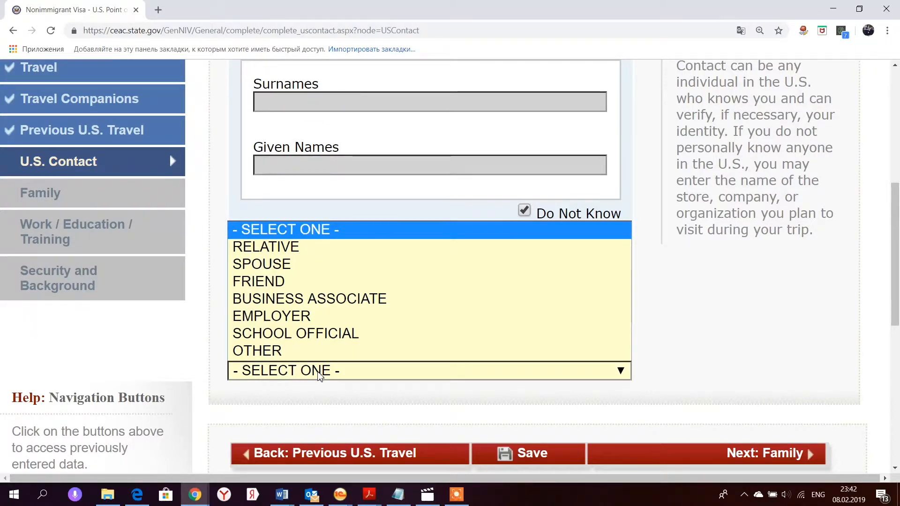
{"action": "left_click", "coordinate": [319, 352]}
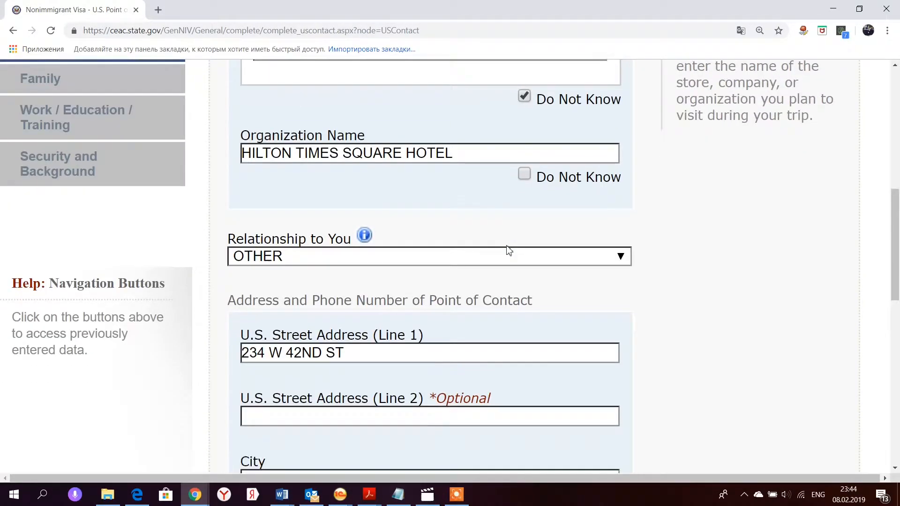
- Paste the hotel's phone number, mark the email Does Not Apply, and continue to Family
{"action": "scroll", "coordinate": [509, 248], "scroll_direction": "down", "scroll_amount": 4}
{"action": "scroll", "coordinate": [508, 247], "scroll_direction": "down", "scroll_amount": 2}
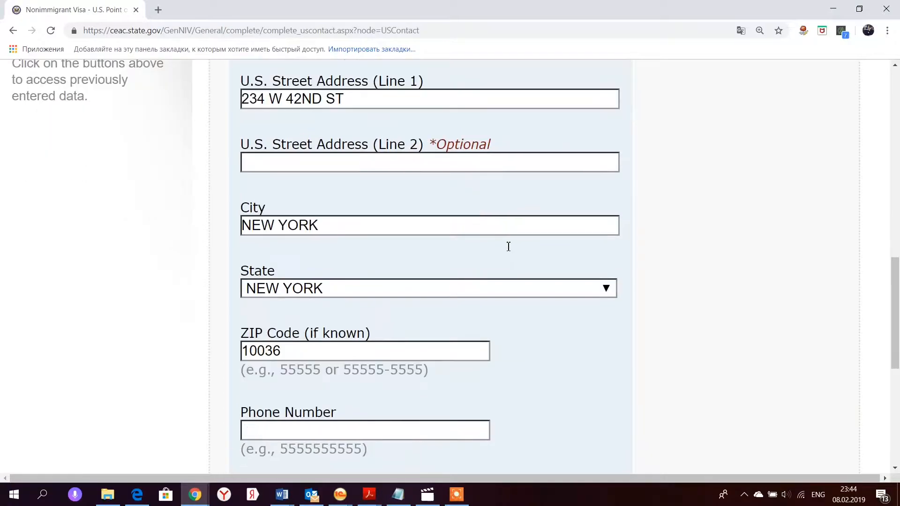
{"action": "scroll", "coordinate": [508, 247], "scroll_direction": "down", "scroll_amount": 5}
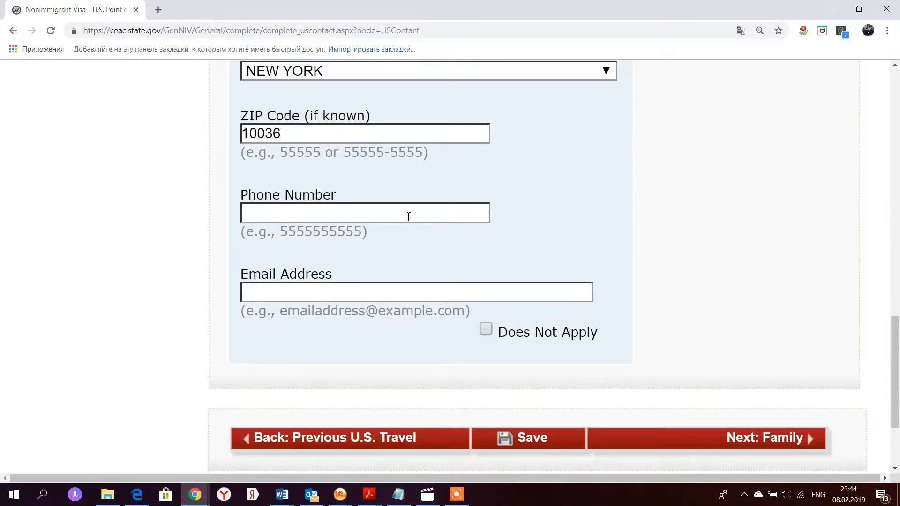
{"action": "left_click", "coordinate": [377, 214]}
{"action": "key", "text": "ctrl+v"}
{"action": "left_click", "coordinate": [486, 329]}
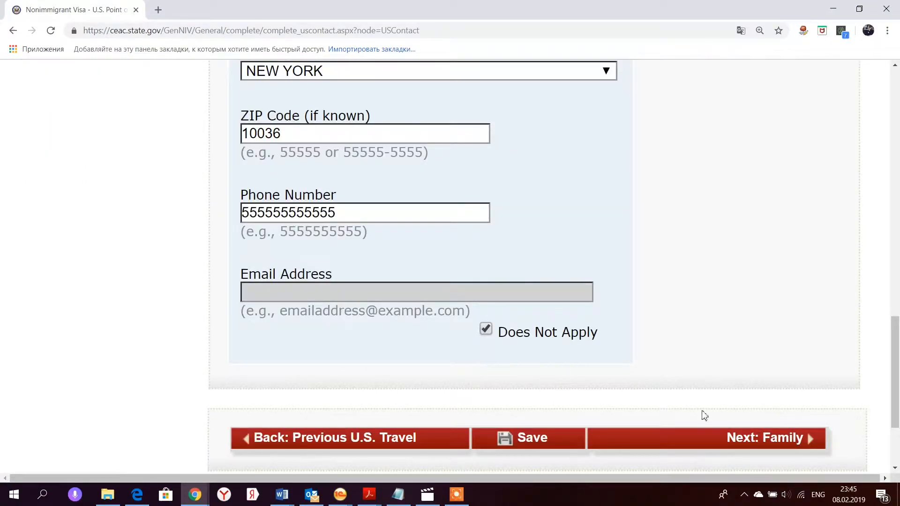
{"action": "left_click", "coordinate": [729, 447]}
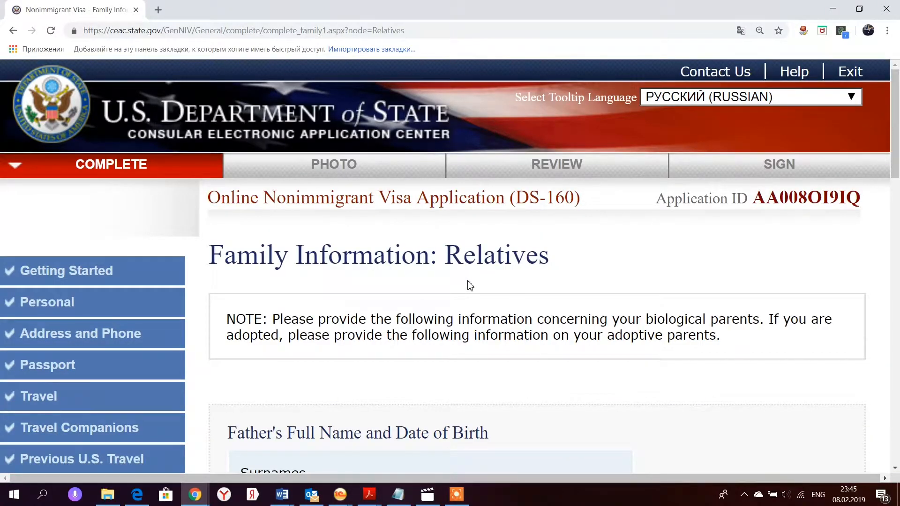
- Enter the father's birth year 1962 and answer No to him being in the U.S
{"action": "scroll", "coordinate": [470, 285], "scroll_direction": "down", "scroll_amount": 4}
{"action": "scroll", "coordinate": [470, 285], "scroll_direction": "down", "scroll_amount": 1}
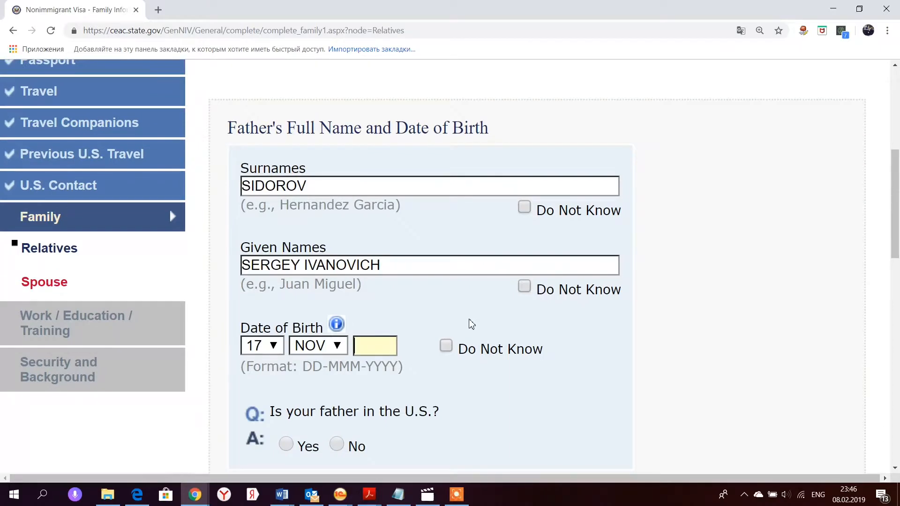
{"action": "type", "text": "1962"}
{"action": "scroll", "coordinate": [450, 328], "scroll_direction": "down", "scroll_amount": 4}
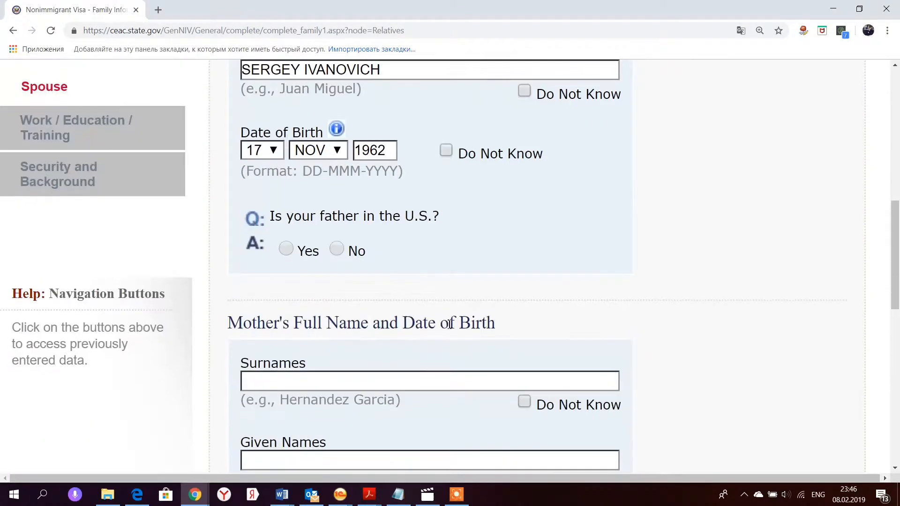
{"action": "left_click", "coordinate": [337, 249]}
{"action": "scroll", "coordinate": [396, 289], "scroll_direction": "down", "scroll_amount": 4}
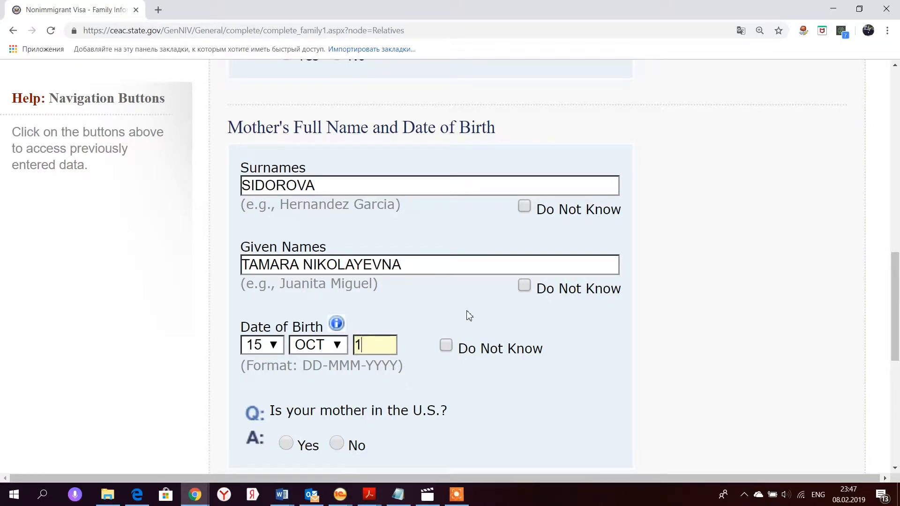
{"action": "type", "text": "961"}
{"action": "scroll", "coordinate": [469, 316], "scroll_direction": "down", "scroll_amount": 4}
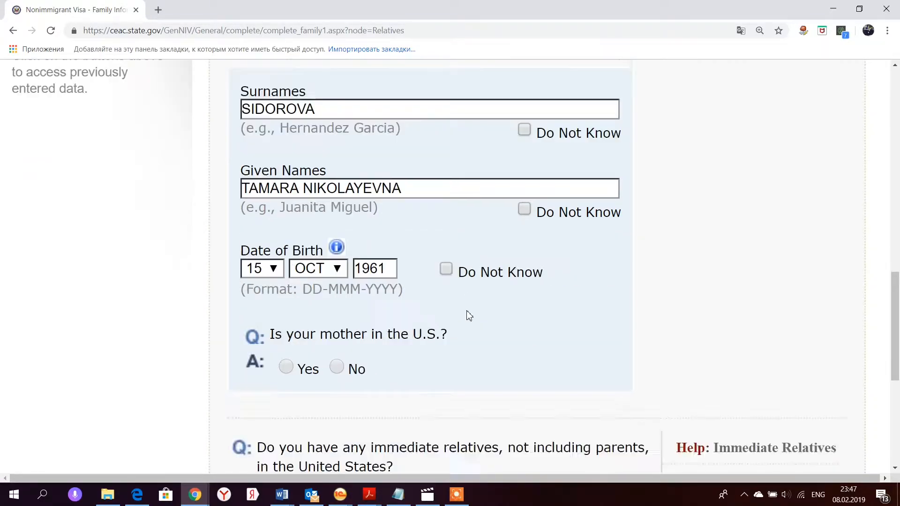
{"action": "scroll", "coordinate": [428, 284], "scroll_direction": "up", "scroll_amount": 6}
{"action": "scroll", "coordinate": [431, 284], "scroll_direction": "down", "scroll_amount": 2}
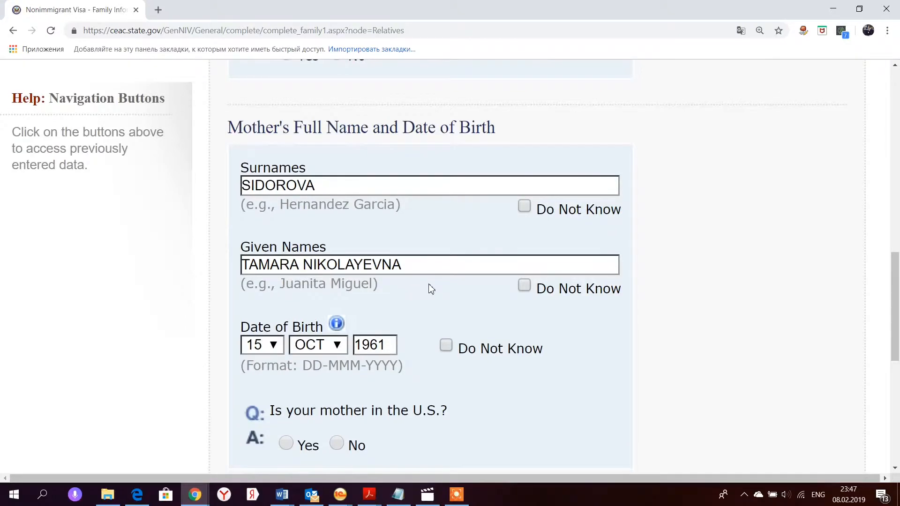
{"action": "scroll", "coordinate": [429, 290], "scroll_direction": "down", "scroll_amount": 2}
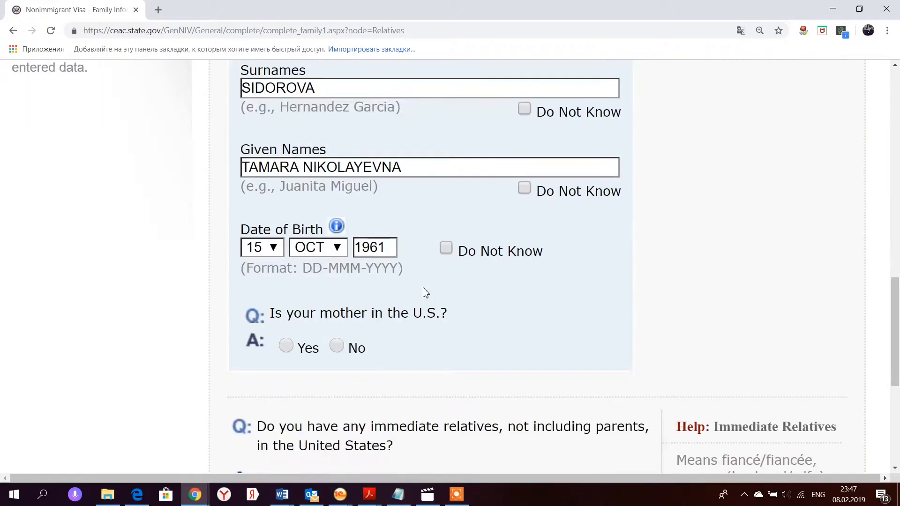
{"action": "left_click", "coordinate": [352, 347]}
- Answer No to having immediate relatives and other relatives in the U.S
{"action": "scroll", "coordinate": [424, 354], "scroll_direction": "down", "scroll_amount": 4}
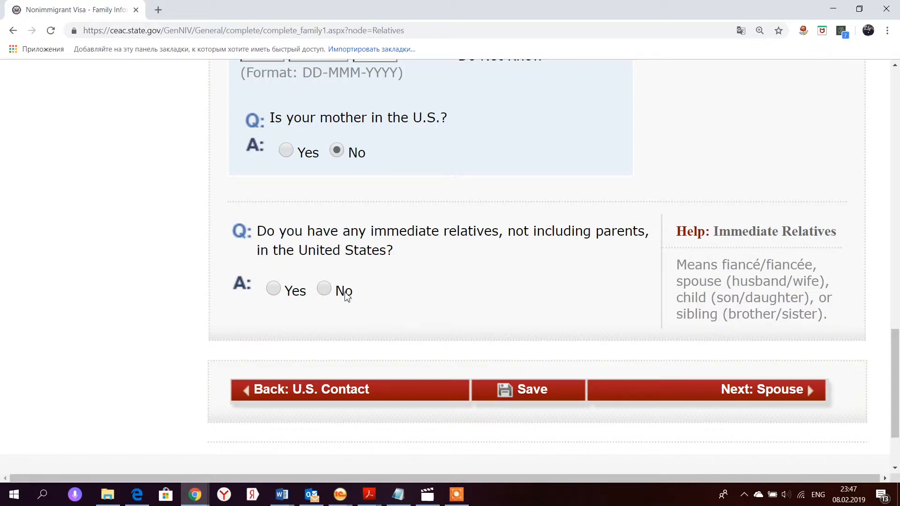
{"action": "left_click", "coordinate": [326, 290]}
{"action": "scroll", "coordinate": [661, 376], "scroll_direction": "up", "scroll_amount": 4}
{"action": "scroll", "coordinate": [539, 356], "scroll_direction": "down", "scroll_amount": 5}
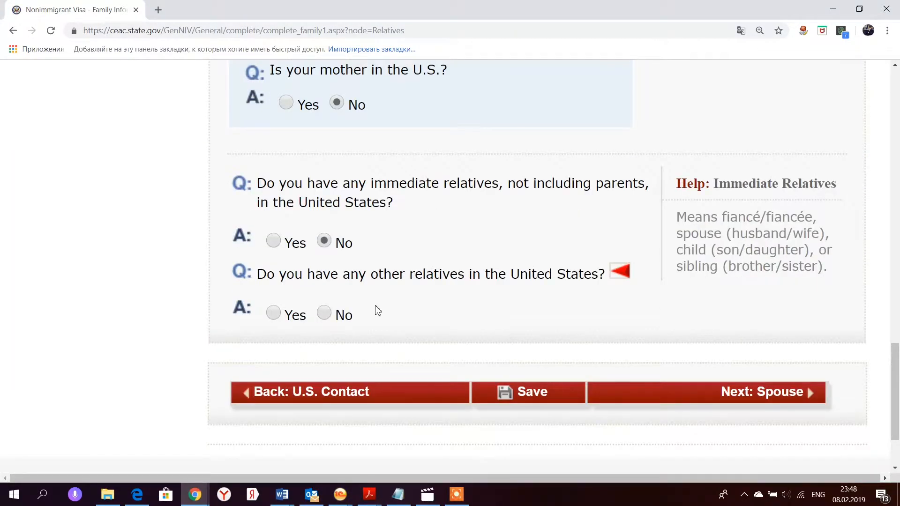
{"action": "left_click", "coordinate": [324, 313]}
{"action": "scroll", "coordinate": [484, 250], "scroll_direction": "down", "scroll_amount": 1}
{"action": "scroll", "coordinate": [484, 250], "scroll_direction": "down", "scroll_amount": 2}
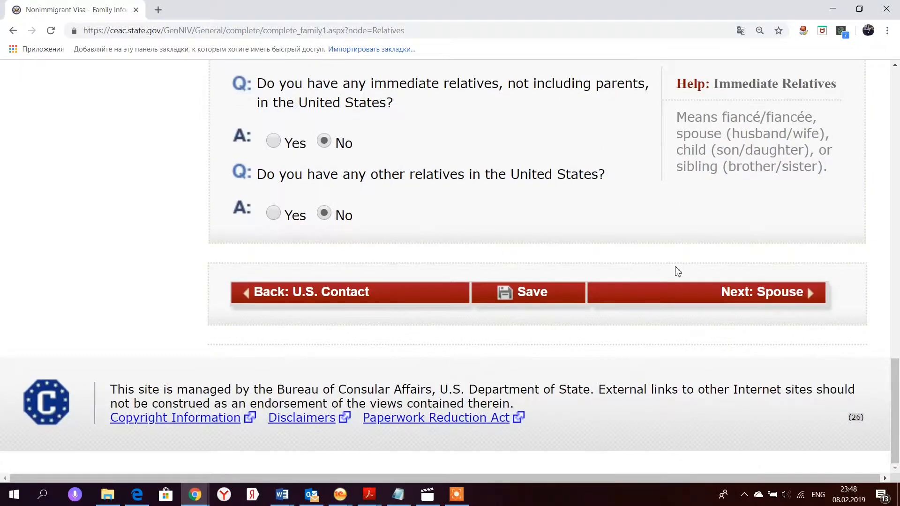
{"action": "left_click", "coordinate": [739, 295]}
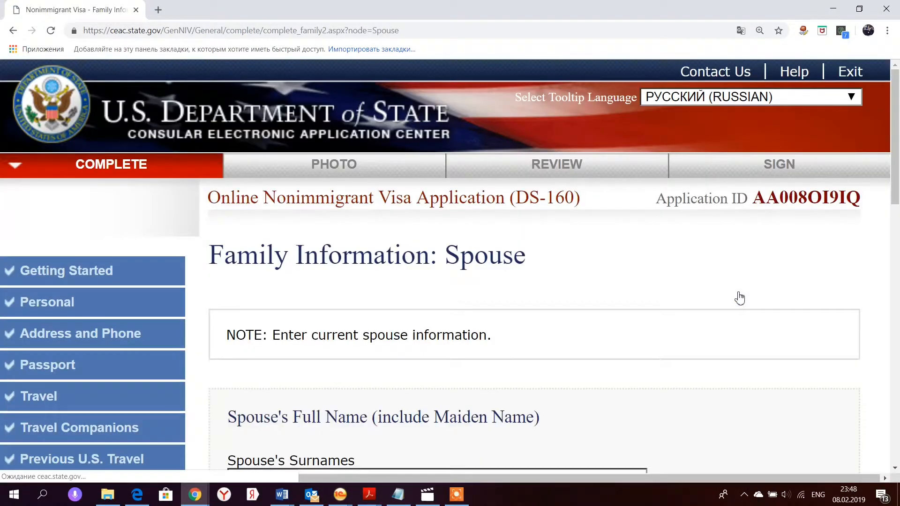
{"action": "scroll", "coordinate": [533, 296], "scroll_direction": "down", "scroll_amount": 2}
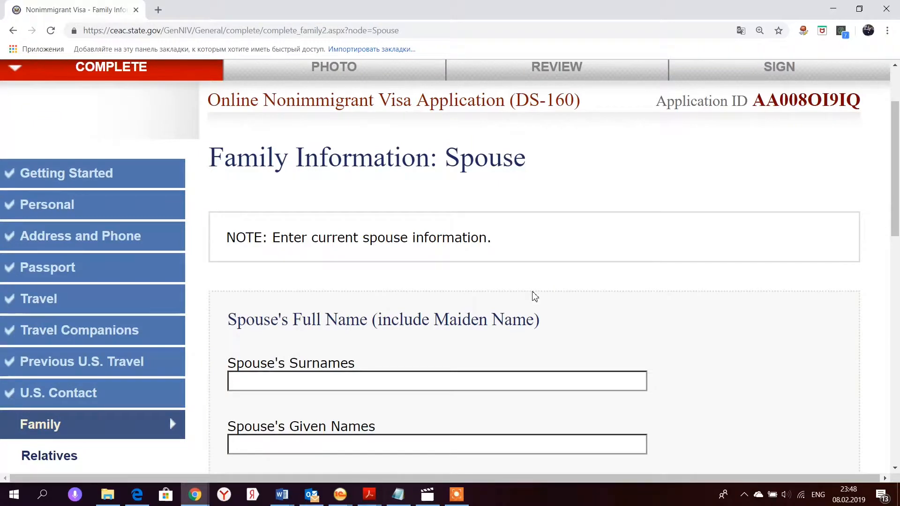
{"action": "scroll", "coordinate": [535, 296], "scroll_direction": "down", "scroll_amount": 4}
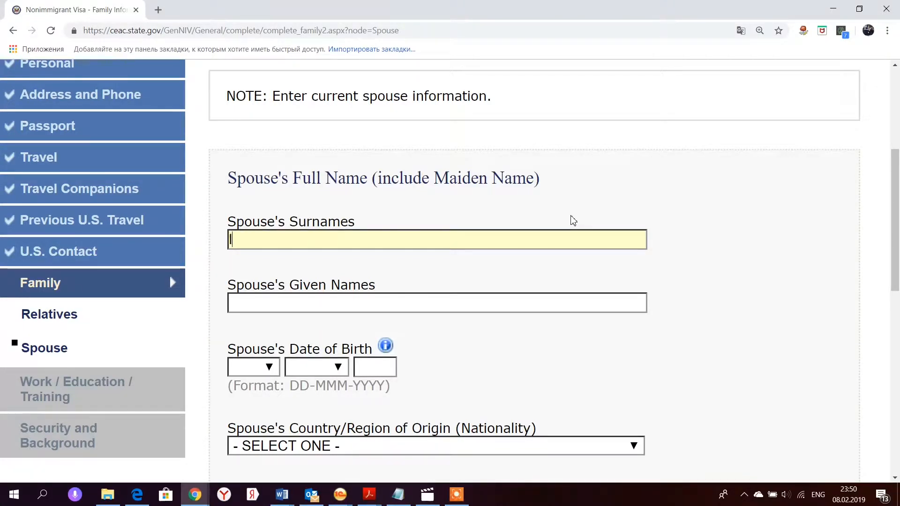
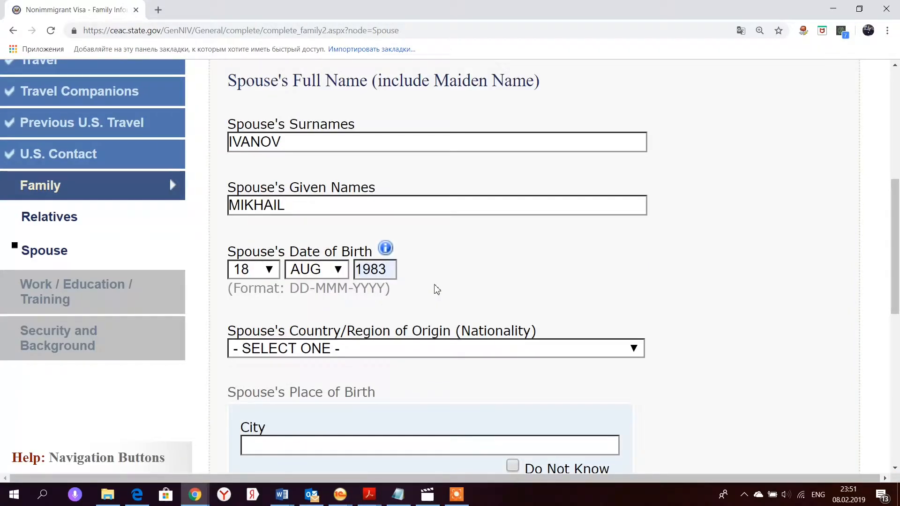
{"action": "scroll", "coordinate": [437, 289], "scroll_direction": "down", "scroll_amount": 2}
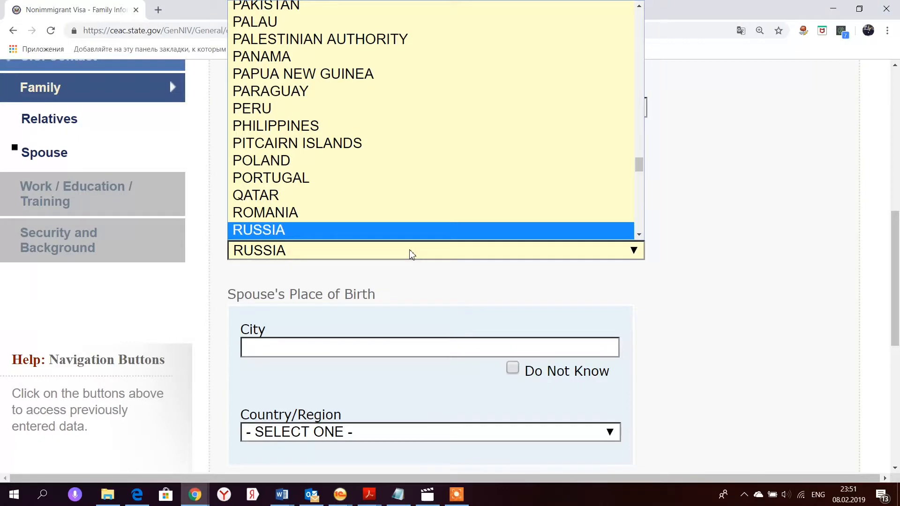
- Set spouse nationality RUSSIA, birthplace KIYV, UKRAINE, and address SAME AS HOME ADDRESS
{"action": "left_click", "coordinate": [409, 253]}
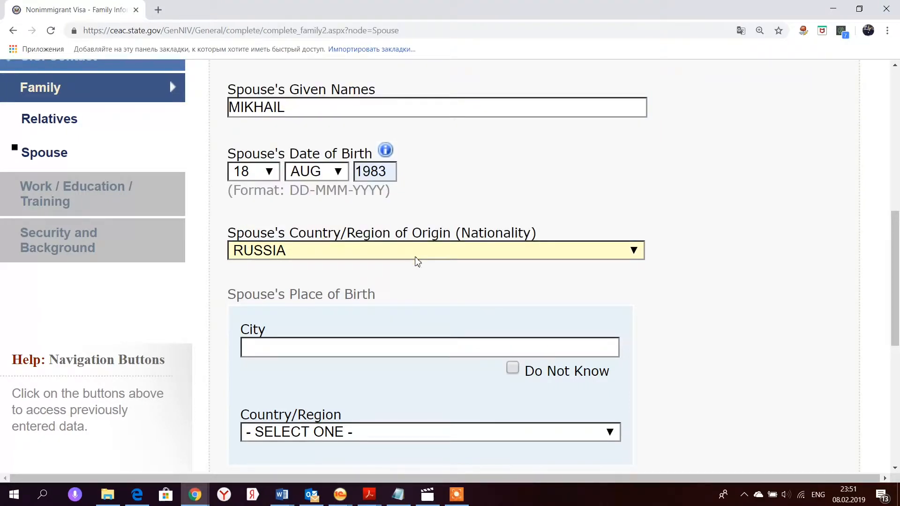
{"action": "scroll", "coordinate": [417, 262], "scroll_direction": "down", "scroll_amount": 2}
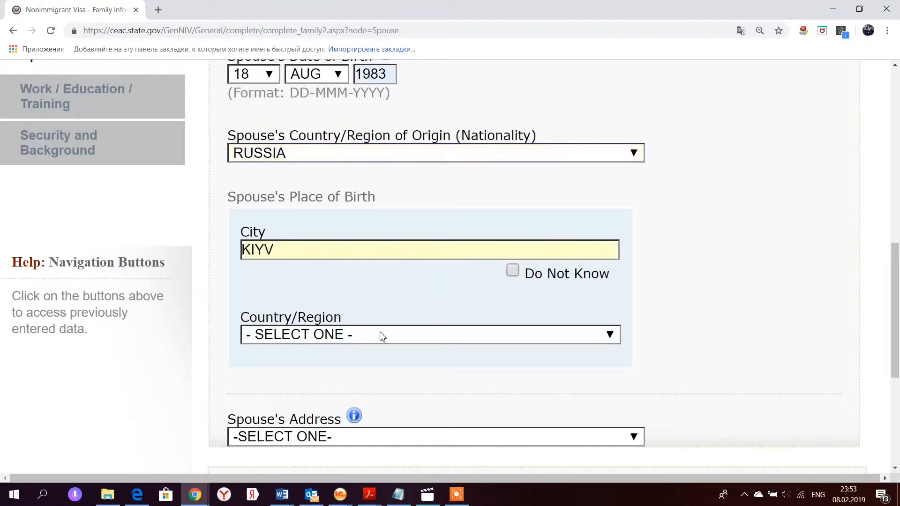
{"action": "left_click", "coordinate": [382, 335]}
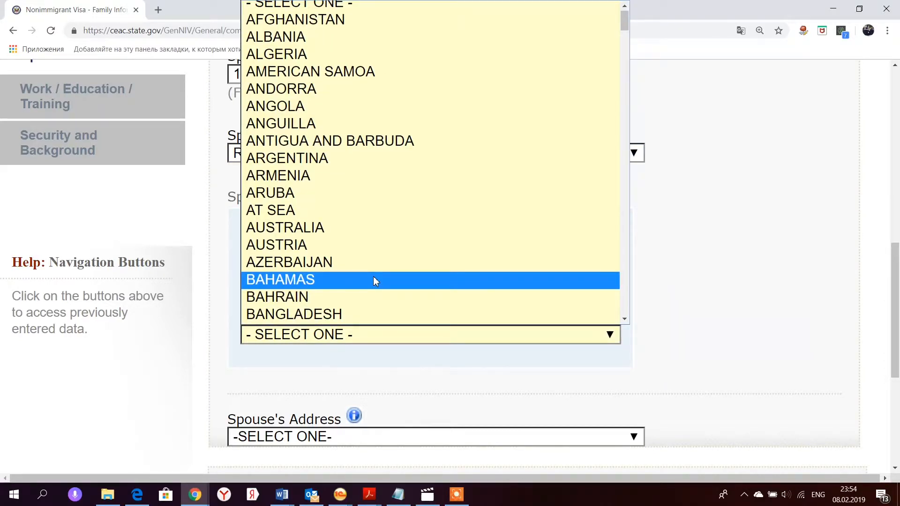
{"action": "type", "text": "uk"}
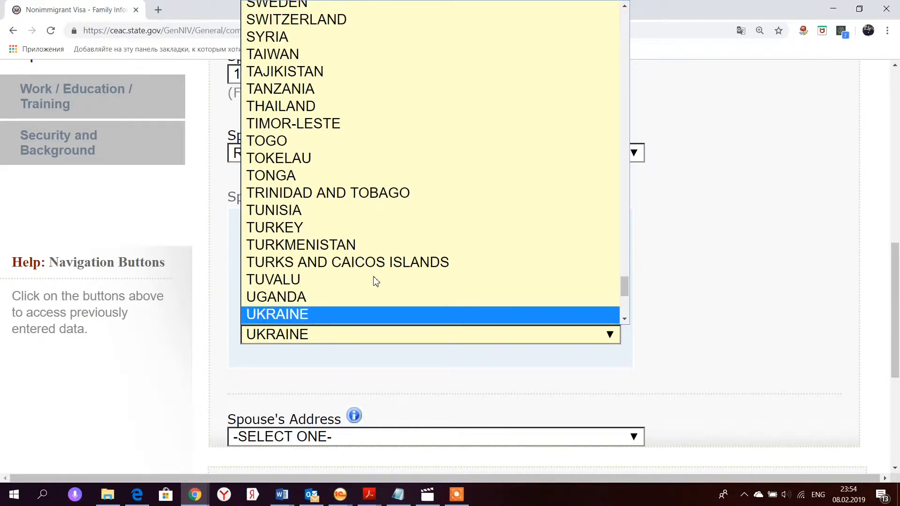
{"action": "key", "text": "Return"}
{"action": "scroll", "coordinate": [376, 281], "scroll_direction": "down", "scroll_amount": 4}
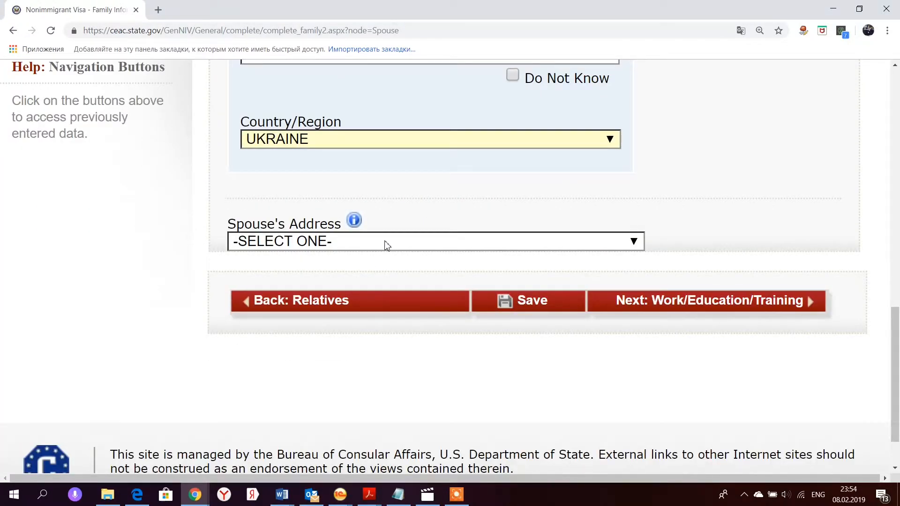
{"action": "left_click", "coordinate": [385, 246]}
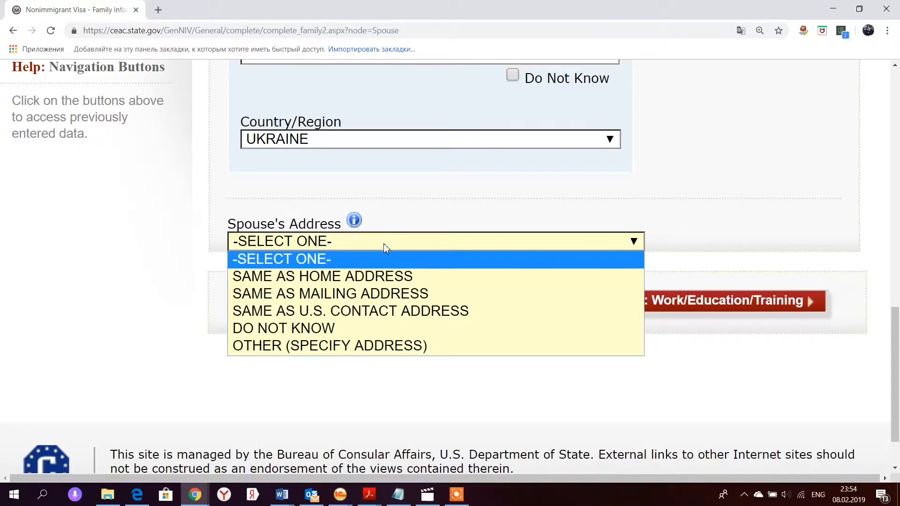
{"action": "left_click", "coordinate": [376, 276]}
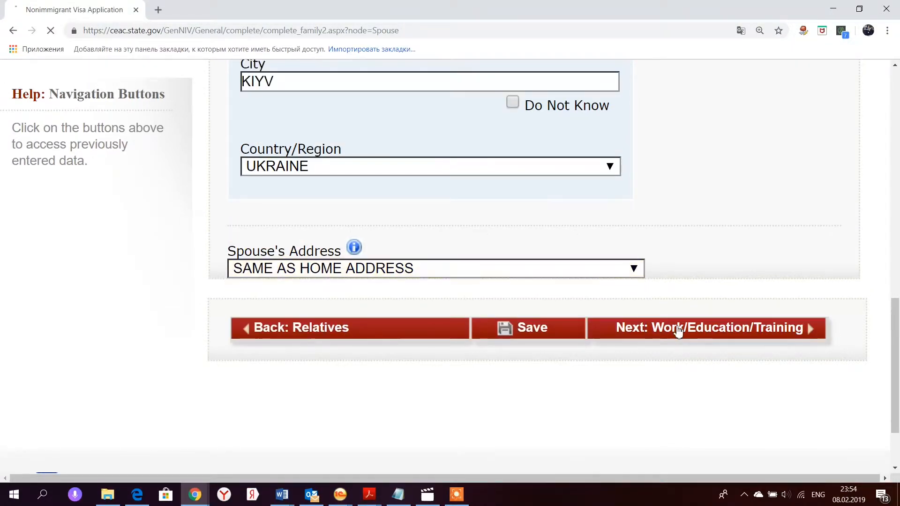
- On the Present Work/Education page, choose the primary occupation from the list
{"action": "left_click", "coordinate": [678, 330]}
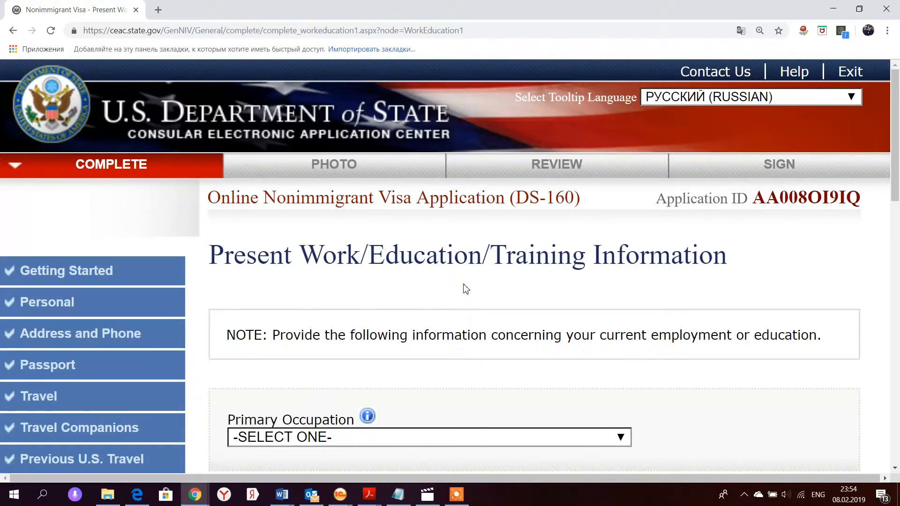
{"action": "scroll", "coordinate": [466, 288], "scroll_direction": "down", "scroll_amount": 3}
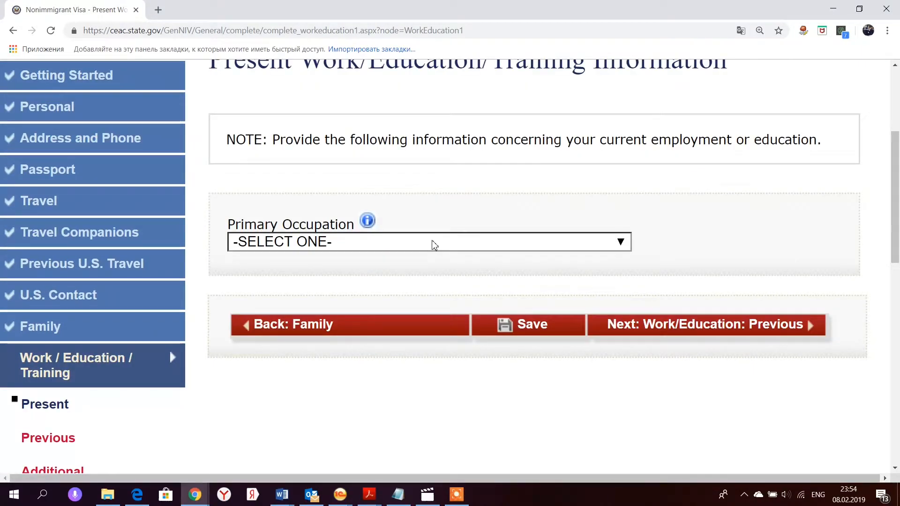
{"action": "left_click", "coordinate": [435, 245]}
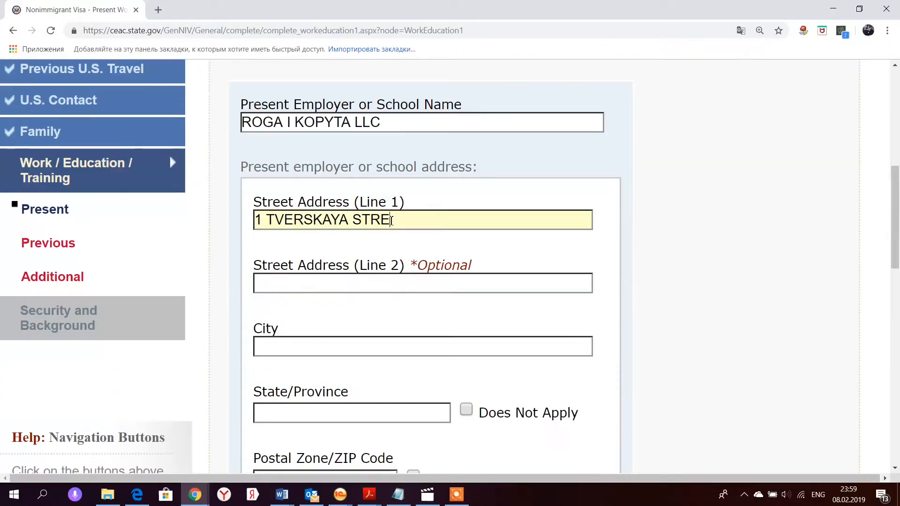
{"action": "type", "text": "ET"}
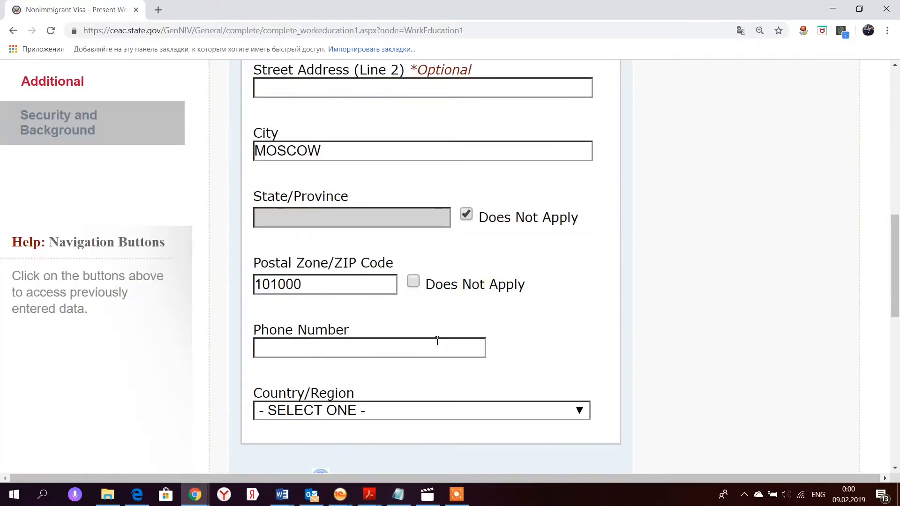
- Enter monthly income 100000 and duties SALES MANAGER, then continue to previous work/education
{"action": "scroll", "coordinate": [412, 273], "scroll_direction": "down", "scroll_amount": 2}
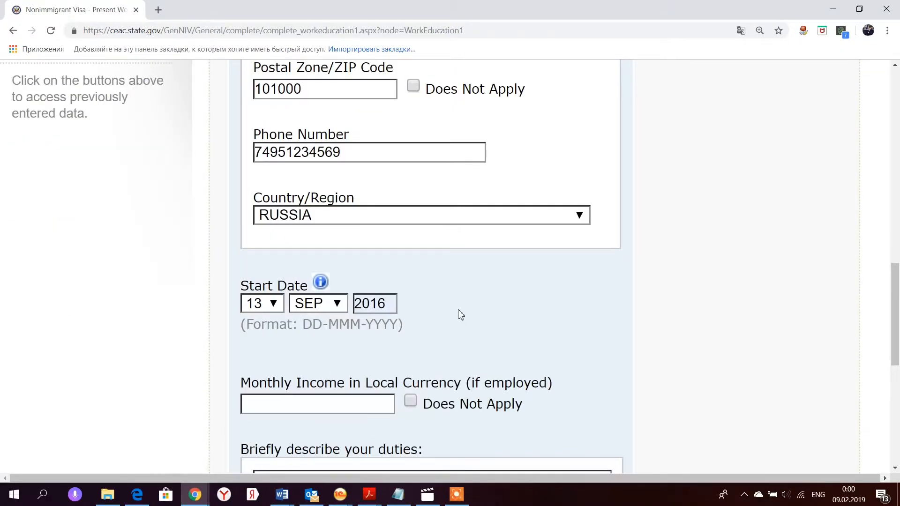
{"action": "scroll", "coordinate": [458, 315], "scroll_direction": "down", "scroll_amount": 3}
{"action": "scroll", "coordinate": [459, 315], "scroll_direction": "down", "scroll_amount": 2}
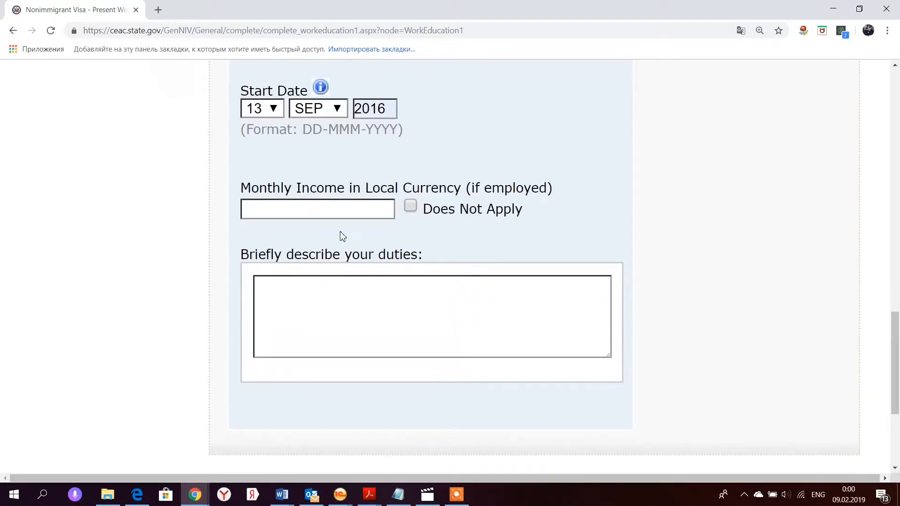
{"action": "left_click", "coordinate": [310, 211]}
{"action": "type", "text": "100000"}
{"action": "left_click", "coordinate": [408, 307]}
{"action": "type", "text": "SALES MANAGER"}
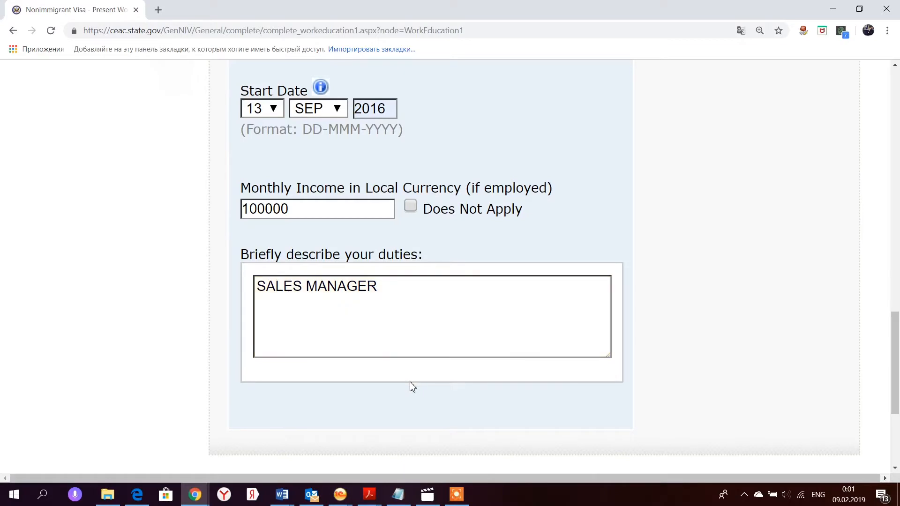
{"action": "scroll", "coordinate": [412, 387], "scroll_direction": "down", "scroll_amount": 3}
{"action": "left_click", "coordinate": [699, 407]}
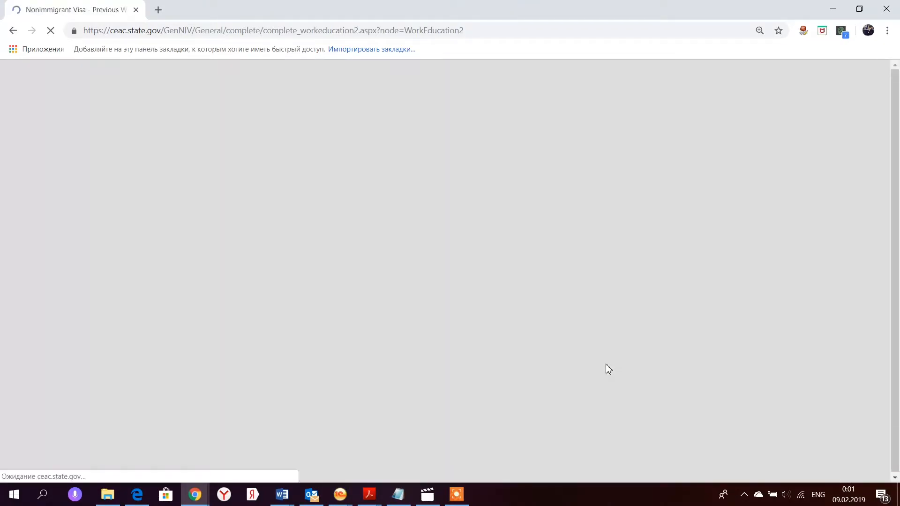
- Answer No to previous employment, Yes to education, and enter MOSCOW STATE UNIVERSITY
{"action": "scroll", "coordinate": [609, 369], "scroll_direction": "down", "scroll_amount": 4}
{"action": "scroll", "coordinate": [607, 368], "scroll_direction": "down", "scroll_amount": 2}
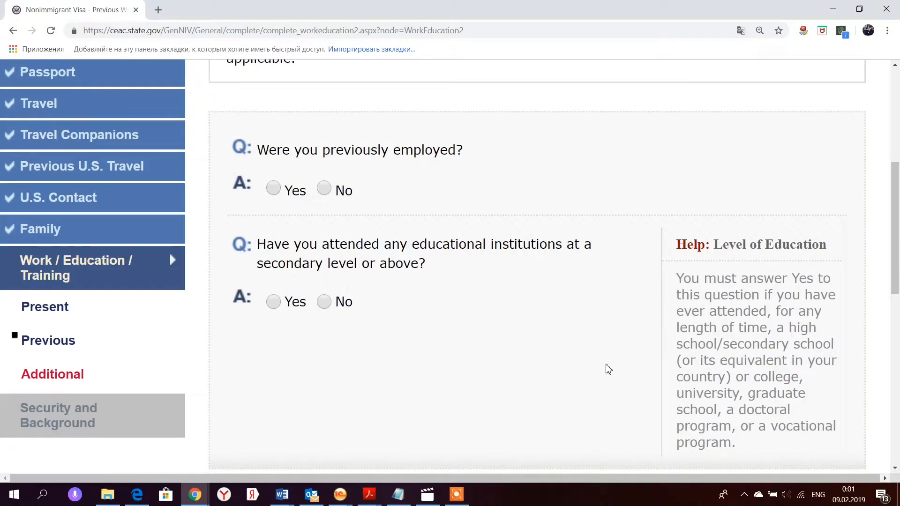
{"action": "left_click", "coordinate": [327, 190]}
{"action": "scroll", "coordinate": [277, 298], "scroll_direction": "down", "scroll_amount": 2}
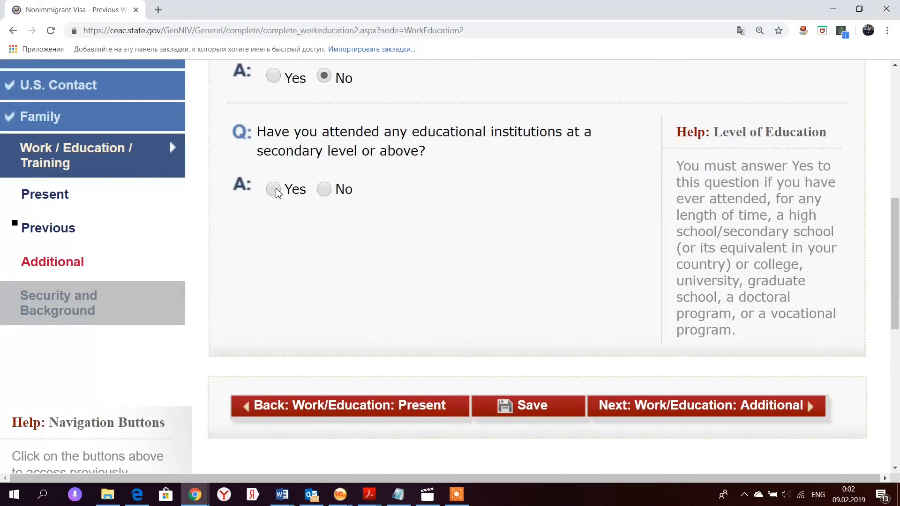
{"action": "left_click", "coordinate": [274, 190]}
{"action": "left_click", "coordinate": [318, 281]}
{"action": "type", "text": "MOSCOW STATE UNIVERS"}
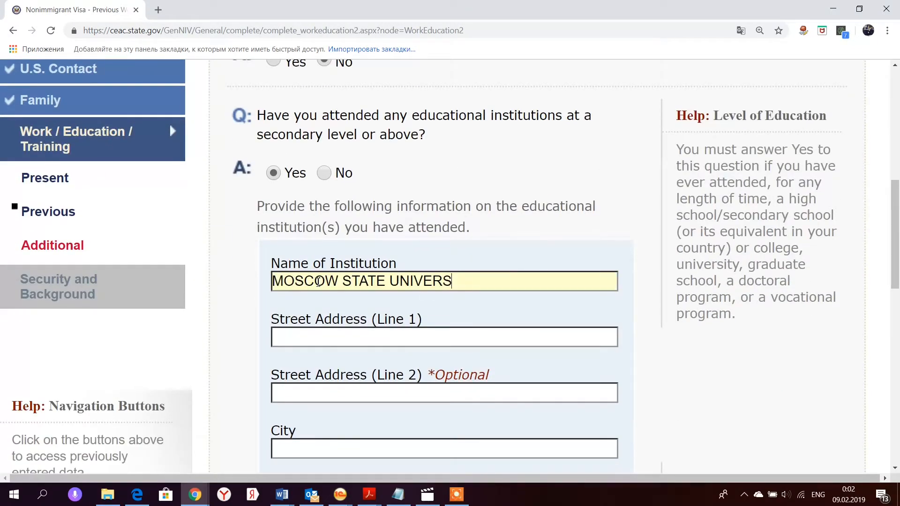
{"action": "type", "text": "ITY"}
- Fill in the university's address, ENGINEERING course and 2001–2007 dates, then continue
{"action": "scroll", "coordinate": [318, 282], "scroll_direction": "down", "scroll_amount": 2}
{"action": "left_click", "coordinate": [317, 243]}
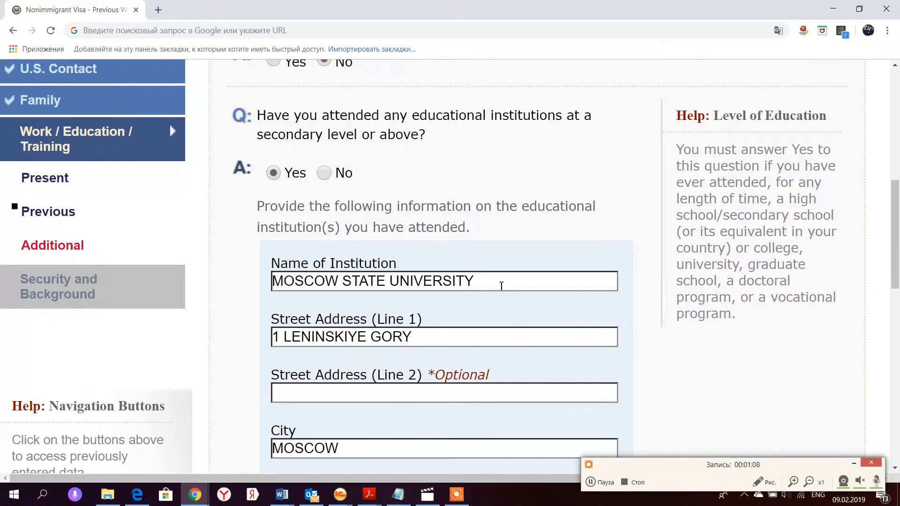
{"action": "scroll", "coordinate": [622, 336], "scroll_direction": "down", "scroll_amount": 8}
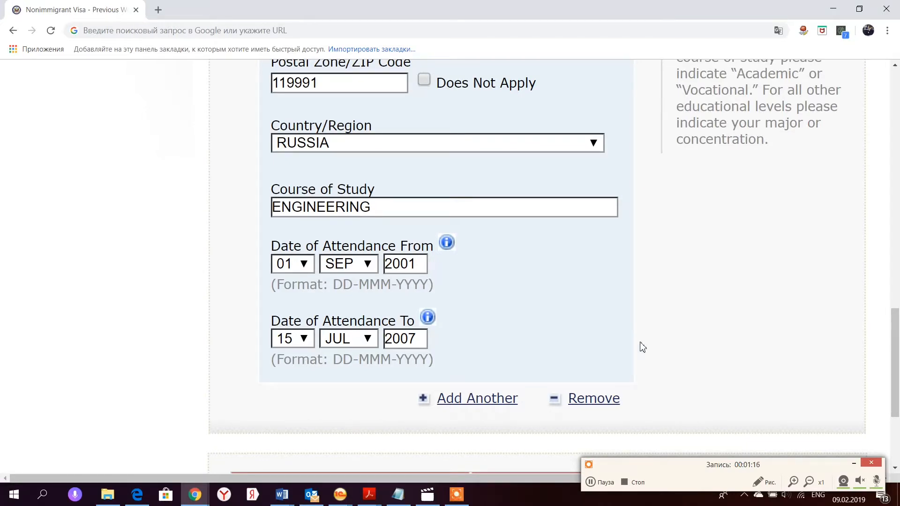
{"action": "scroll", "coordinate": [625, 333], "scroll_direction": "down", "scroll_amount": 2}
{"action": "left_click", "coordinate": [661, 385]}
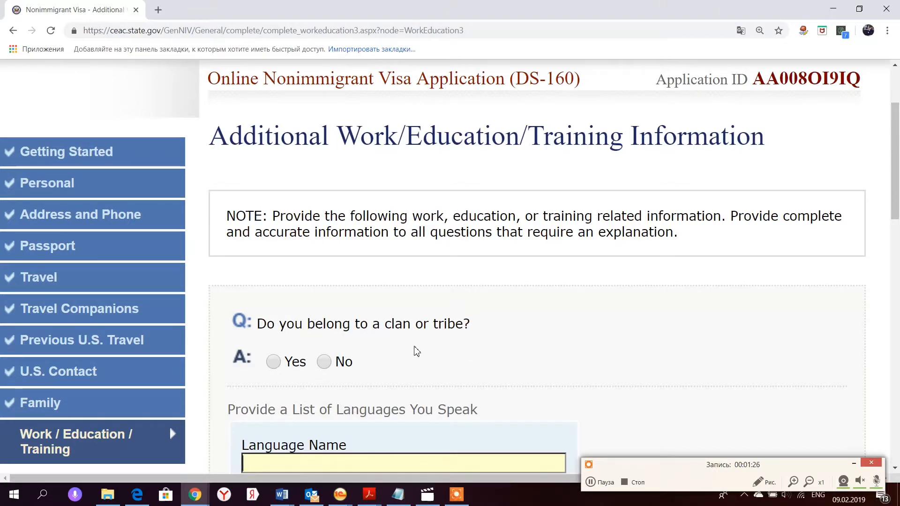
- Answer No to clan or tribe membership and list RUSSIAN as a spoken language
{"action": "left_click", "coordinate": [323, 364]}
{"action": "left_click", "coordinate": [324, 363]}
{"action": "scroll", "coordinate": [392, 367], "scroll_direction": "down", "scroll_amount": 4}
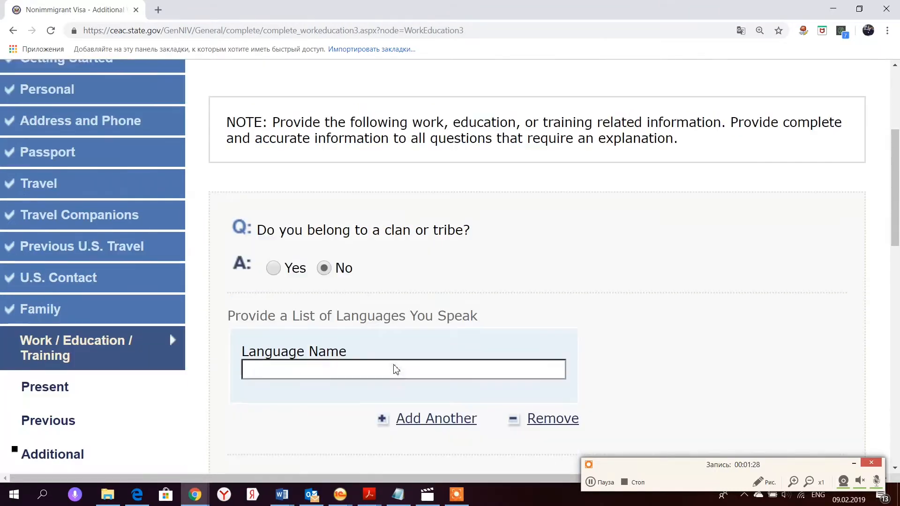
{"action": "left_click", "coordinate": [356, 270]}
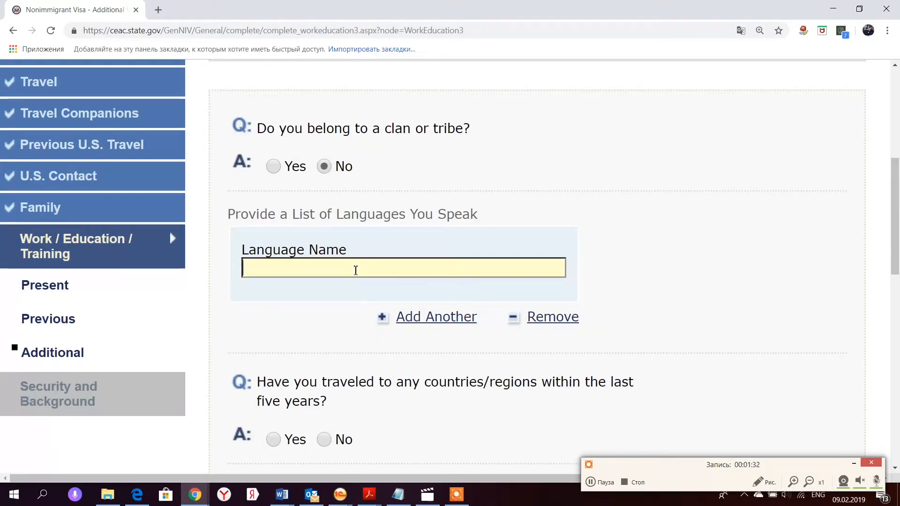
{"action": "type", "text": "RUSSIAN"}
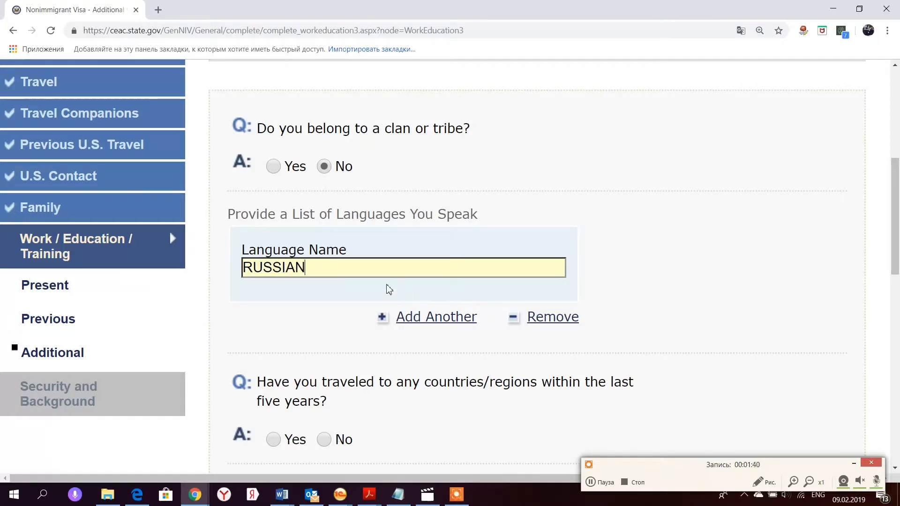
{"action": "scroll", "coordinate": [361, 308], "scroll_direction": "down", "scroll_amount": 2}
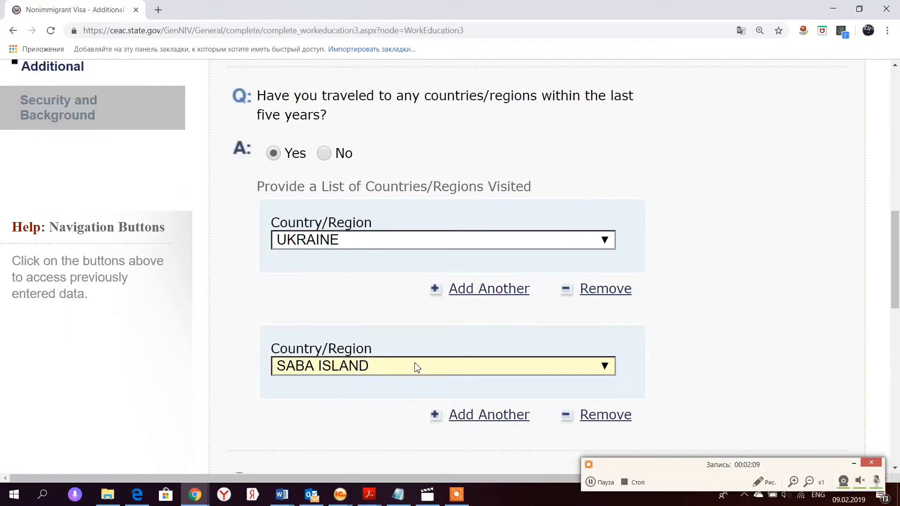
{"action": "type", "text": "p"}
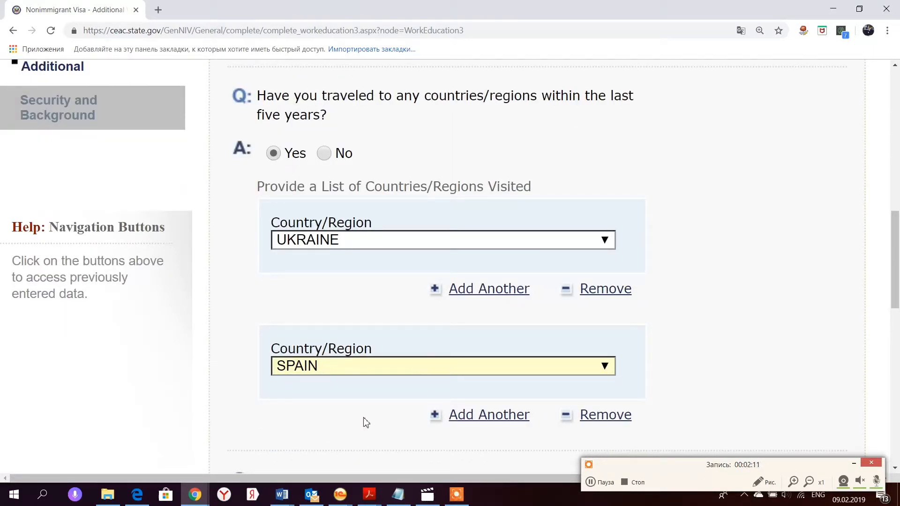
{"action": "scroll", "coordinate": [363, 422], "scroll_direction": "down", "scroll_amount": 2}
{"action": "left_click", "coordinate": [360, 350]}
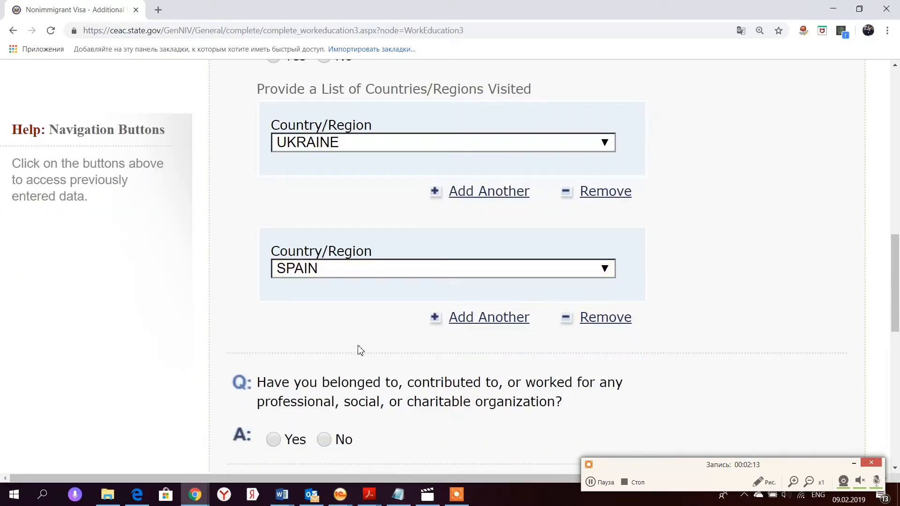
- Answer No to organization, military and paramilitary questions, then continue to Security and Background
{"action": "scroll", "coordinate": [360, 351], "scroll_direction": "down", "scroll_amount": 4}
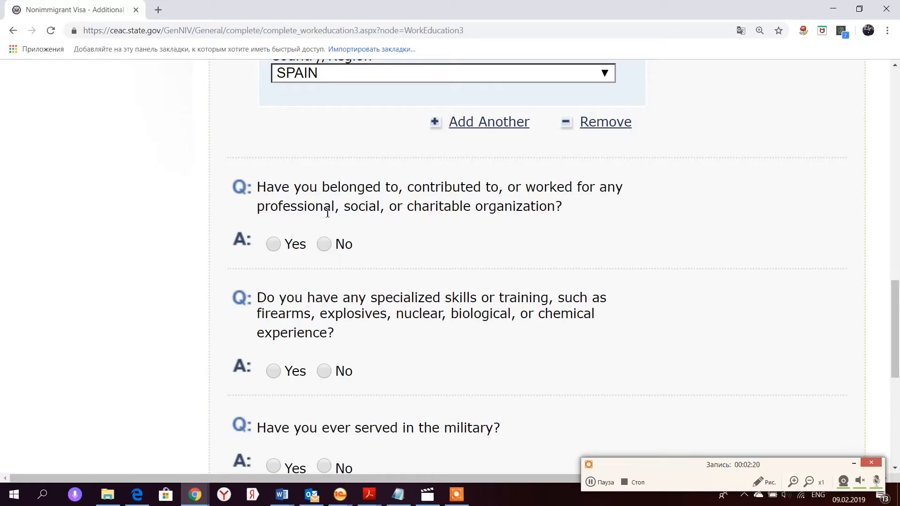
{"action": "left_click", "coordinate": [324, 244]}
{"action": "scroll", "coordinate": [345, 280], "scroll_direction": "down", "scroll_amount": 8}
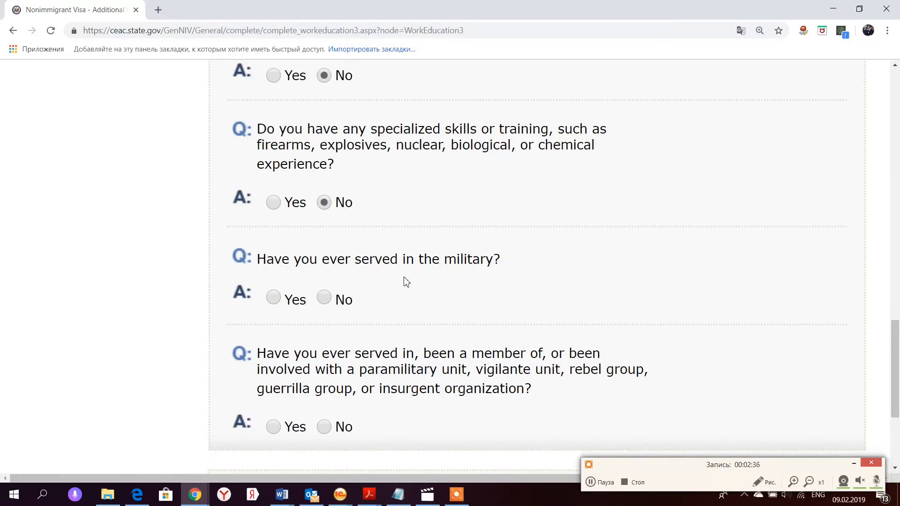
{"action": "left_click", "coordinate": [327, 298]}
{"action": "scroll", "coordinate": [406, 302], "scroll_direction": "down", "scroll_amount": 4}
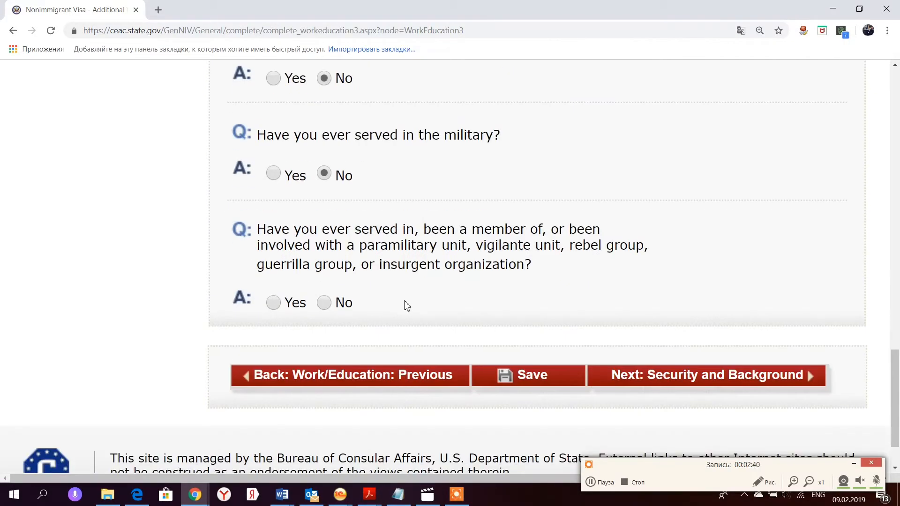
{"action": "left_click", "coordinate": [325, 303]}
{"action": "left_click", "coordinate": [652, 378]}
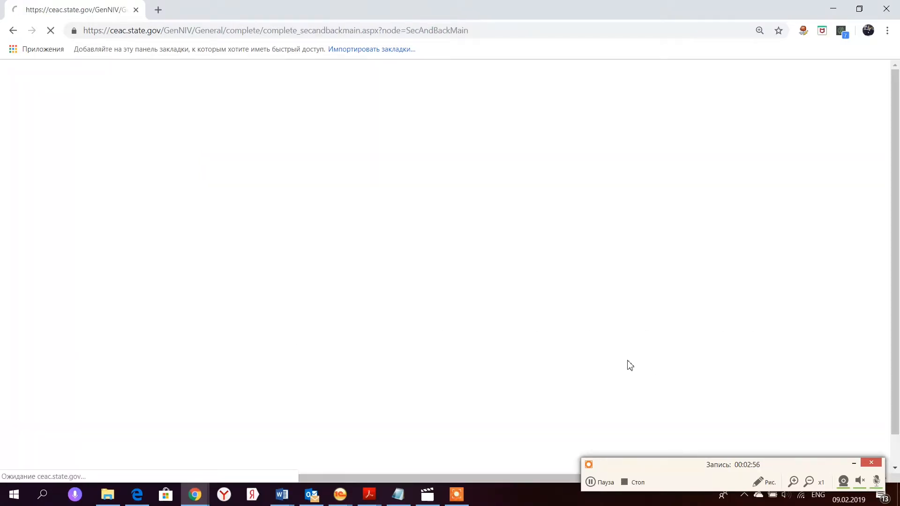
- Answer No to the Part 1 communicable disease, mental disorder and drug abuse questions, then continue
{"action": "scroll", "coordinate": [470, 312], "scroll_direction": "down", "scroll_amount": 6}
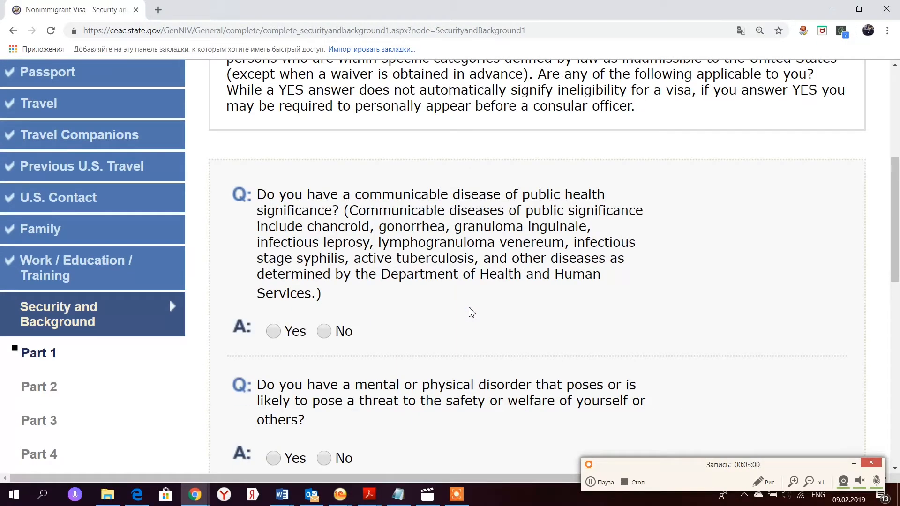
{"action": "left_click", "coordinate": [324, 331]}
{"action": "scroll", "coordinate": [325, 300], "scroll_direction": "down", "scroll_amount": 4}
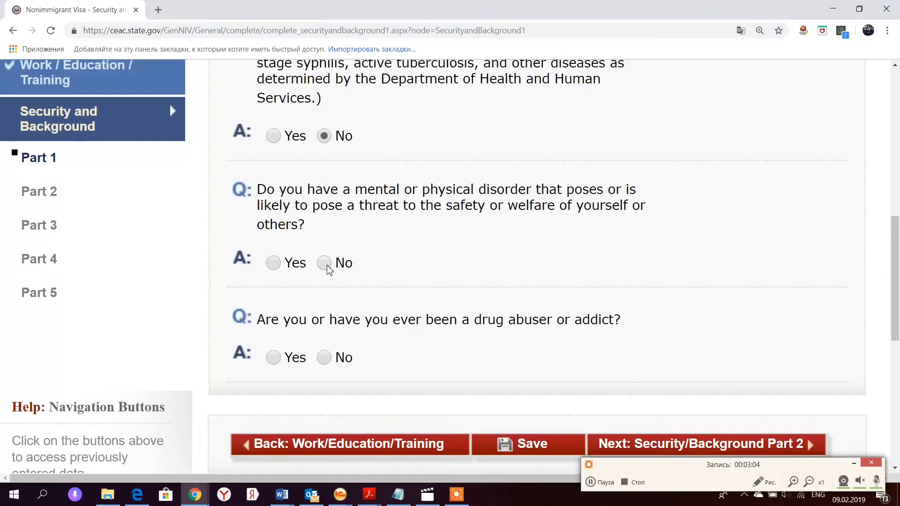
{"action": "left_click", "coordinate": [327, 267]}
{"action": "left_click", "coordinate": [323, 358]}
{"action": "scroll", "coordinate": [430, 368], "scroll_direction": "down", "scroll_amount": 4}
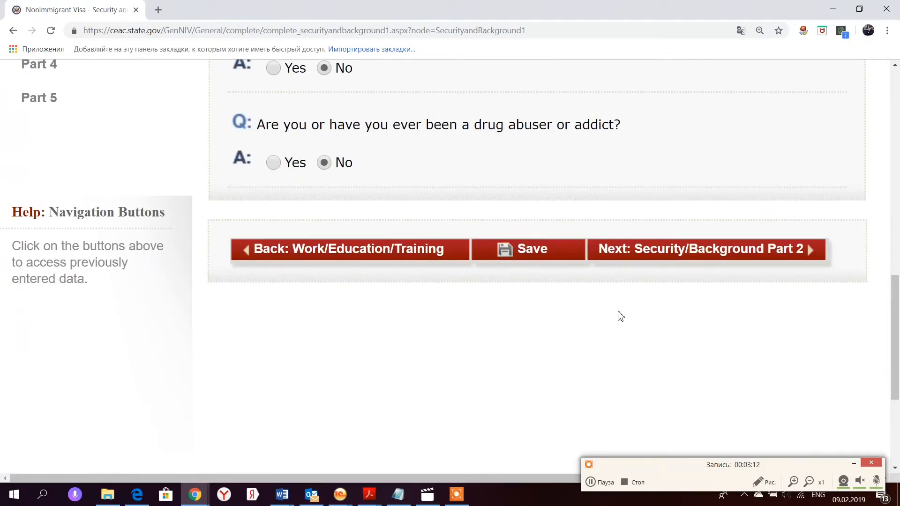
{"action": "scroll", "coordinate": [619, 316], "scroll_direction": "up", "scroll_amount": 2}
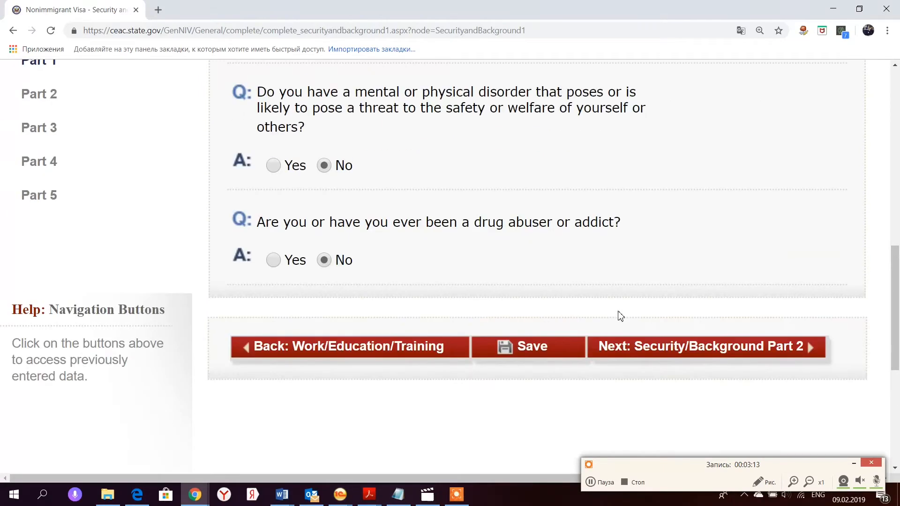
{"action": "left_click", "coordinate": [638, 351]}
- Answer No to the Part 2 arrest, controlled substances and prostitution questions
{"action": "scroll", "coordinate": [422, 305], "scroll_direction": "down", "scroll_amount": 6}
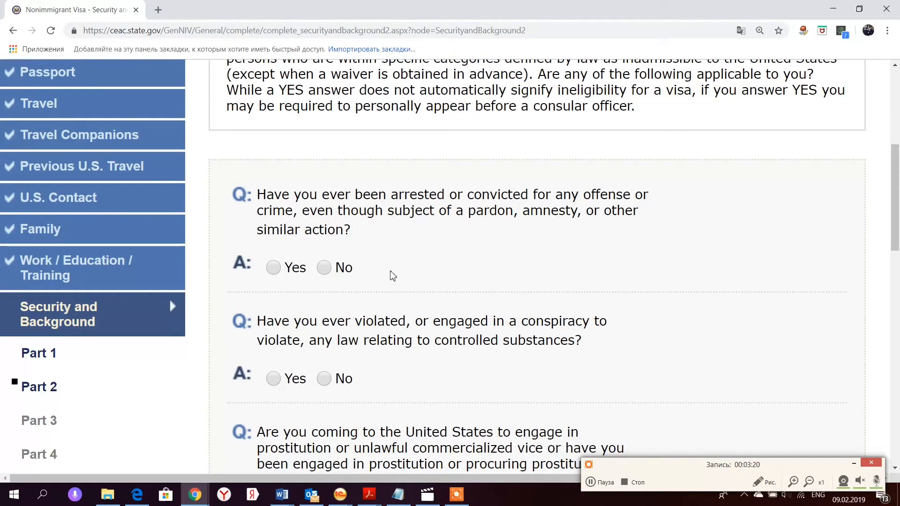
{"action": "left_click", "coordinate": [323, 267]}
{"action": "left_click", "coordinate": [324, 378]}
{"action": "scroll", "coordinate": [328, 379], "scroll_direction": "down", "scroll_amount": 4}
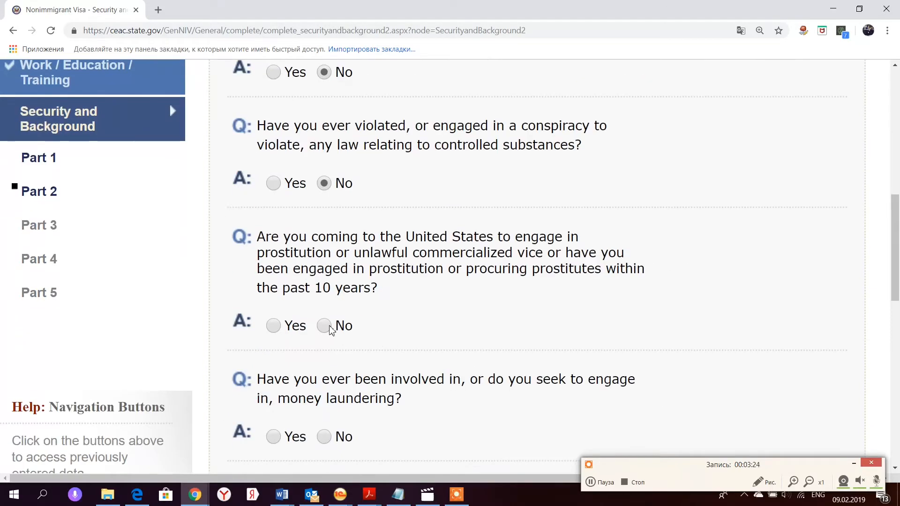
{"action": "left_click", "coordinate": [330, 328]}
- Answer No to the money laundering and human trafficking questions and proceed to Part 3
{"action": "scroll", "coordinate": [407, 358], "scroll_direction": "down", "scroll_amount": 2}
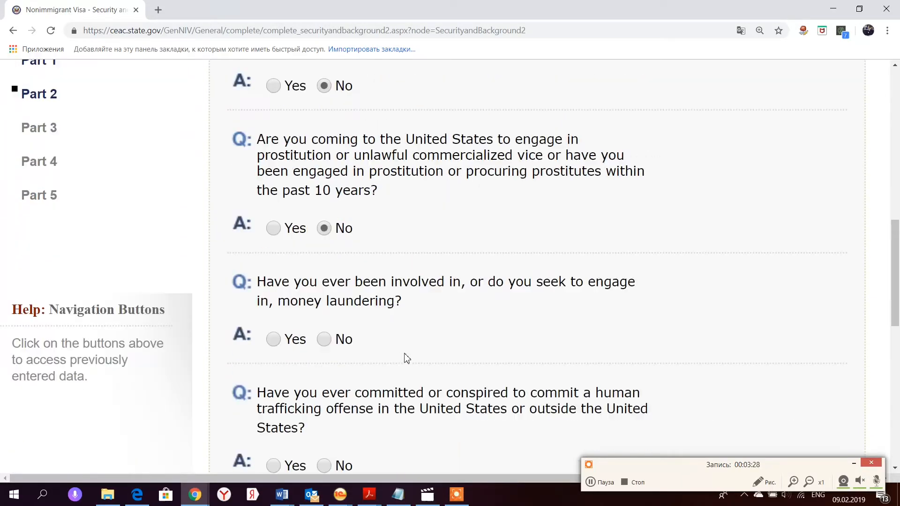
{"action": "left_click", "coordinate": [323, 339]}
{"action": "scroll", "coordinate": [324, 340], "scroll_direction": "down", "scroll_amount": 4}
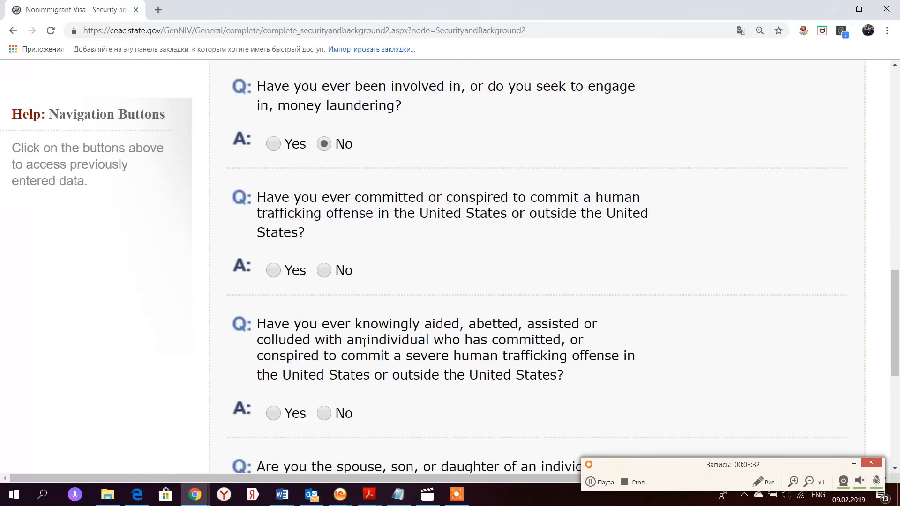
{"action": "left_click", "coordinate": [324, 267]}
{"action": "scroll", "coordinate": [326, 268], "scroll_direction": "down", "scroll_amount": 2}
{"action": "left_click", "coordinate": [326, 320]}
{"action": "scroll", "coordinate": [347, 316], "scroll_direction": "down", "scroll_amount": 4}
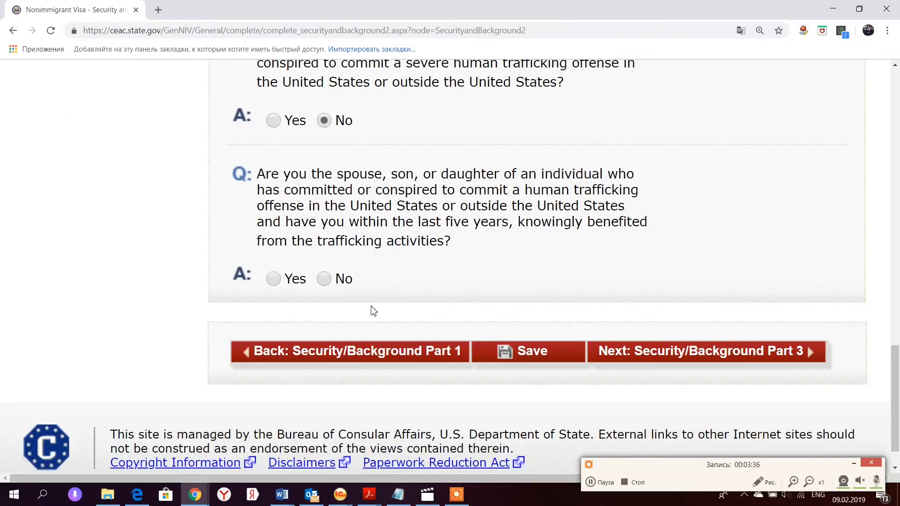
{"action": "left_click", "coordinate": [325, 278]}
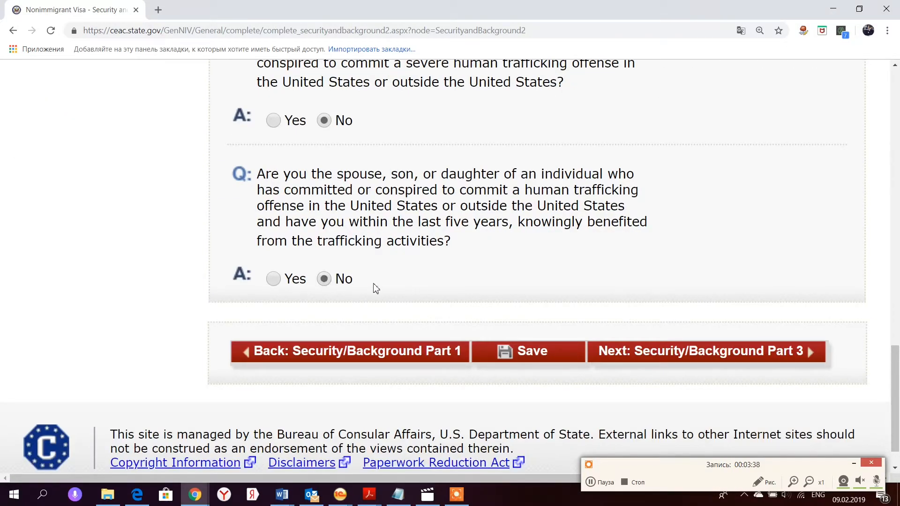
{"action": "left_click", "coordinate": [680, 356]}
- Answer No to the Part 3 espionage and terrorism questions
{"action": "scroll", "coordinate": [436, 283], "scroll_direction": "down", "scroll_amount": 6}
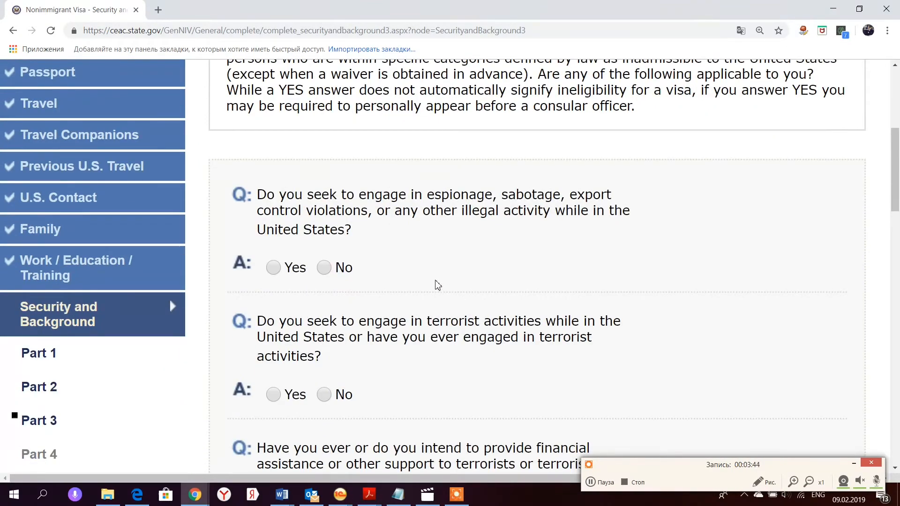
{"action": "left_click", "coordinate": [325, 267]}
{"action": "left_click", "coordinate": [325, 394]}
{"action": "scroll", "coordinate": [354, 341], "scroll_direction": "down", "scroll_amount": 4}
{"action": "left_click", "coordinate": [324, 325]}
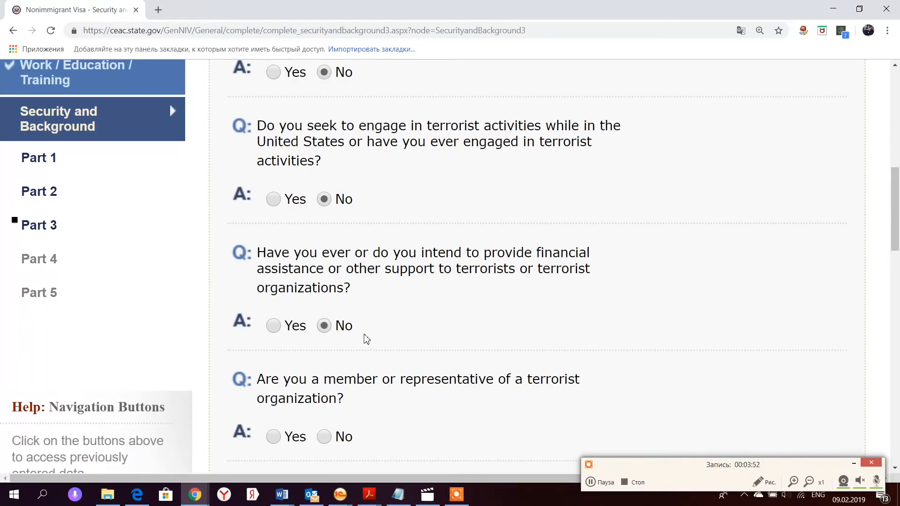
{"action": "scroll", "coordinate": [365, 338], "scroll_direction": "down", "scroll_amount": 2}
{"action": "left_click", "coordinate": [324, 339]}
{"action": "scroll", "coordinate": [366, 351], "scroll_direction": "down", "scroll_amount": 2}
- Answer No to the genocide, torture, child soldier and human-rights questions, then continue to Part 4
{"action": "left_click", "coordinate": [326, 355]}
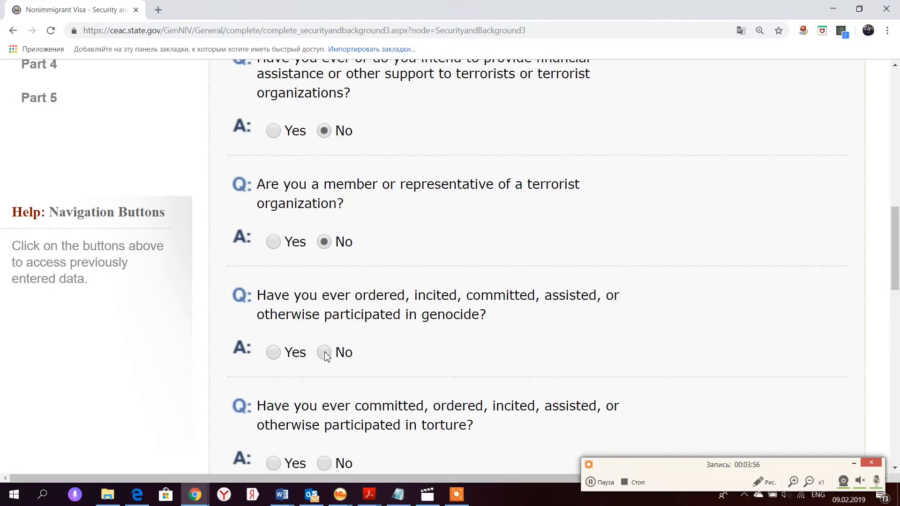
{"action": "scroll", "coordinate": [328, 328], "scroll_direction": "down", "scroll_amount": 4}
{"action": "left_click", "coordinate": [326, 269]}
{"action": "left_click", "coordinate": [327, 396]}
{"action": "scroll", "coordinate": [337, 403], "scroll_direction": "down", "scroll_amount": 4}
{"action": "left_click", "coordinate": [326, 312]}
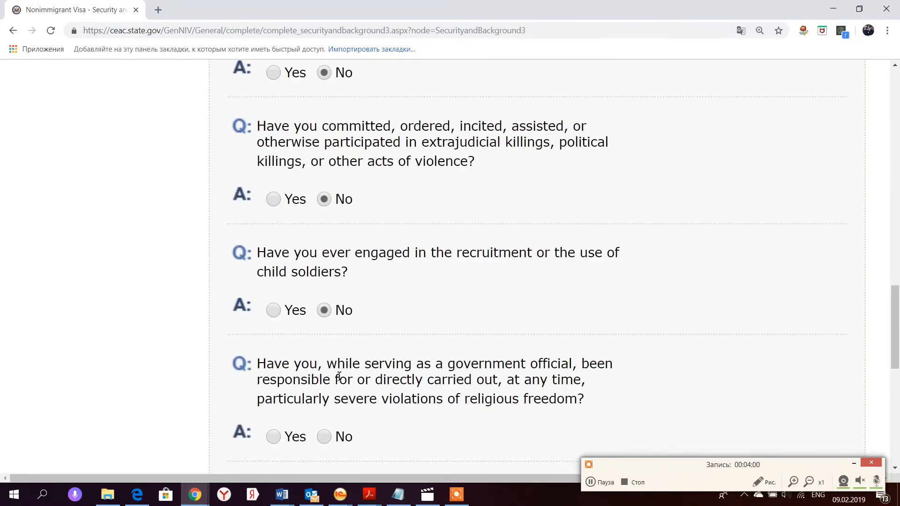
{"action": "left_click", "coordinate": [326, 438]}
{"action": "scroll", "coordinate": [328, 422], "scroll_direction": "down", "scroll_amount": 4}
{"action": "left_click", "coordinate": [324, 398]}
{"action": "scroll", "coordinate": [364, 403], "scroll_direction": "down", "scroll_amount": 4}
{"action": "left_click", "coordinate": [324, 313]}
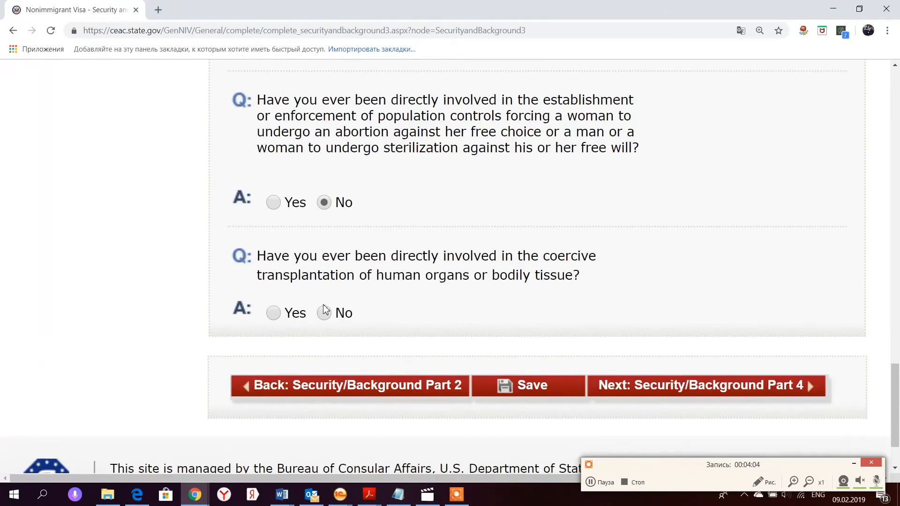
{"action": "left_click", "coordinate": [683, 387]}
- Answer No to the Part 4 deportation, visa fraud and unlawful presence questions, then continue
{"action": "scroll", "coordinate": [444, 340], "scroll_direction": "down", "scroll_amount": 4}
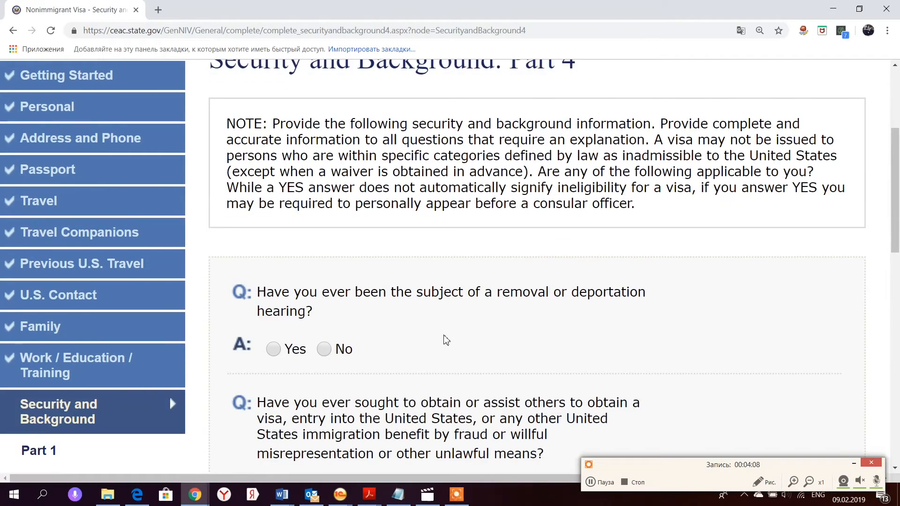
{"action": "scroll", "coordinate": [446, 340], "scroll_direction": "down", "scroll_amount": 2}
{"action": "left_click", "coordinate": [324, 252]}
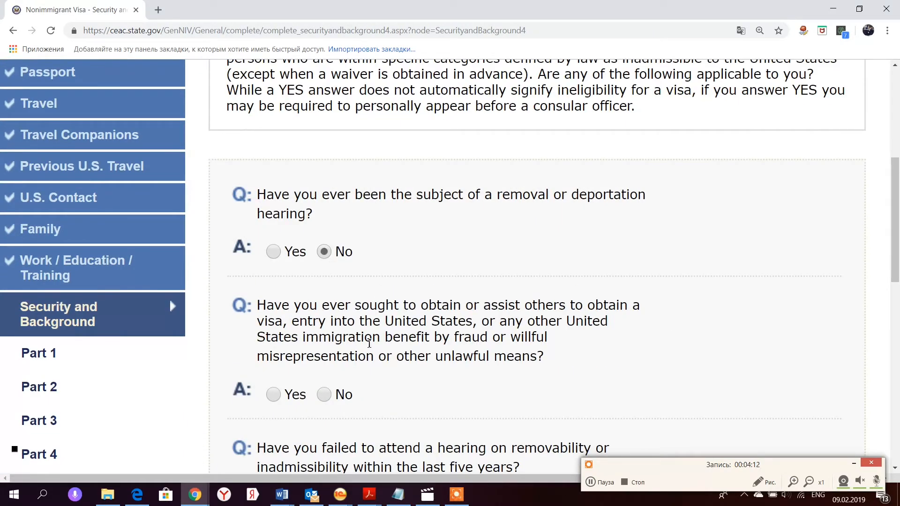
{"action": "left_click", "coordinate": [331, 396]}
{"action": "scroll", "coordinate": [347, 398], "scroll_direction": "down", "scroll_amount": 4}
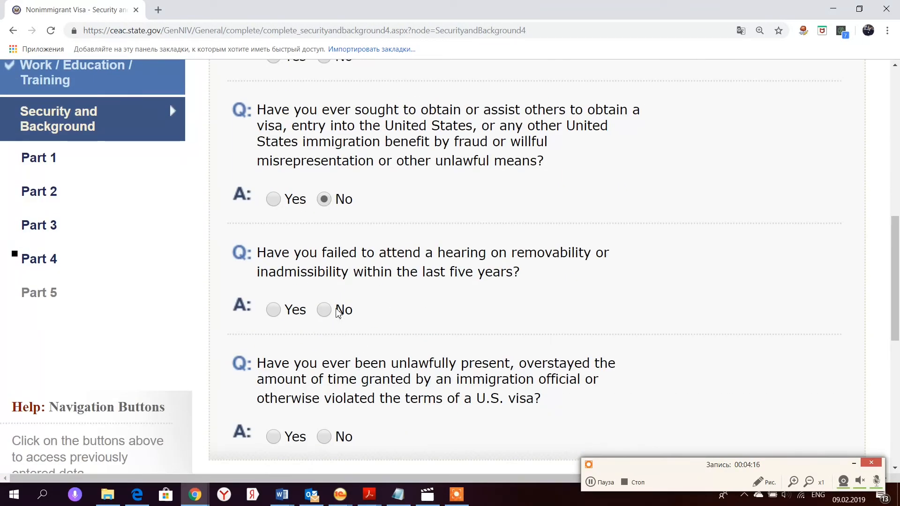
{"action": "left_click", "coordinate": [325, 310]}
{"action": "scroll", "coordinate": [403, 339], "scroll_direction": "down", "scroll_amount": 2}
{"action": "left_click", "coordinate": [324, 339]}
{"action": "left_click", "coordinate": [664, 414]}
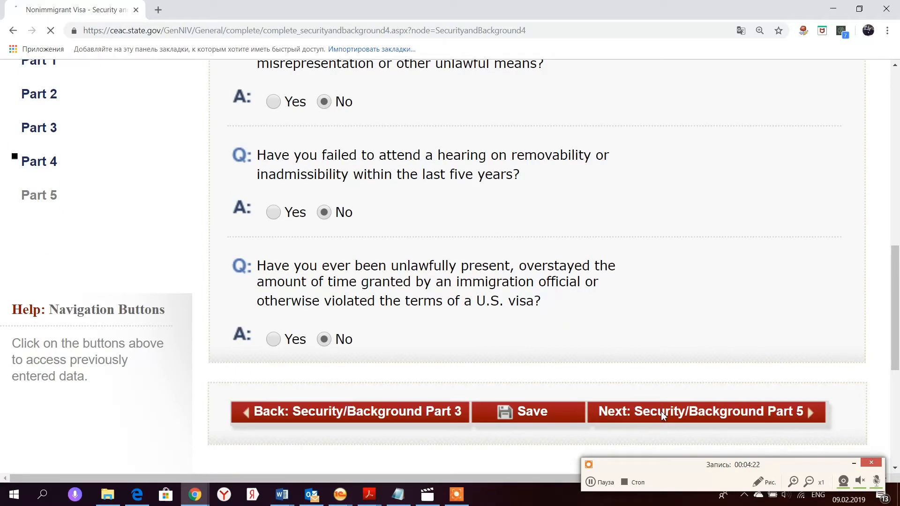
- Answer No to the Part 5 child custody, voting, citizenship and school reimbursement questions
{"action": "scroll", "coordinate": [466, 355], "scroll_direction": "down", "scroll_amount": 8}
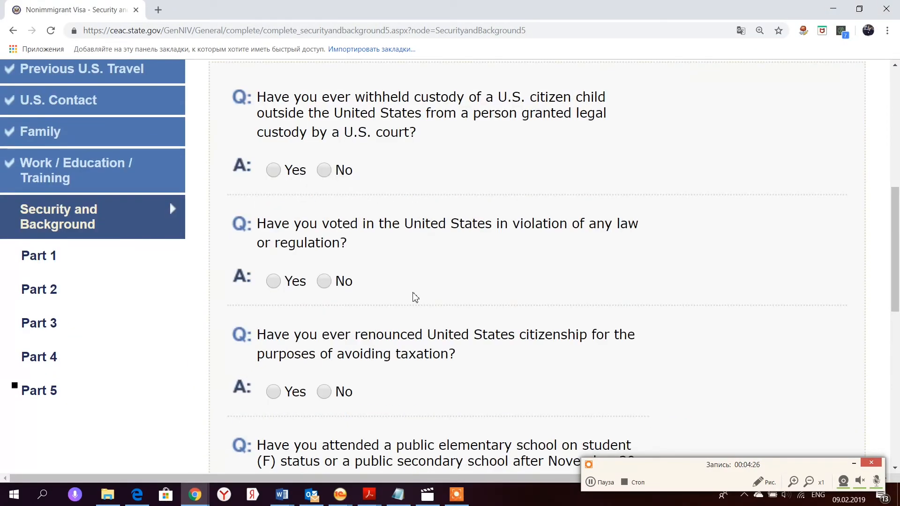
{"action": "left_click", "coordinate": [328, 171]}
{"action": "left_click", "coordinate": [324, 281]}
{"action": "left_click", "coordinate": [324, 391]}
{"action": "scroll", "coordinate": [339, 307], "scroll_direction": "down", "scroll_amount": 4}
{"action": "left_click", "coordinate": [324, 324]}
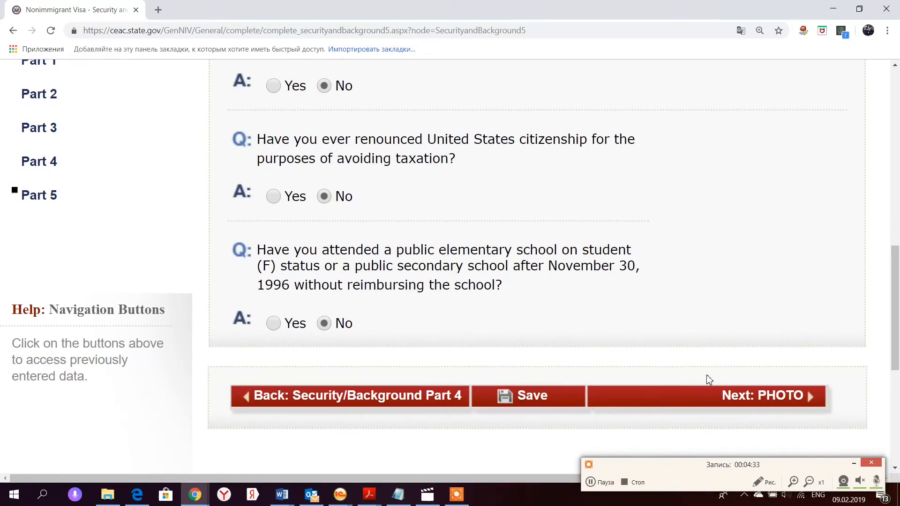
- Move on to the Upload Photo page and scroll to the Upload Your Photo button
{"action": "left_click", "coordinate": [738, 397]}
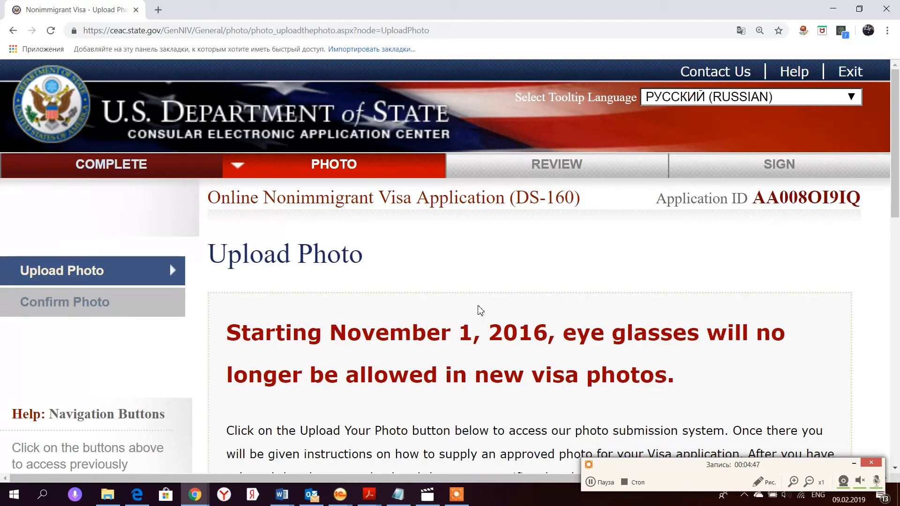
{"action": "scroll", "coordinate": [480, 310], "scroll_direction": "down", "scroll_amount": 10}
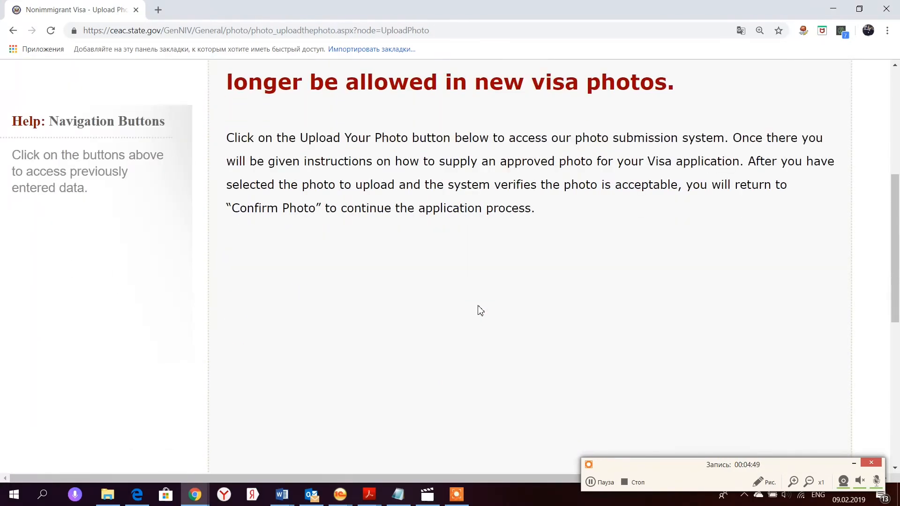
{"action": "scroll", "coordinate": [480, 311], "scroll_direction": "down", "scroll_amount": 2}
{"action": "scroll", "coordinate": [479, 308], "scroll_direction": "up", "scroll_amount": 2}
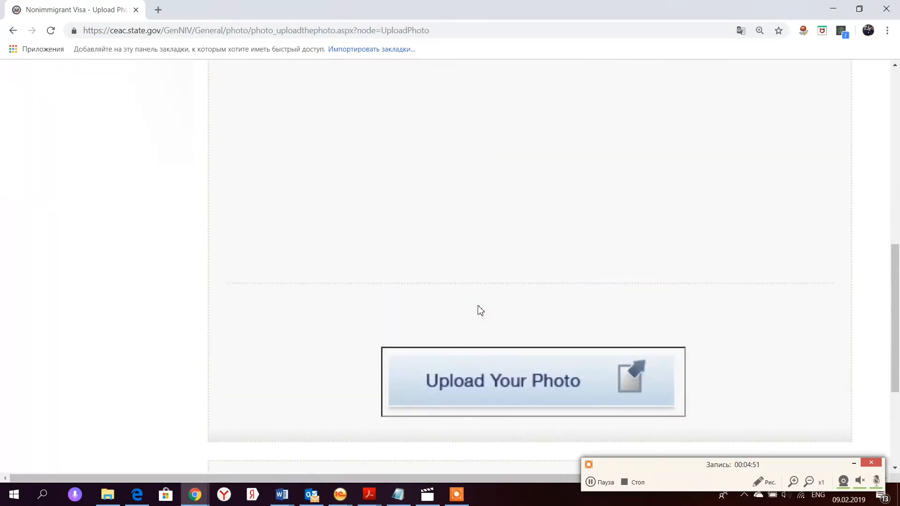
{"action": "scroll", "coordinate": [479, 309], "scroll_direction": "down", "scroll_amount": 2}
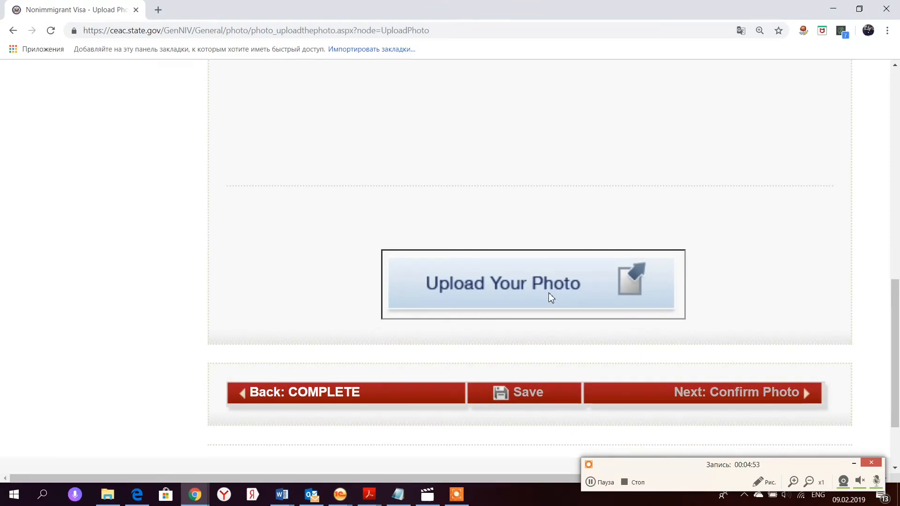